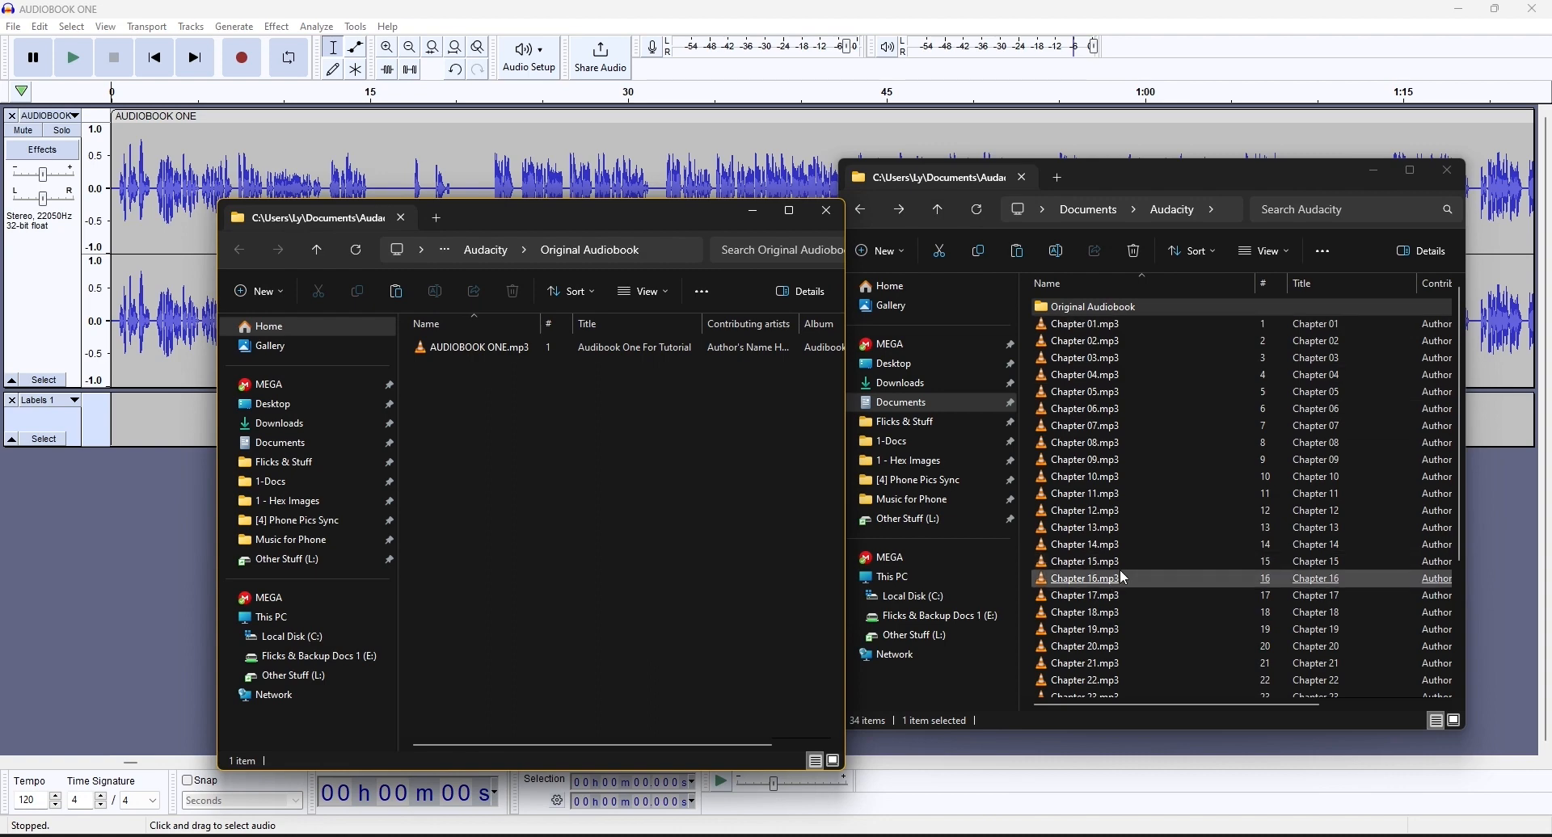
- Look through the chapter MP3 files in the Audacity folder, move the Original Audiobook window over them, and close the About Audacity information
scroll(1123, 574, "down", 4)
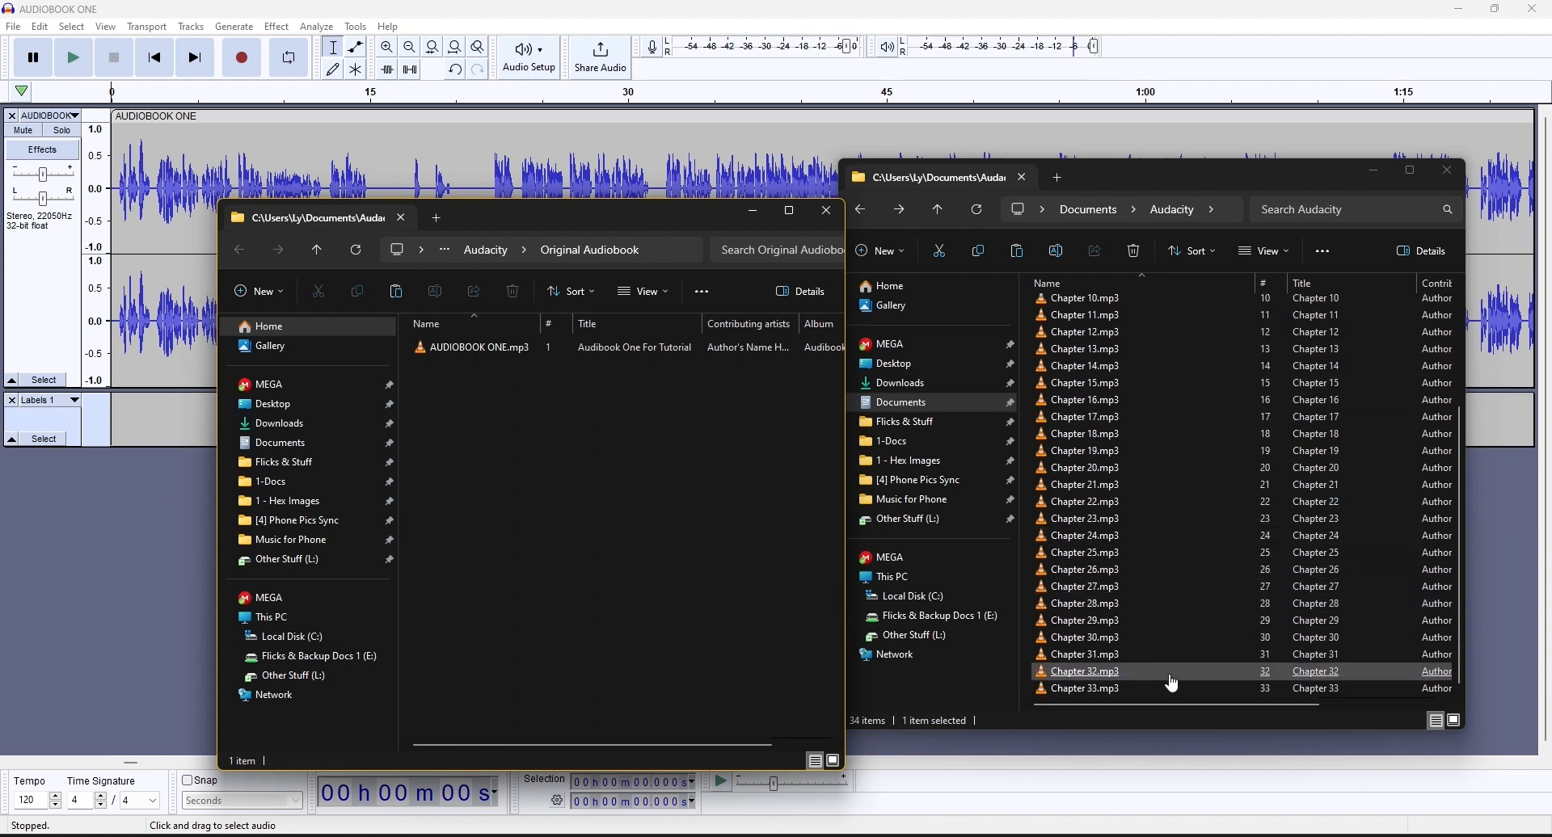
scroll(1171, 682, "up", 4)
left_click_drag(604, 224, 1210, 187)
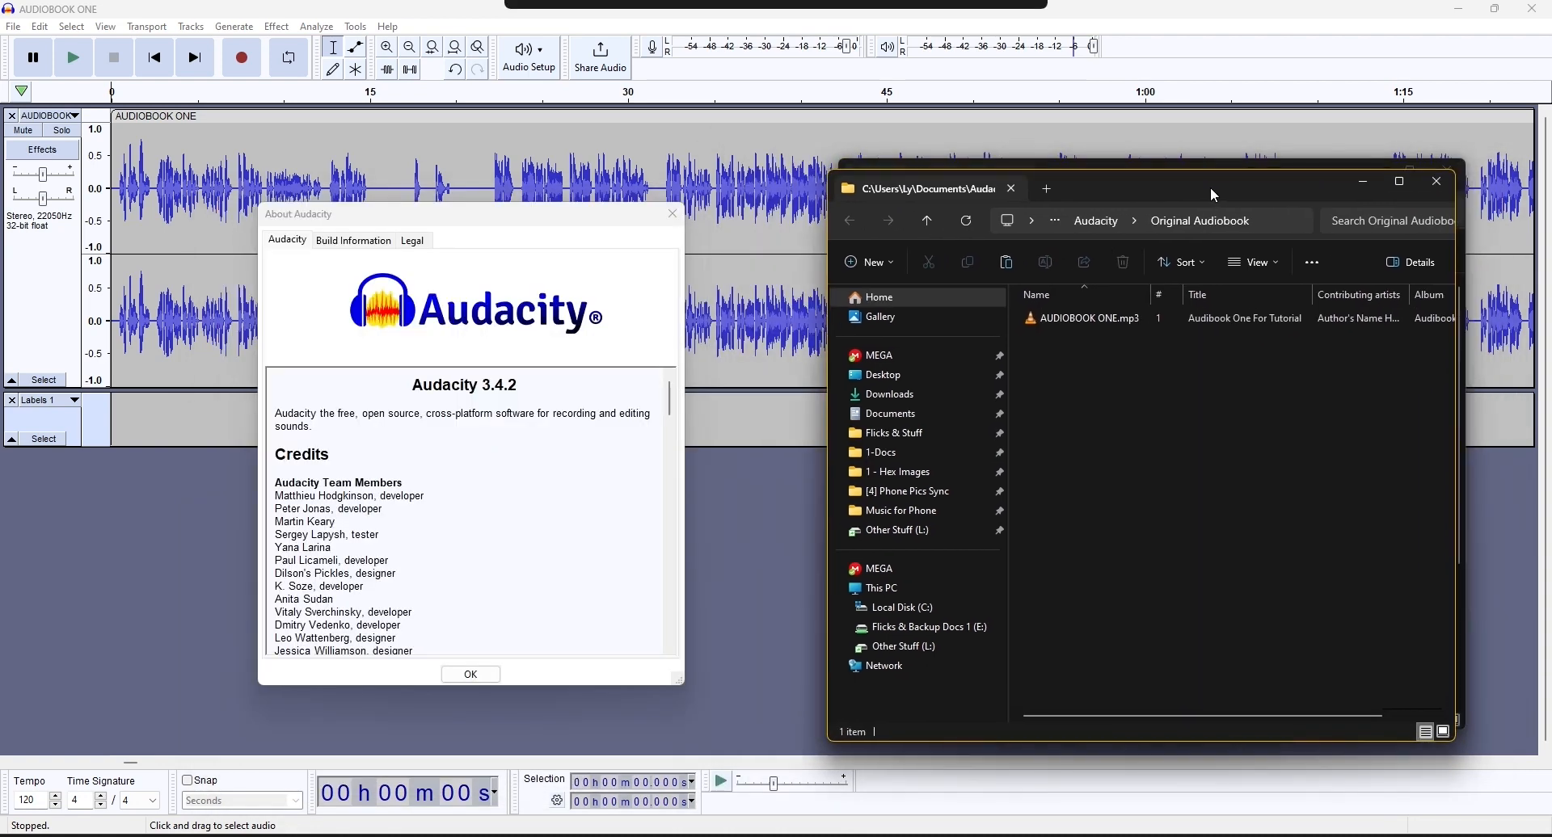
left_click(614, 215)
left_click(674, 221)
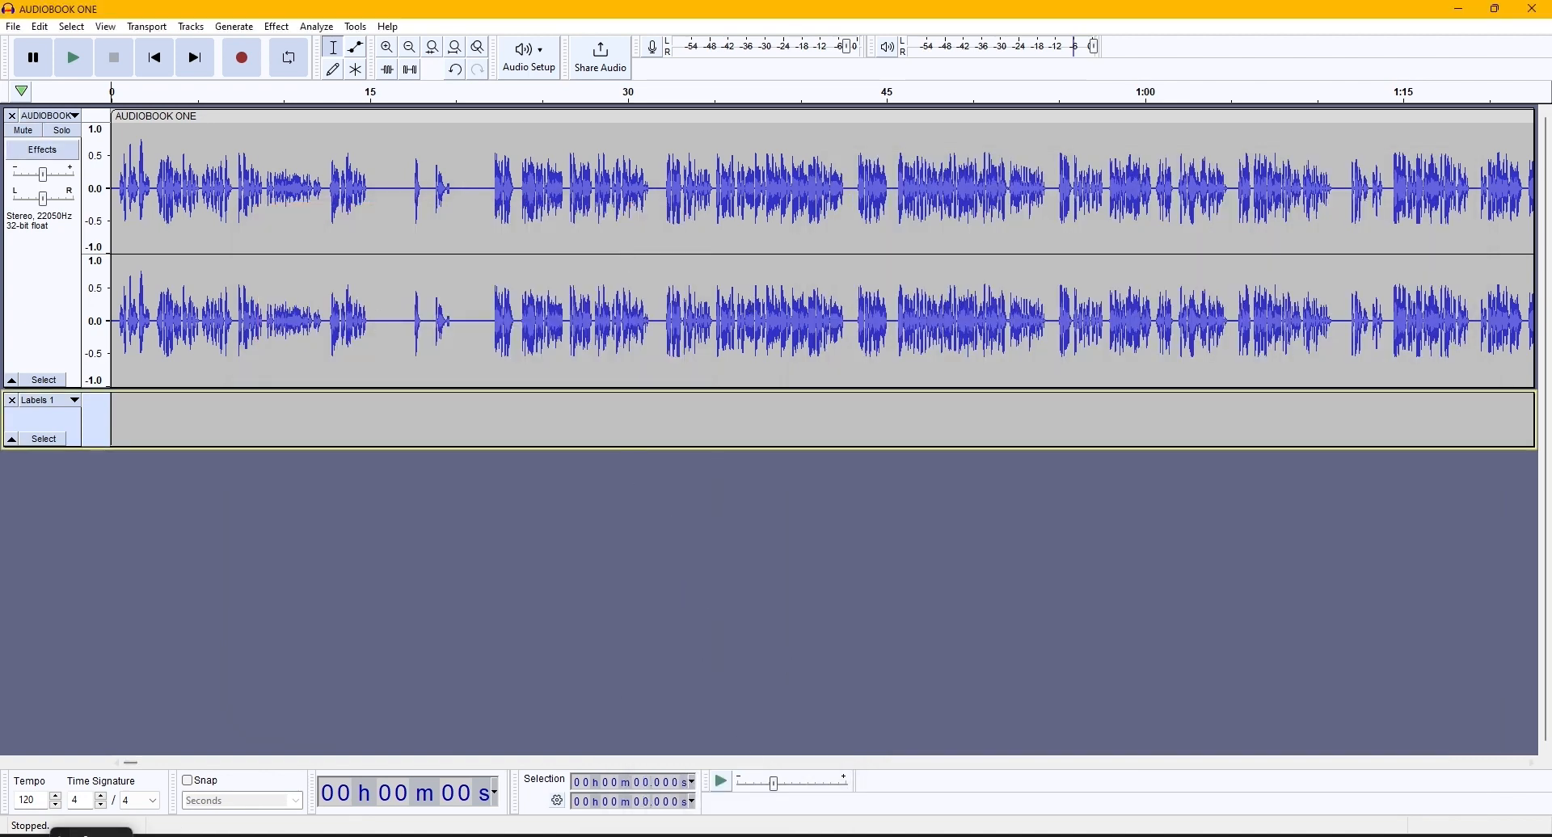
- Switch to the Original Audiobook folder window and select AUDIOBOOK ONE.mp3
left_click(720, 835)
left_click(13, 30)
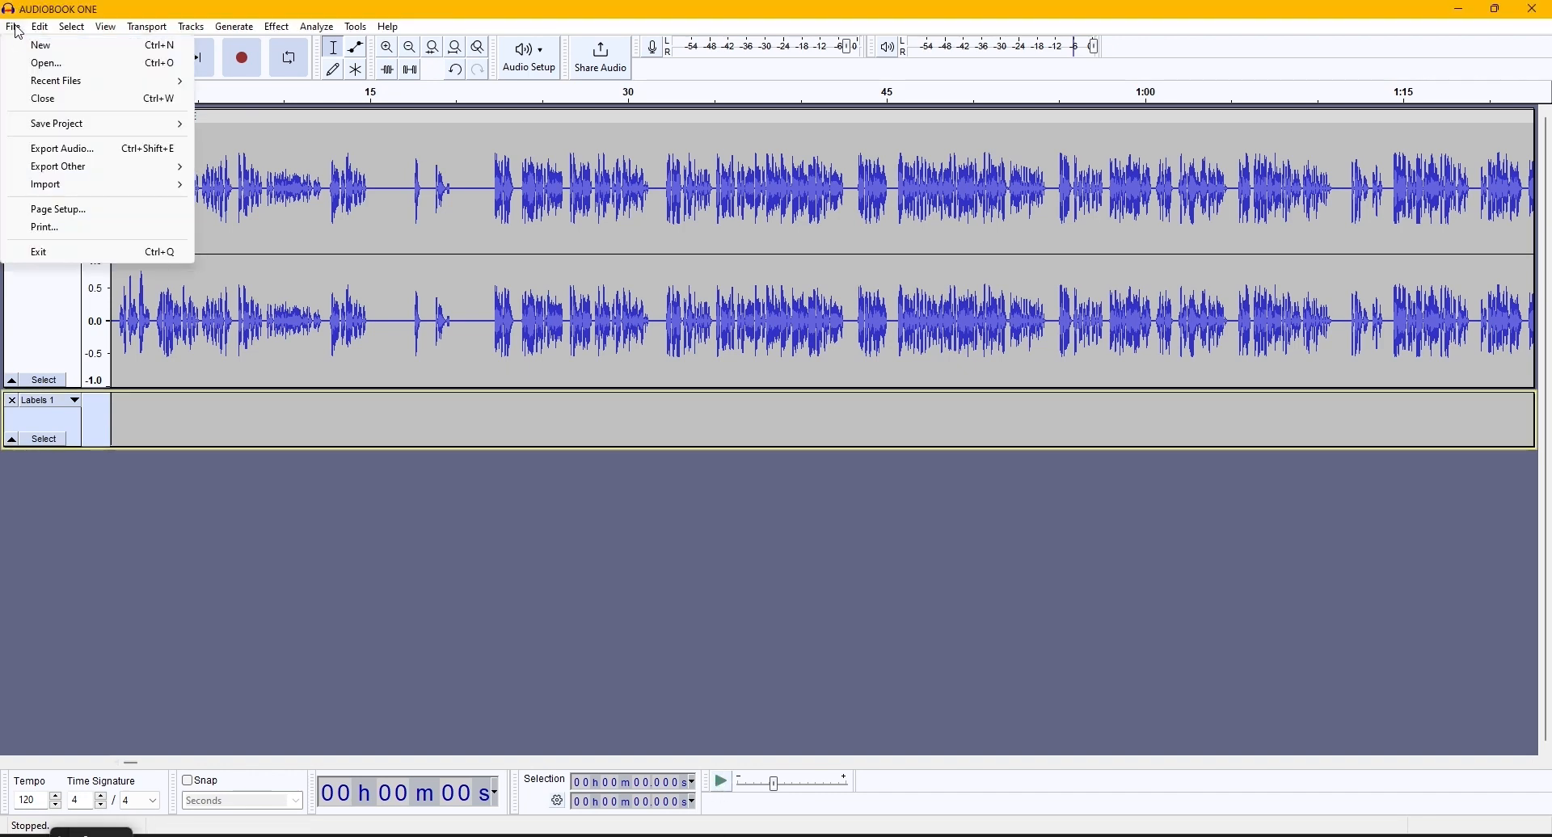
left_click(719, 836)
left_click(737, 765)
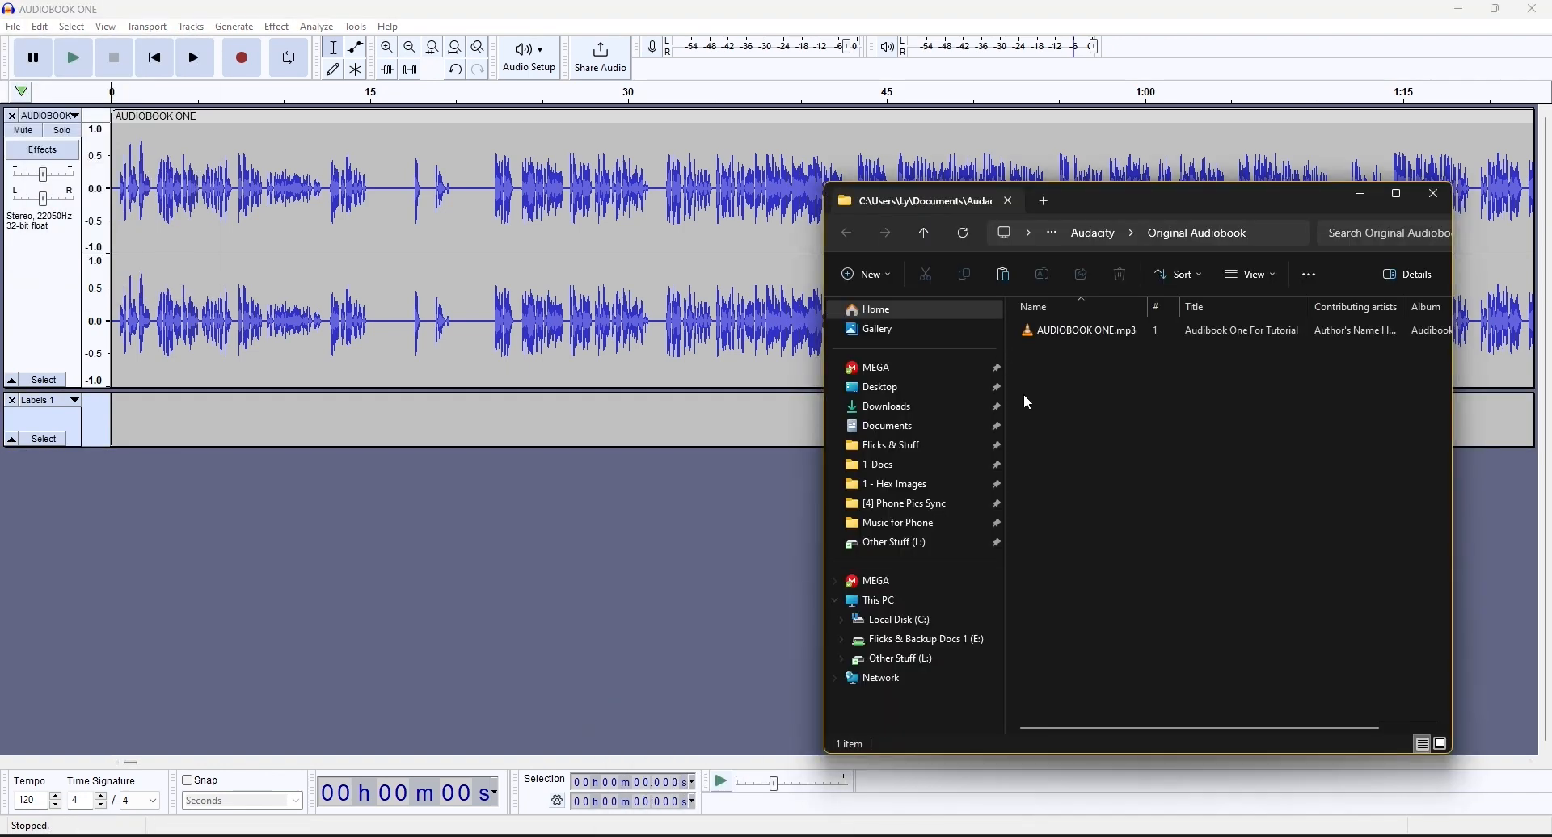
left_click(1125, 338)
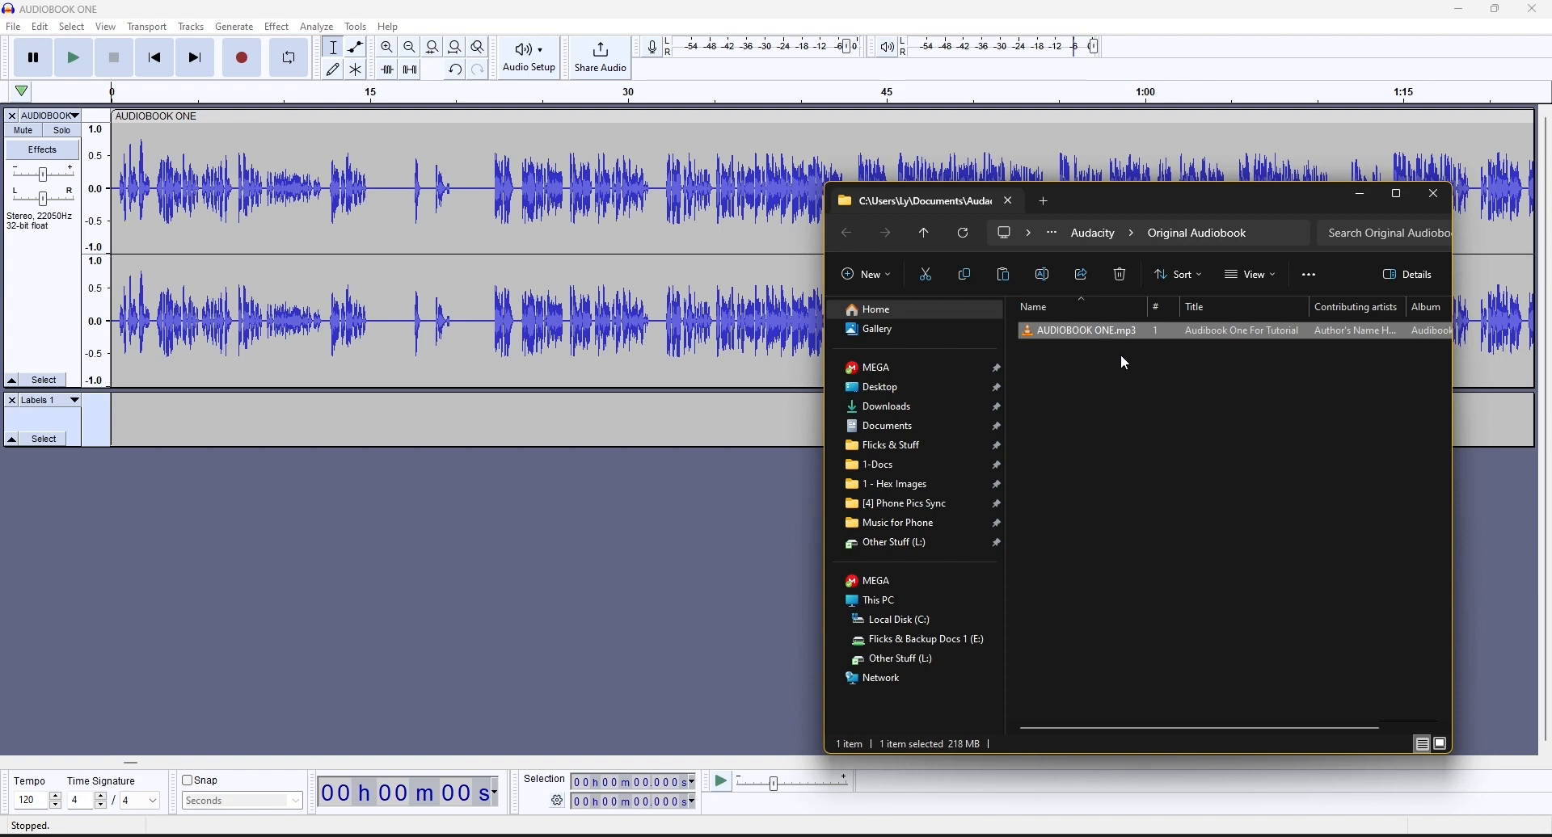
- Return to Audacity and examine the full AUDIOBOOK ONE track together with its chapter labels
left_click(360, 11)
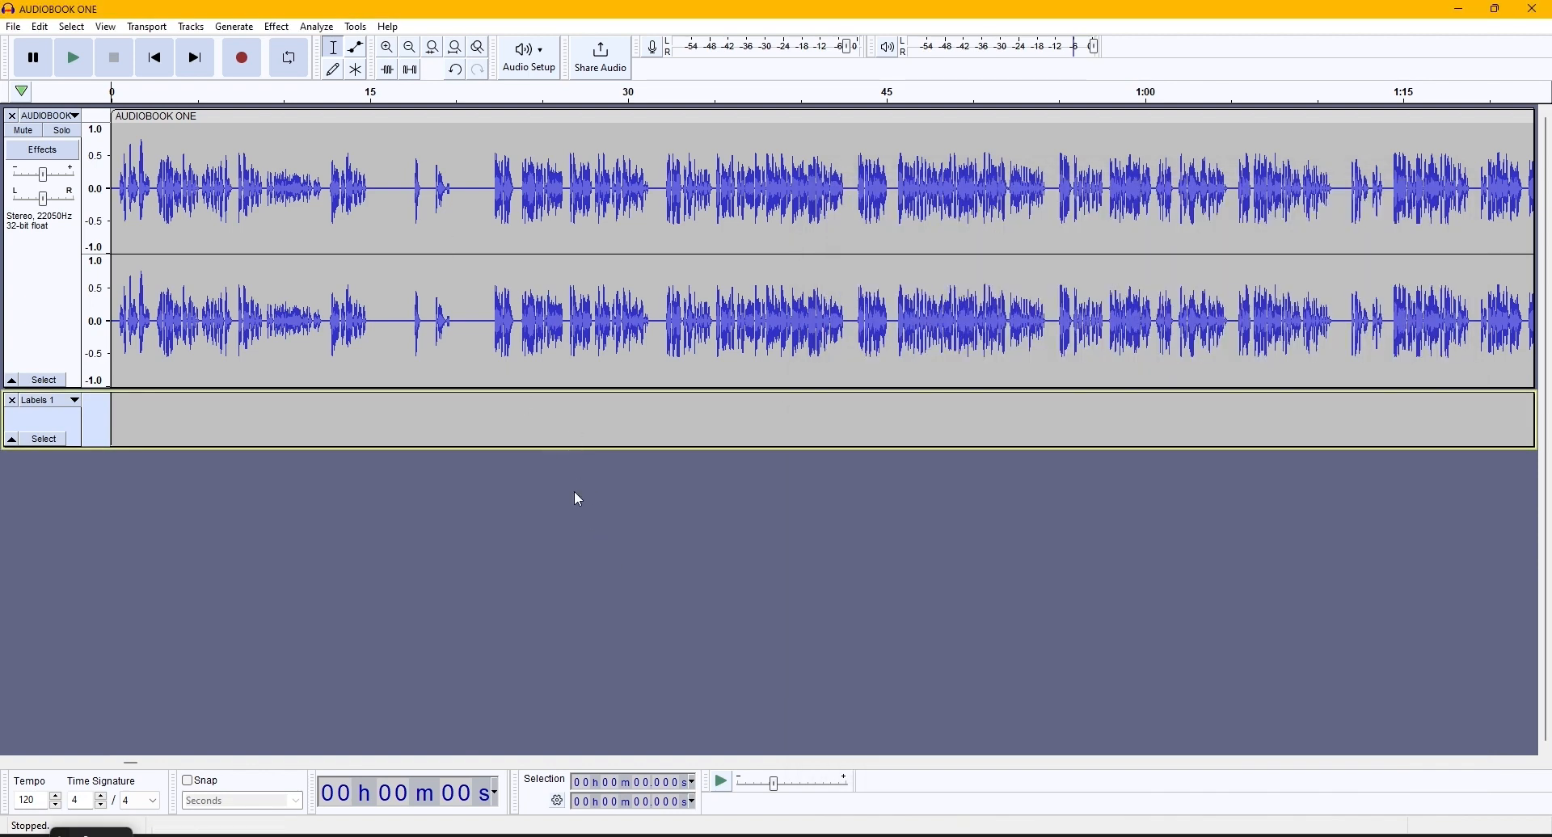
scroll(510, 472, "down", 12)
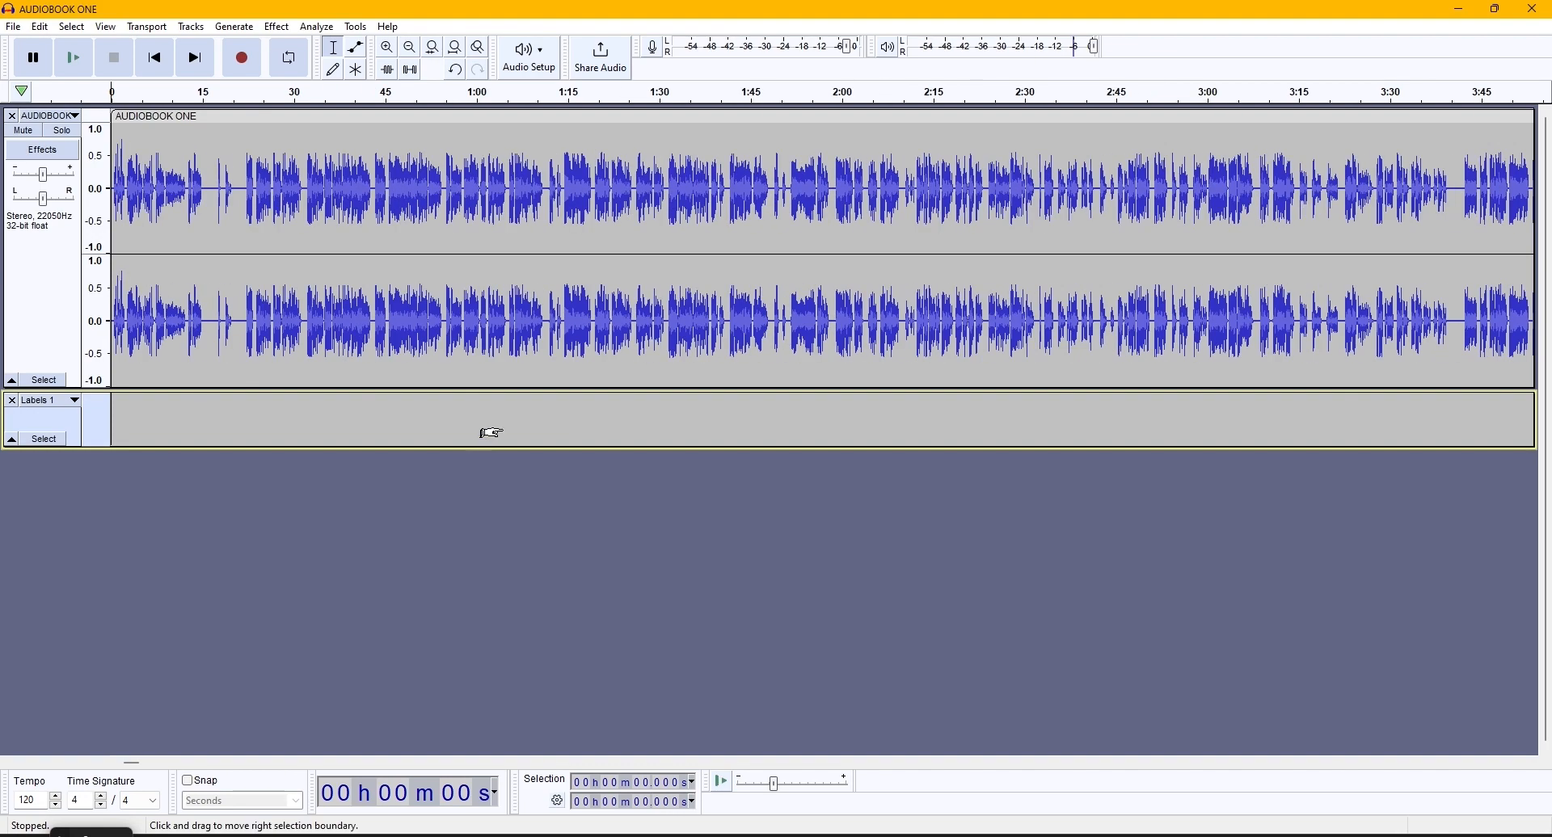
scroll(491, 433, "down", 6)
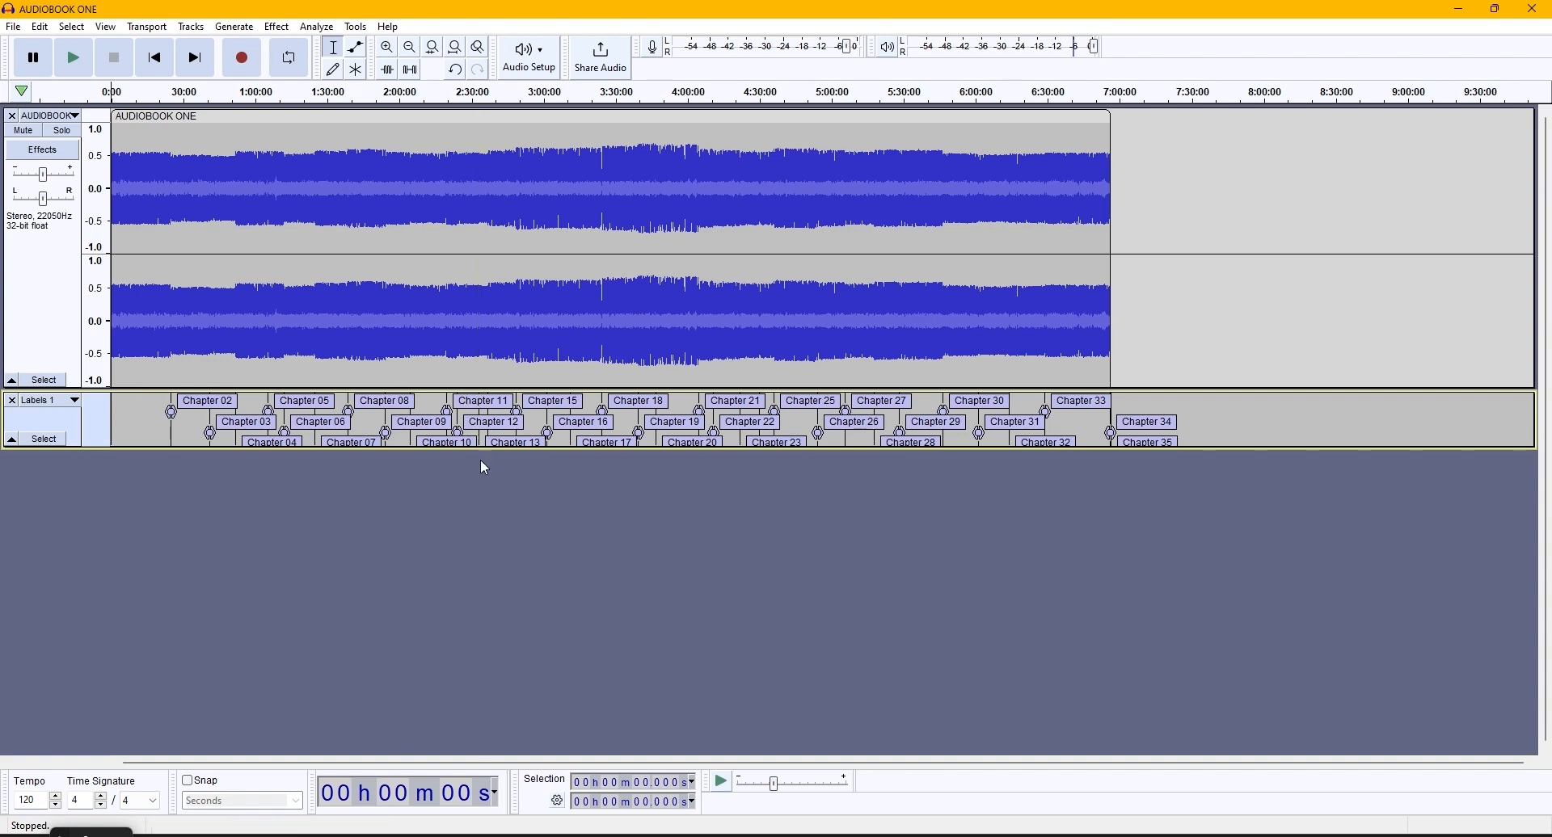
left_click(316, 27)
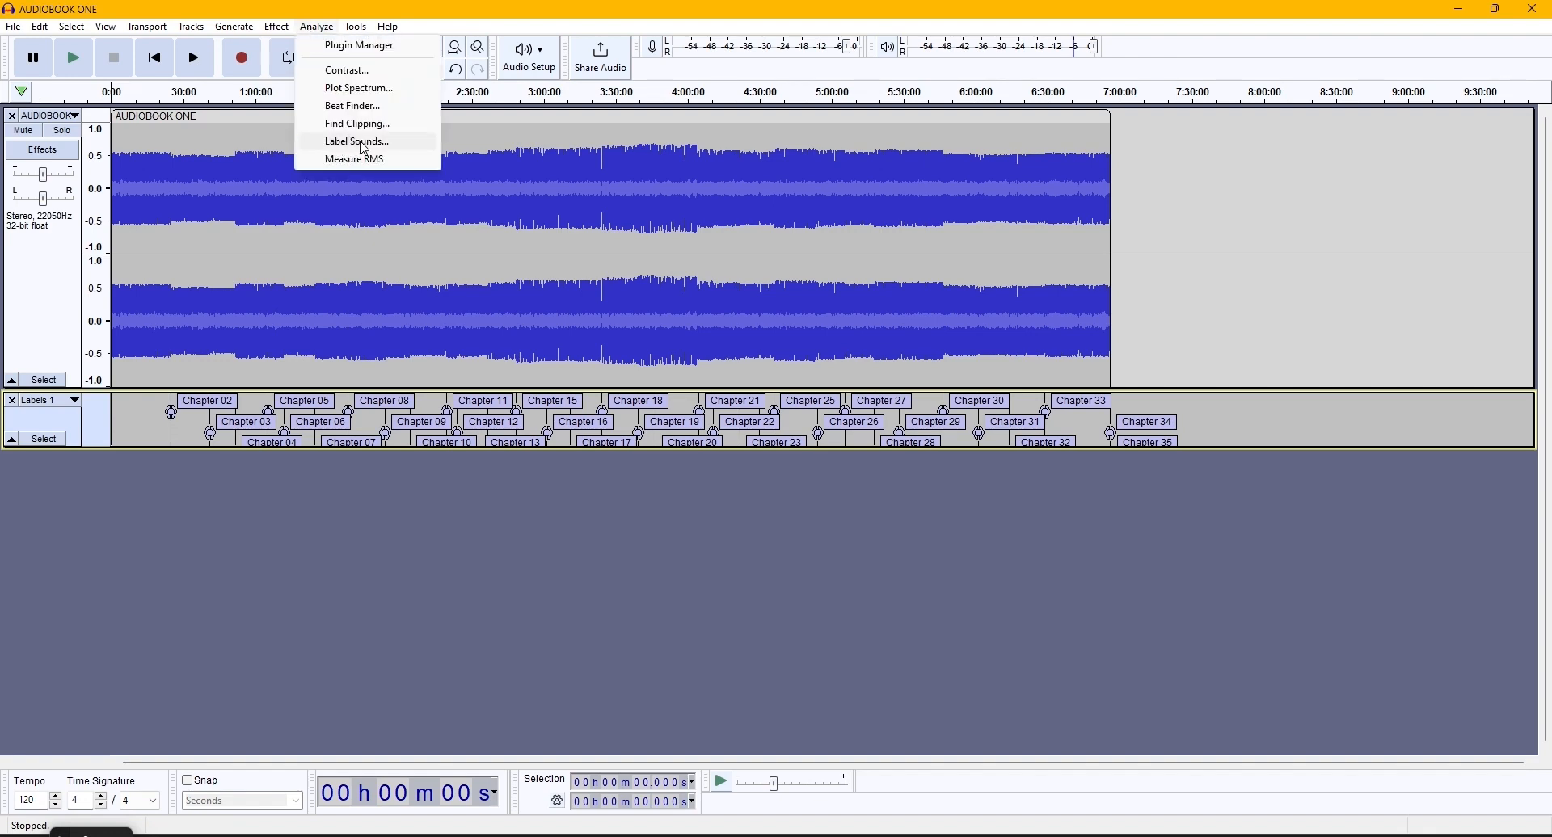
left_click(329, 31)
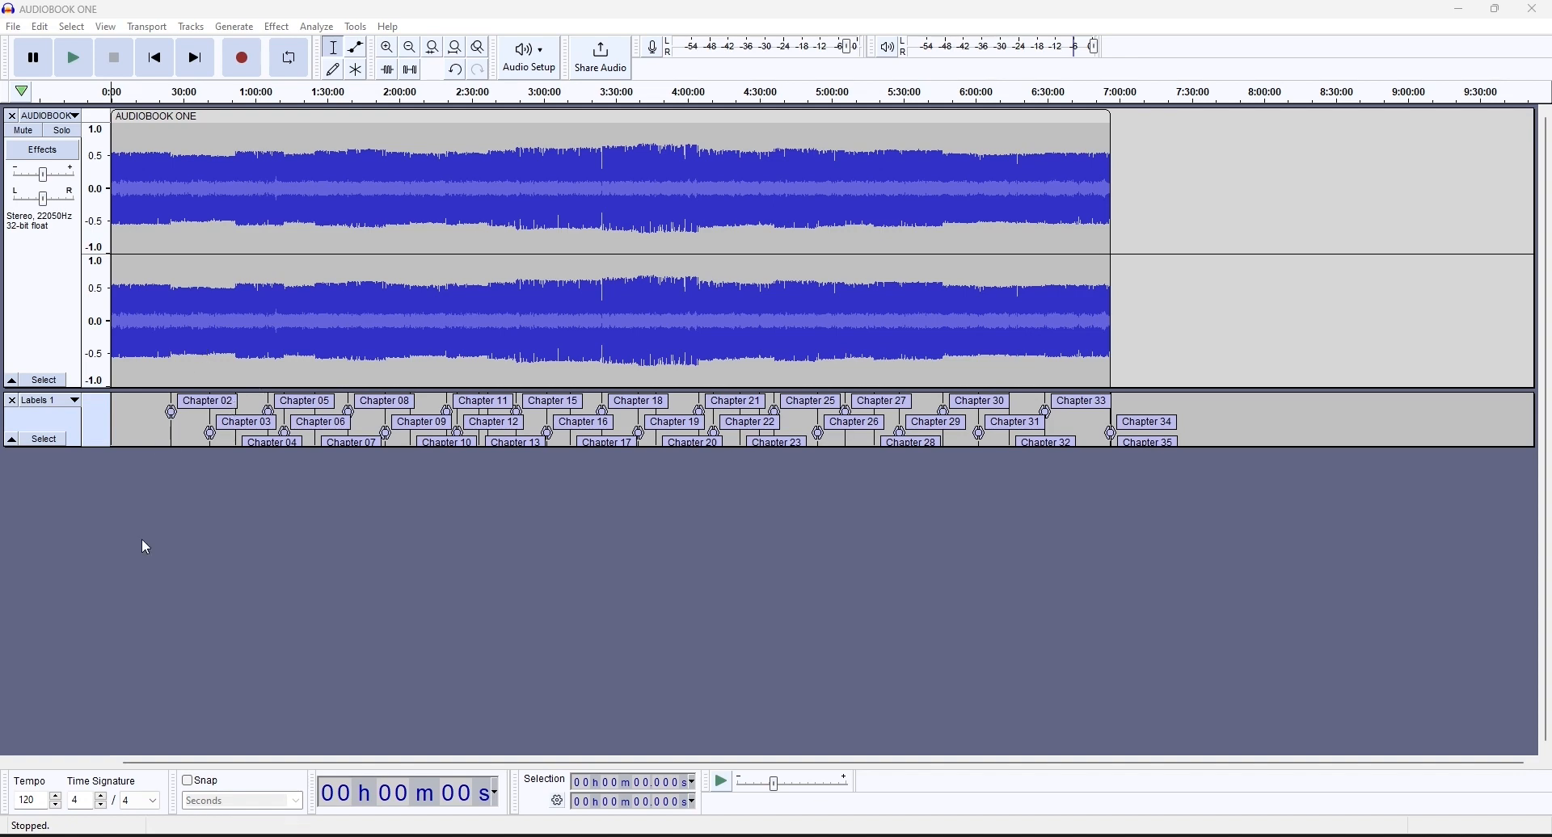
- Place the cursor at about 17 seconds, in the silent gap near the beginning of the audiobook track
left_click(117, 307)
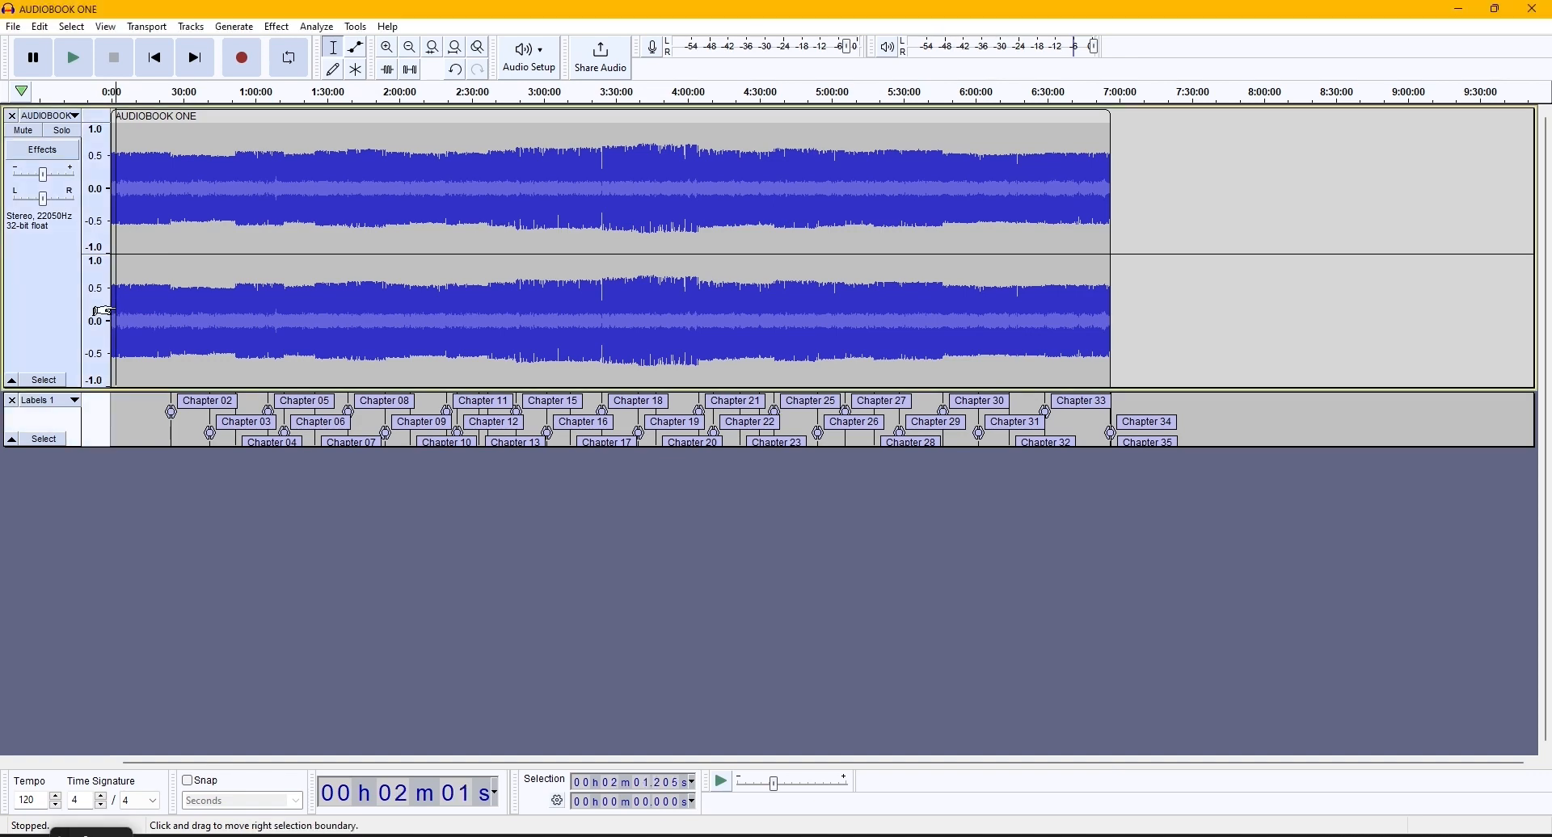
scroll(118, 315, "up", 7)
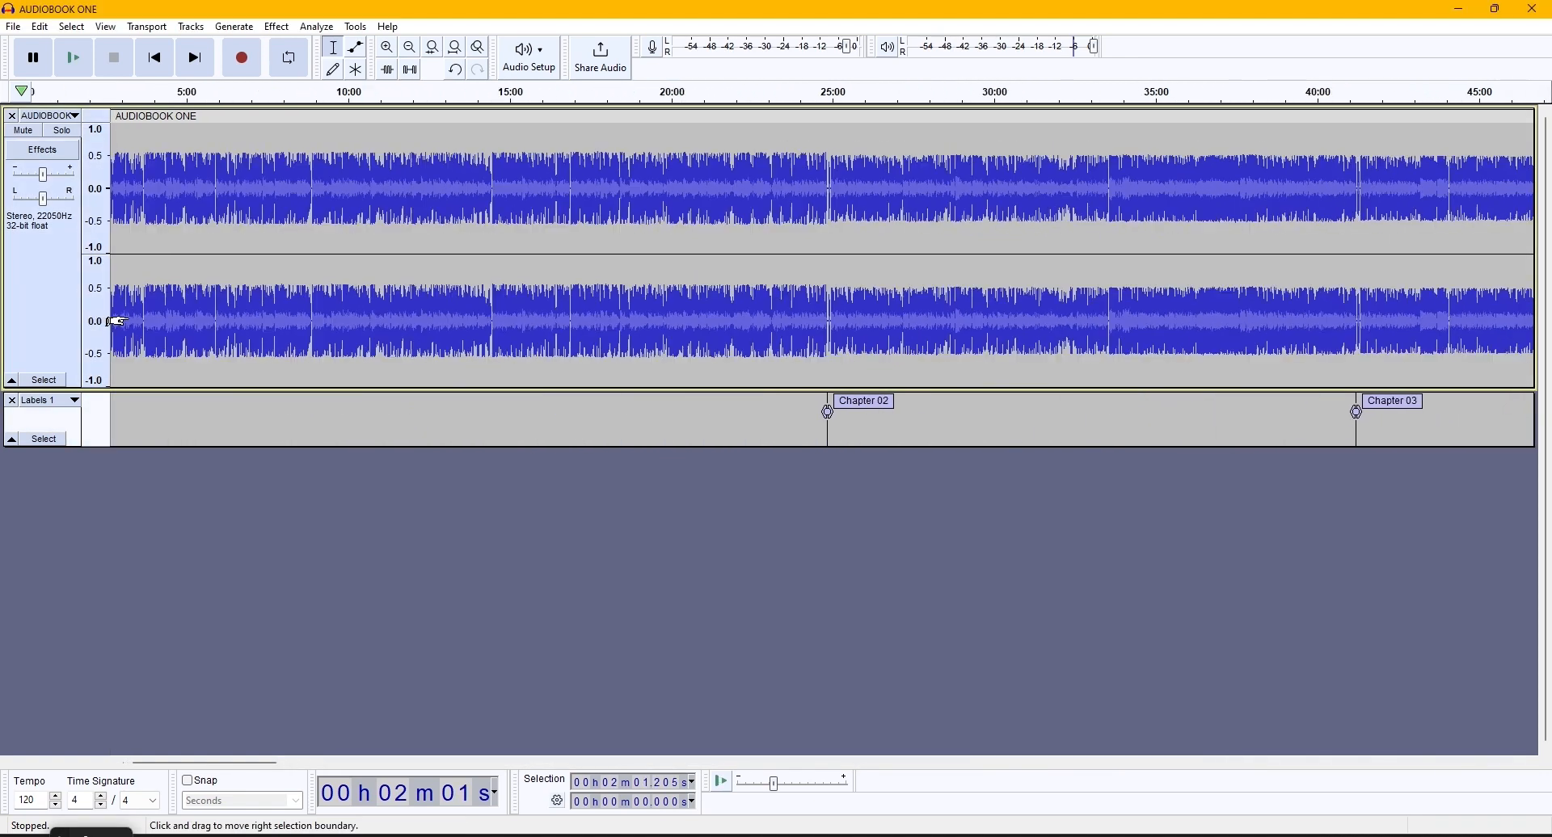
left_click_drag(144, 762, 122, 762)
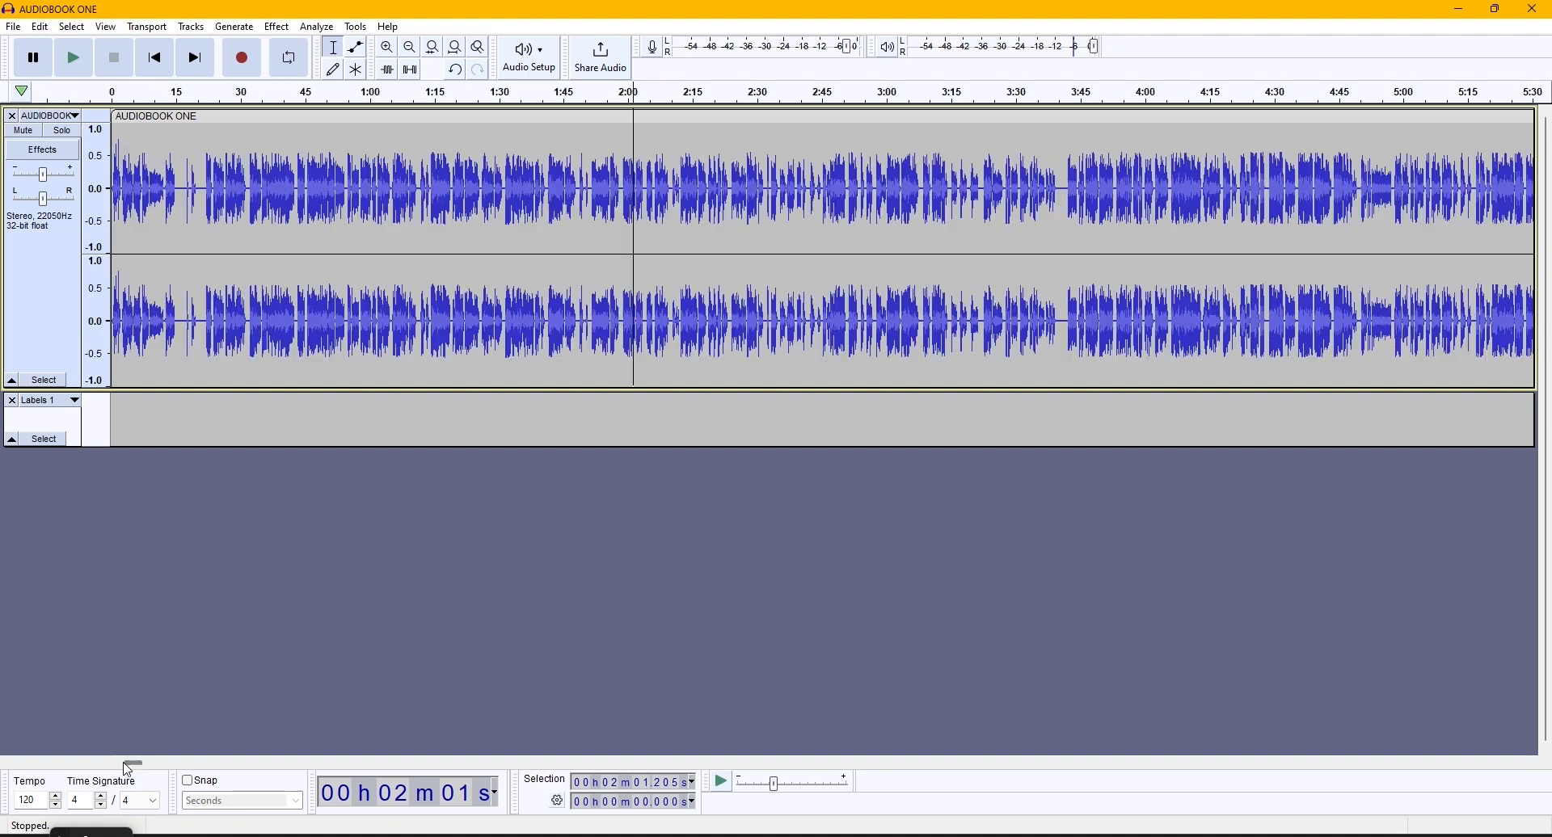
scroll(189, 250, "up", 2)
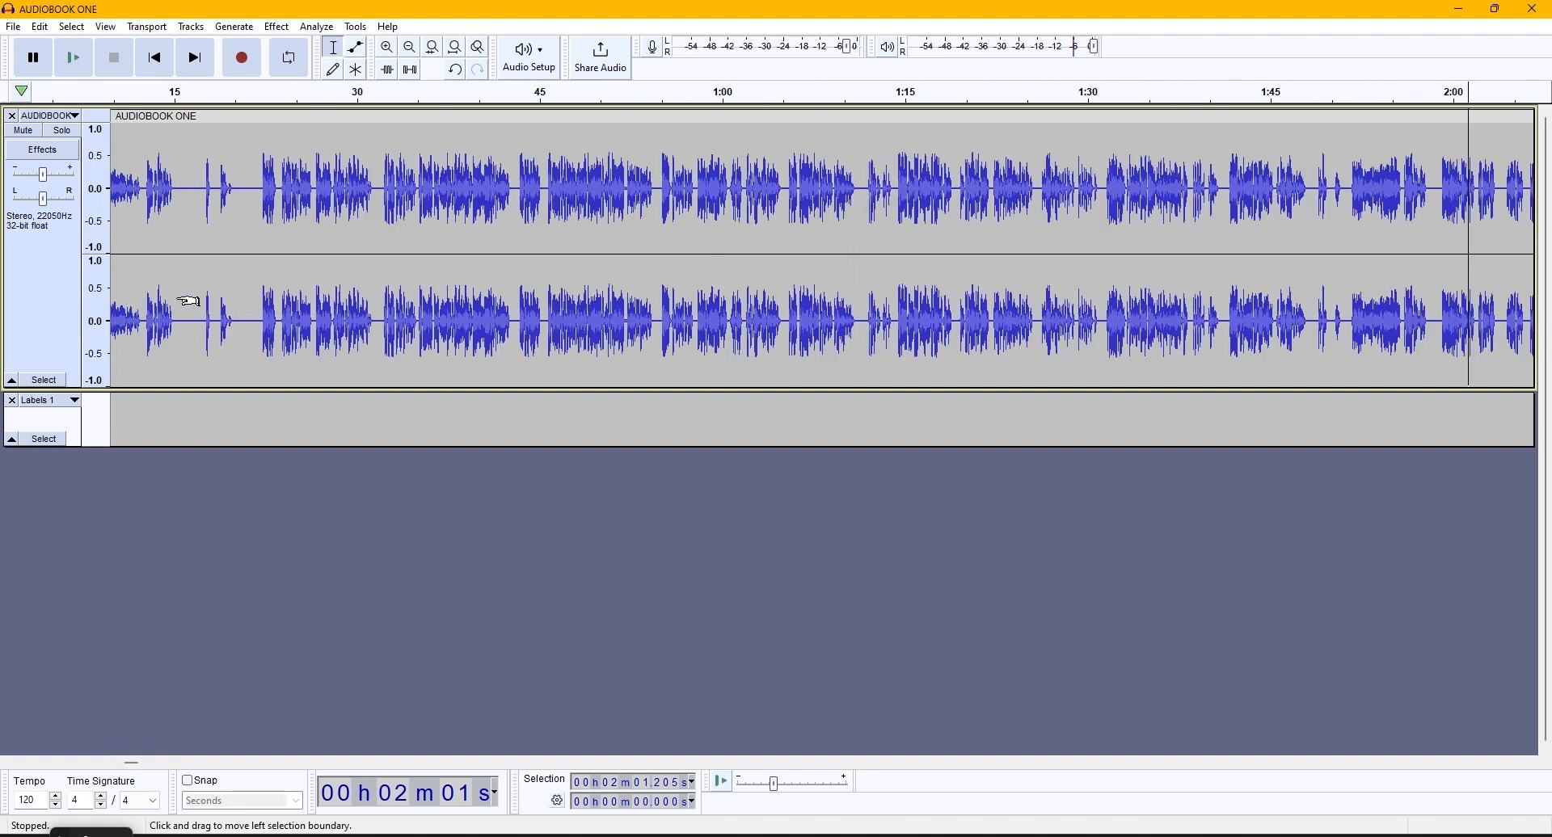
left_click(198, 304)
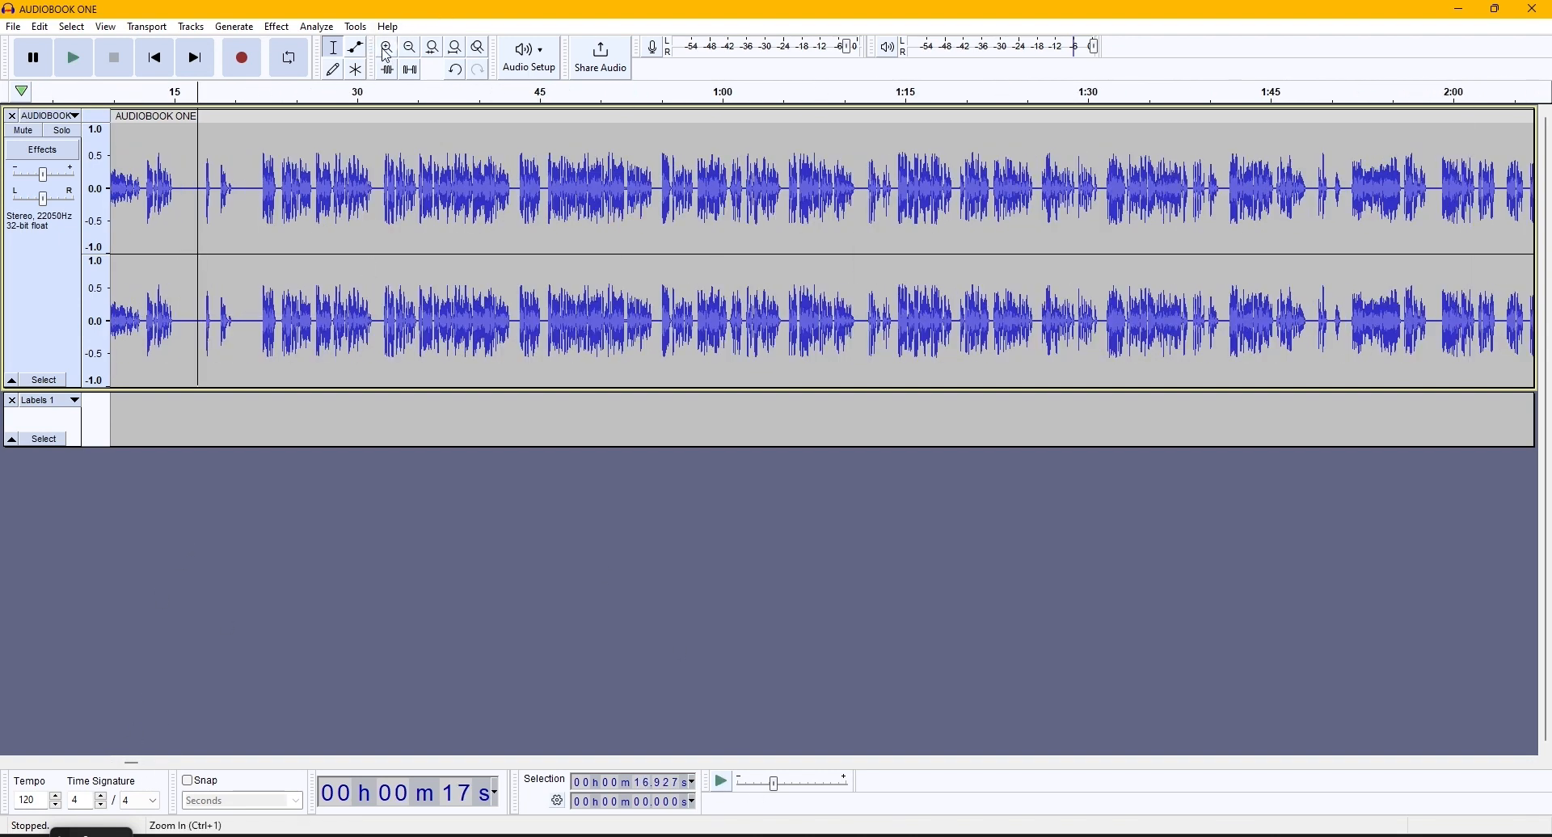
left_click(125, 761)
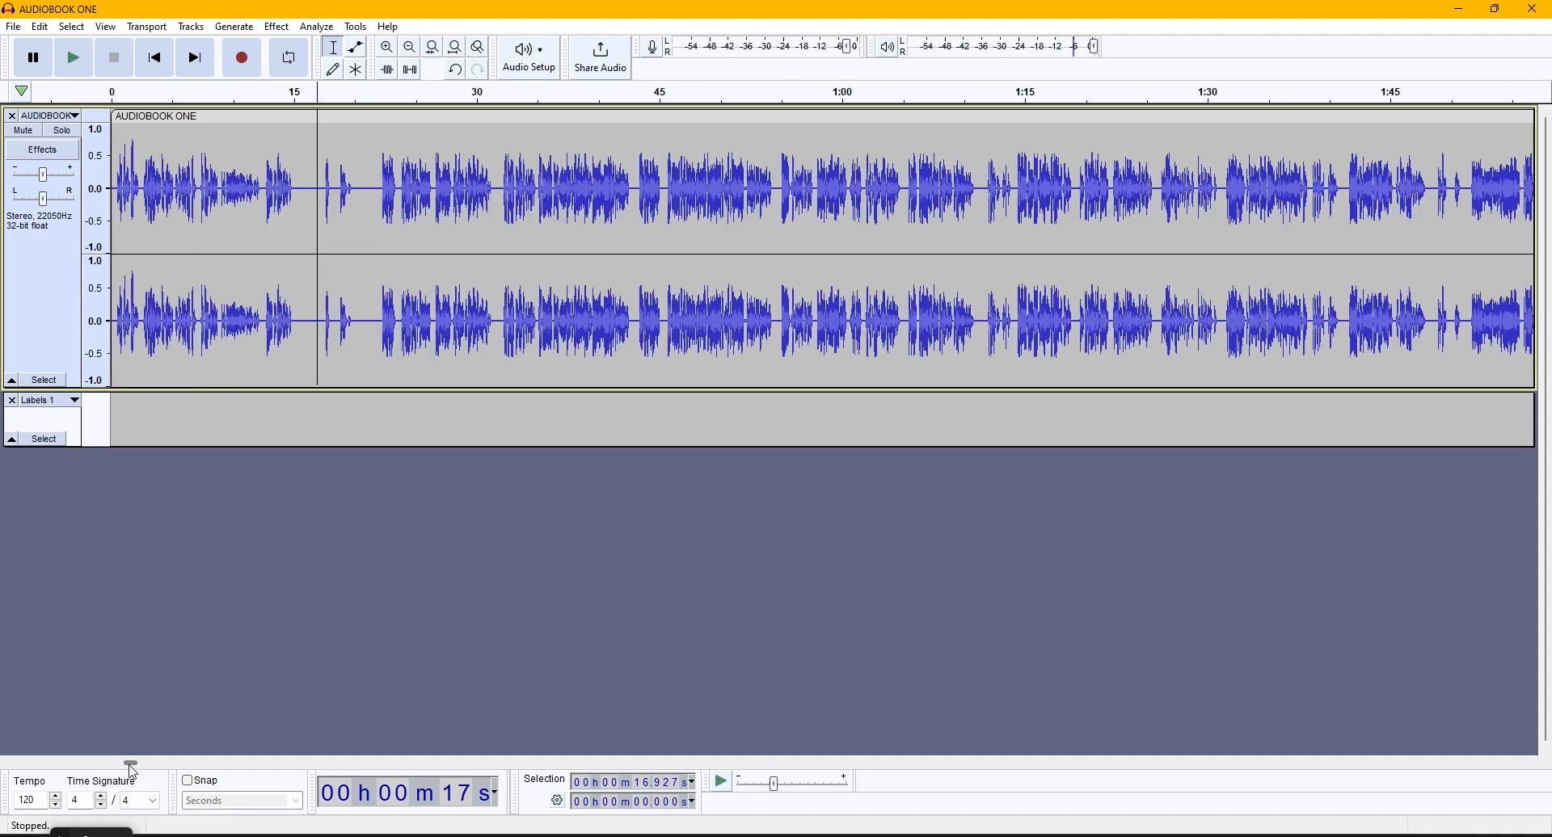
- Select and play about 2 seconds of audio starting near 16.5 seconds, and put the cursor back at about 17 seconds
left_click_drag(304, 178, 24, 158)
left_click(300, 162)
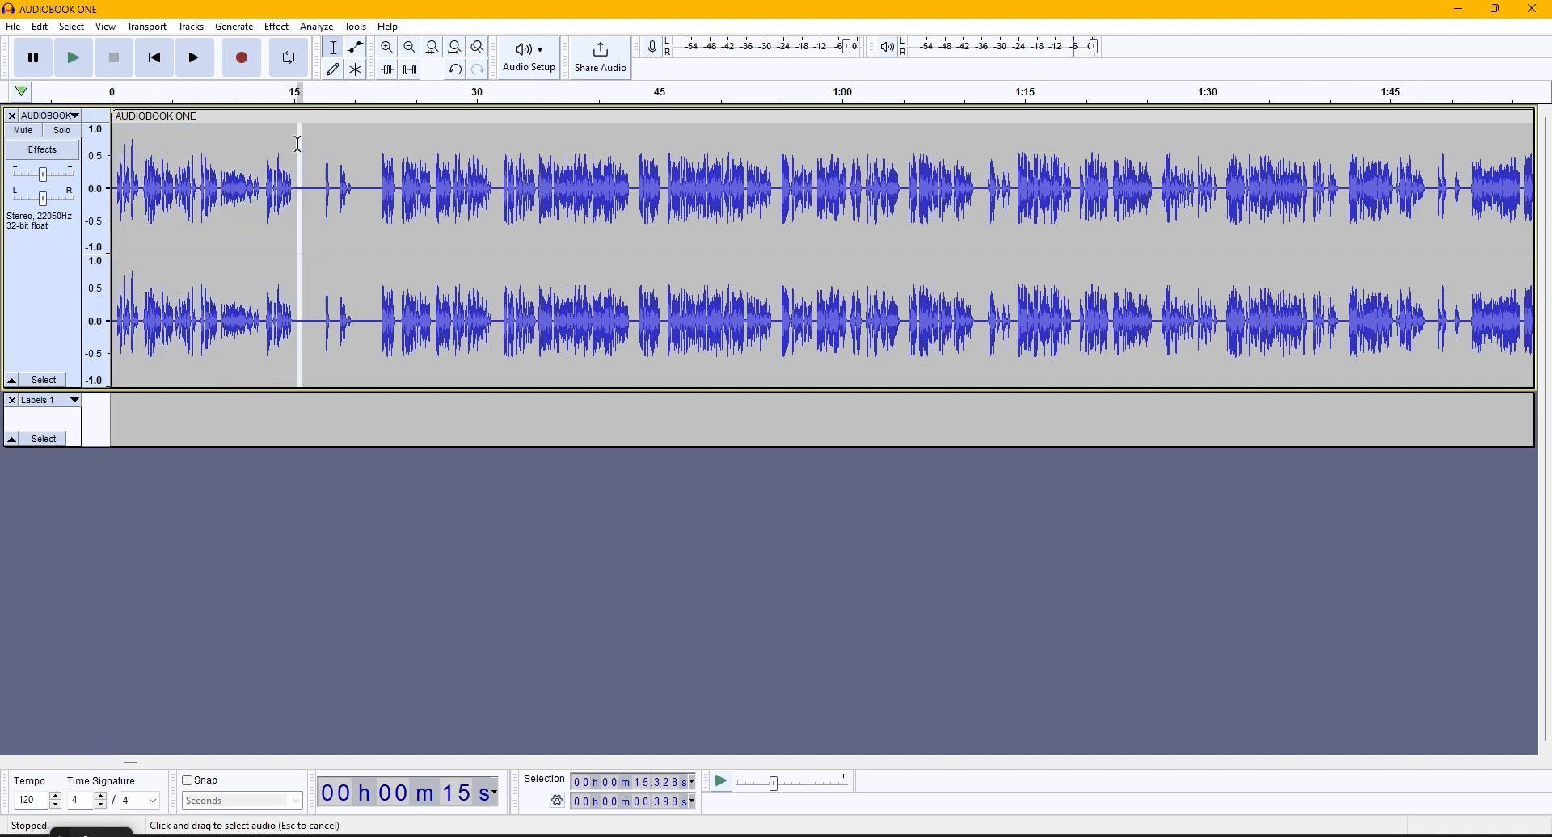
left_click_drag(312, 158, 338, 152)
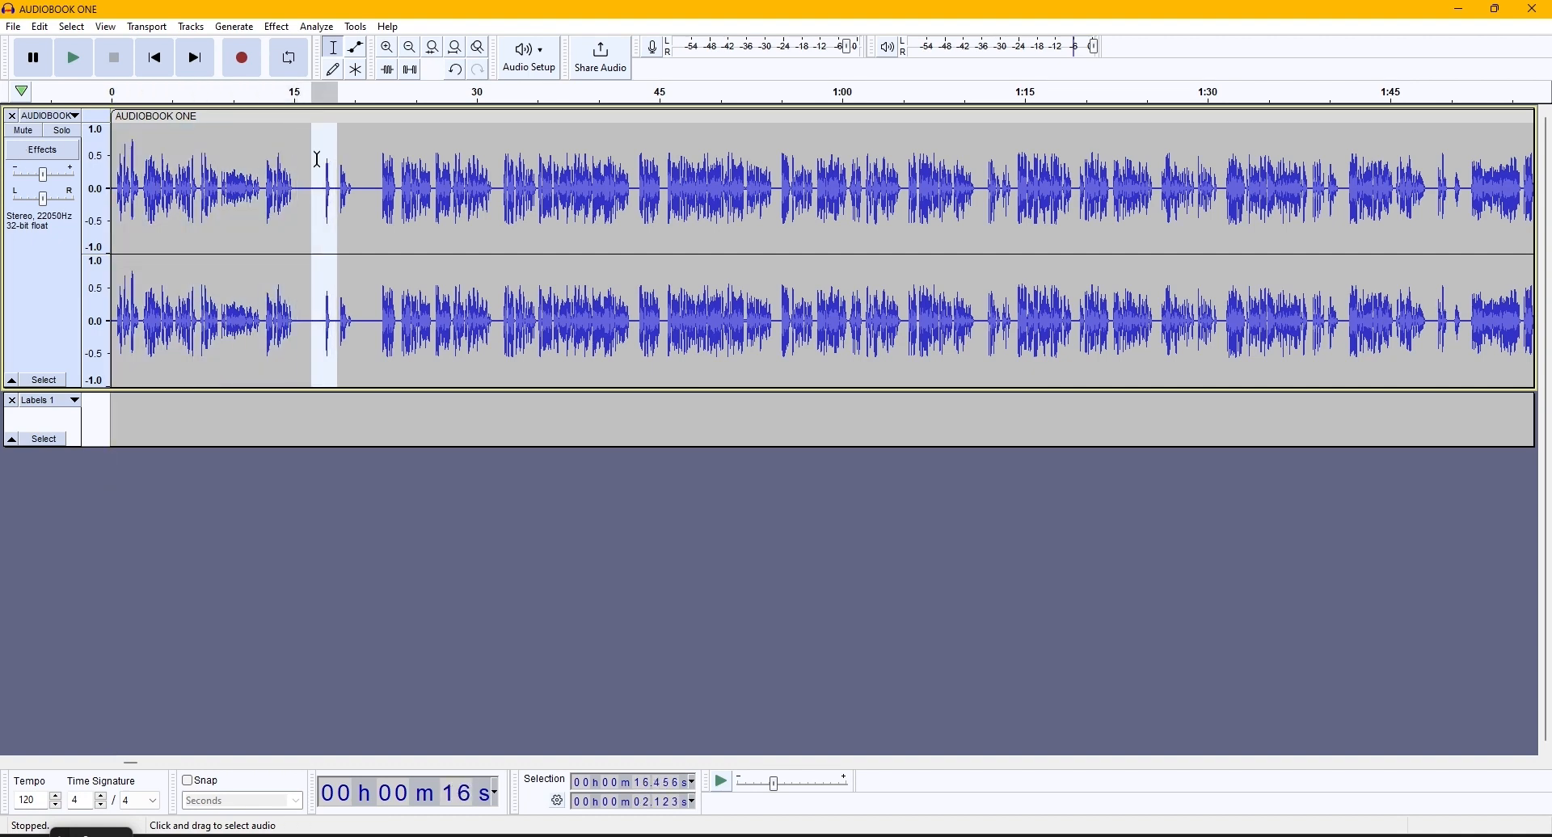
key("space")
left_click(319, 175)
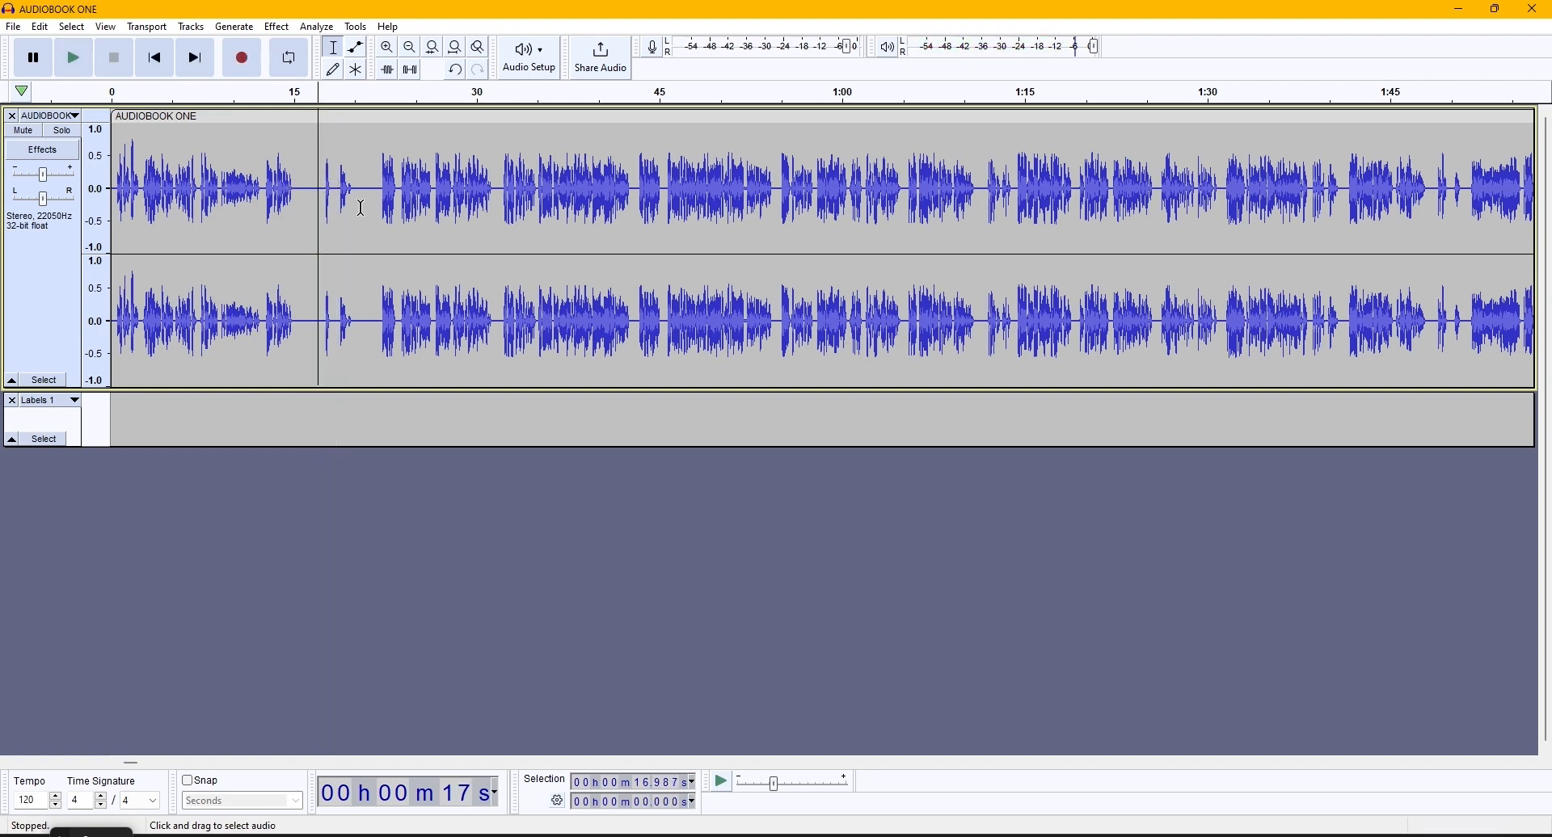
- Measure the silent gap near the beginning of the track by selecting it from about 14.8 to 17.6 seconds
key("ctrl+1")
scroll(323, 198, "up", 2)
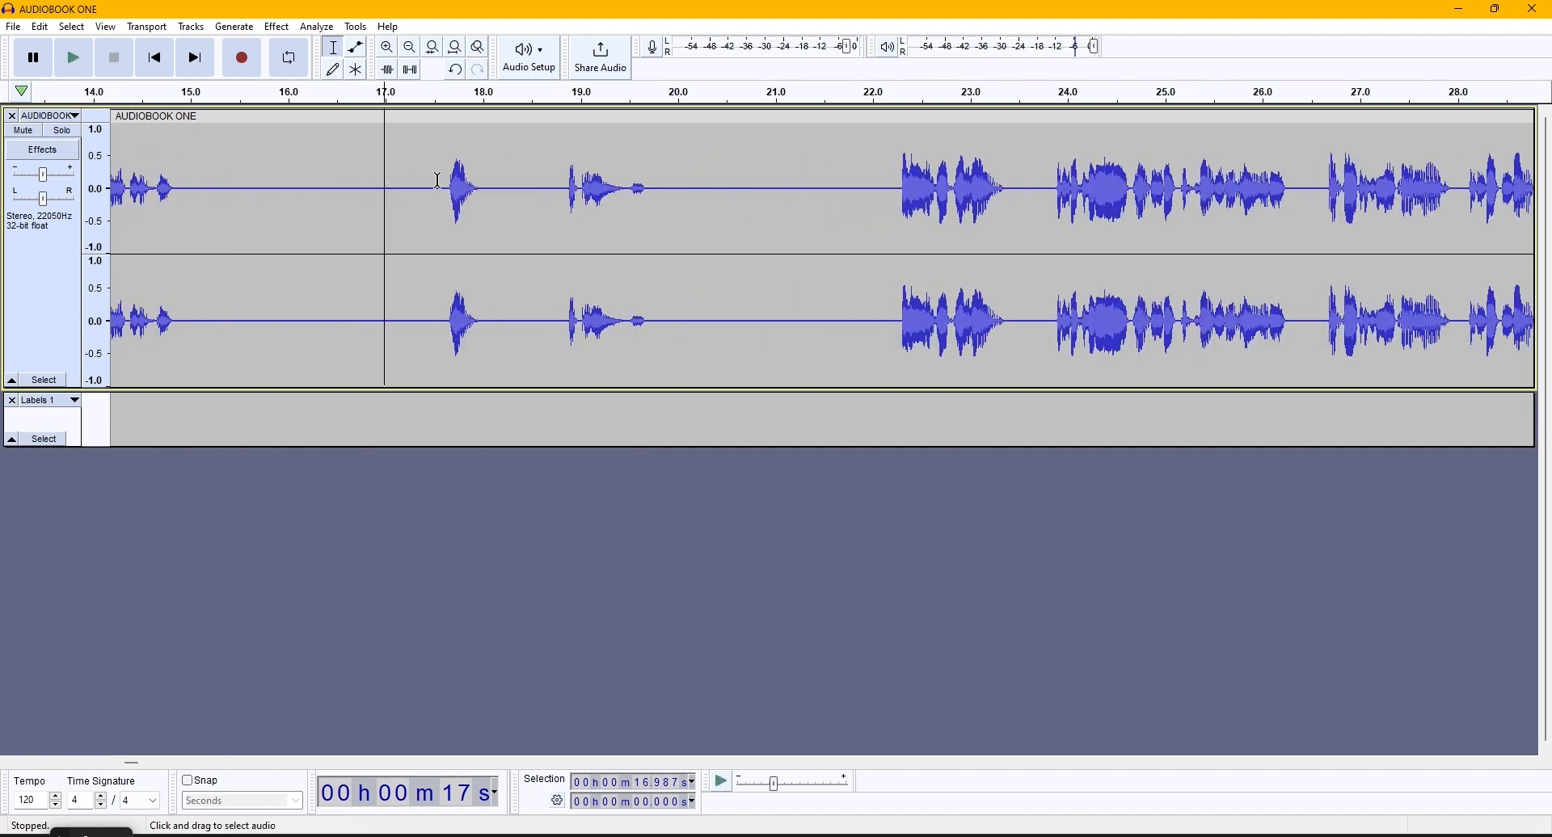
left_click_drag(449, 190, 176, 207)
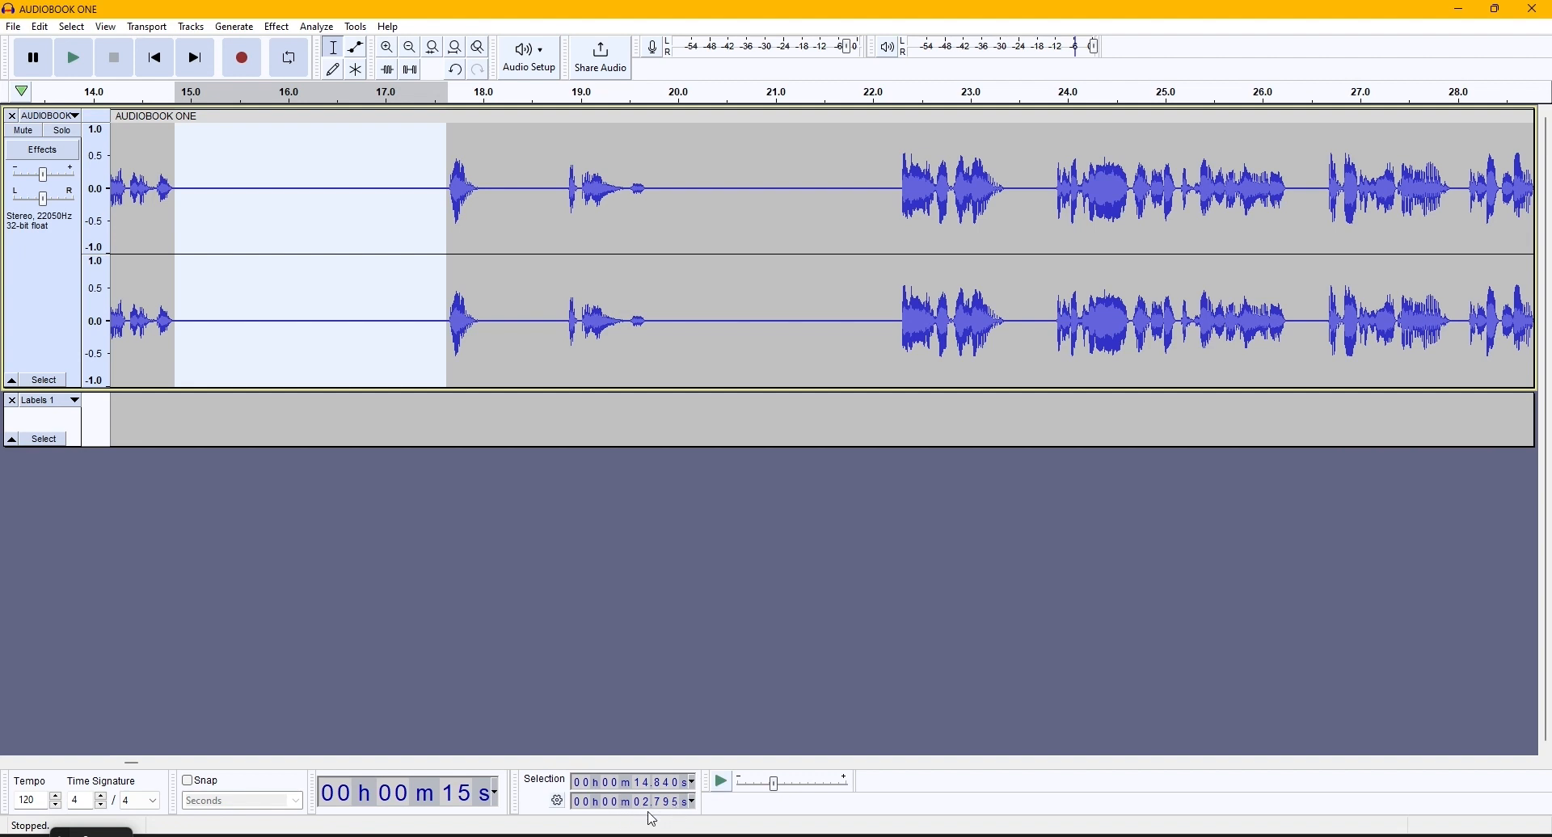
left_click(558, 804)
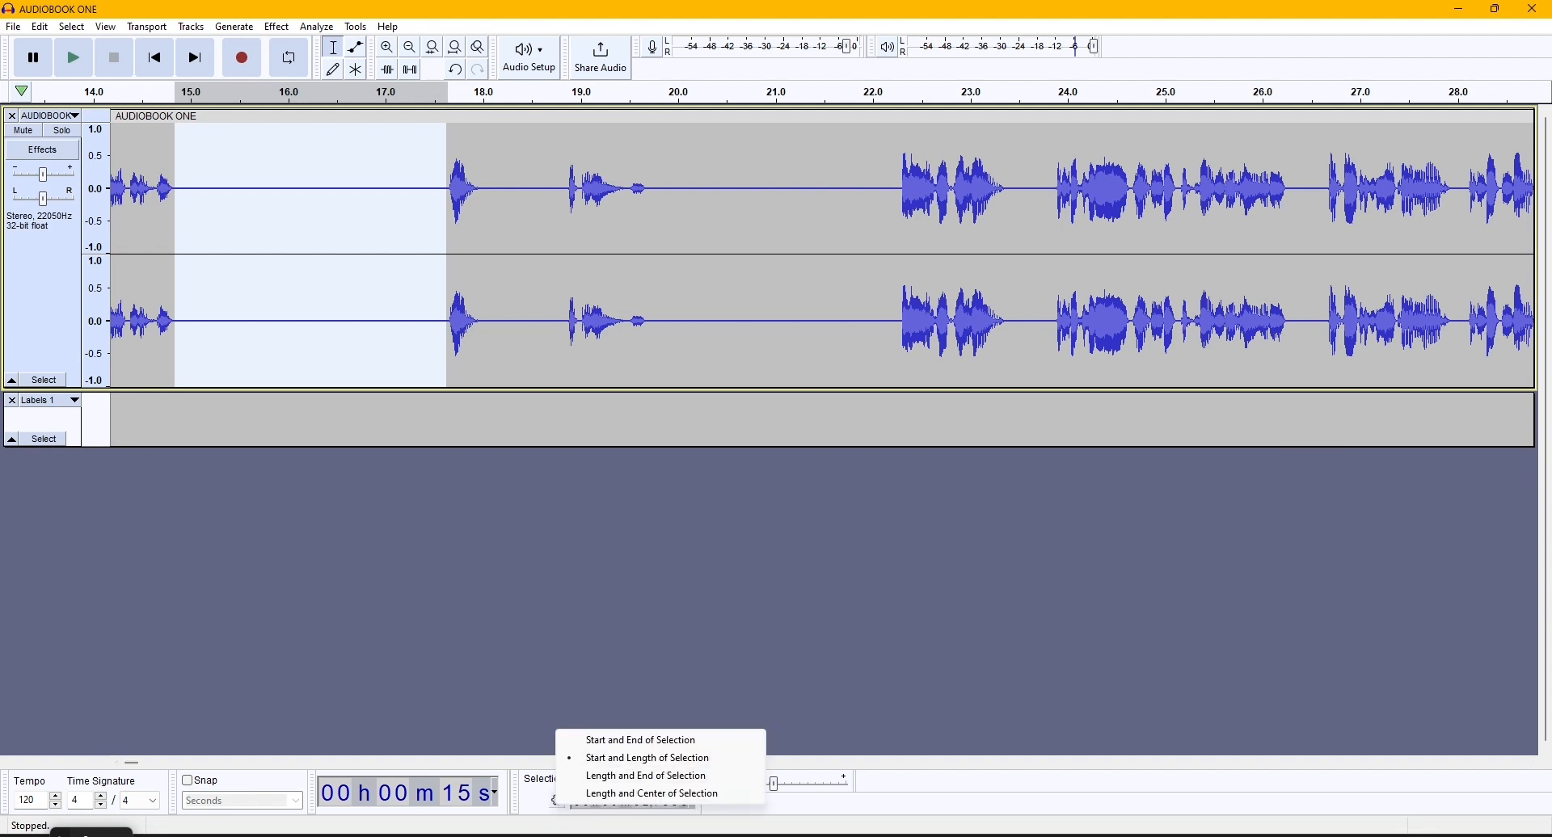
left_click(644, 828)
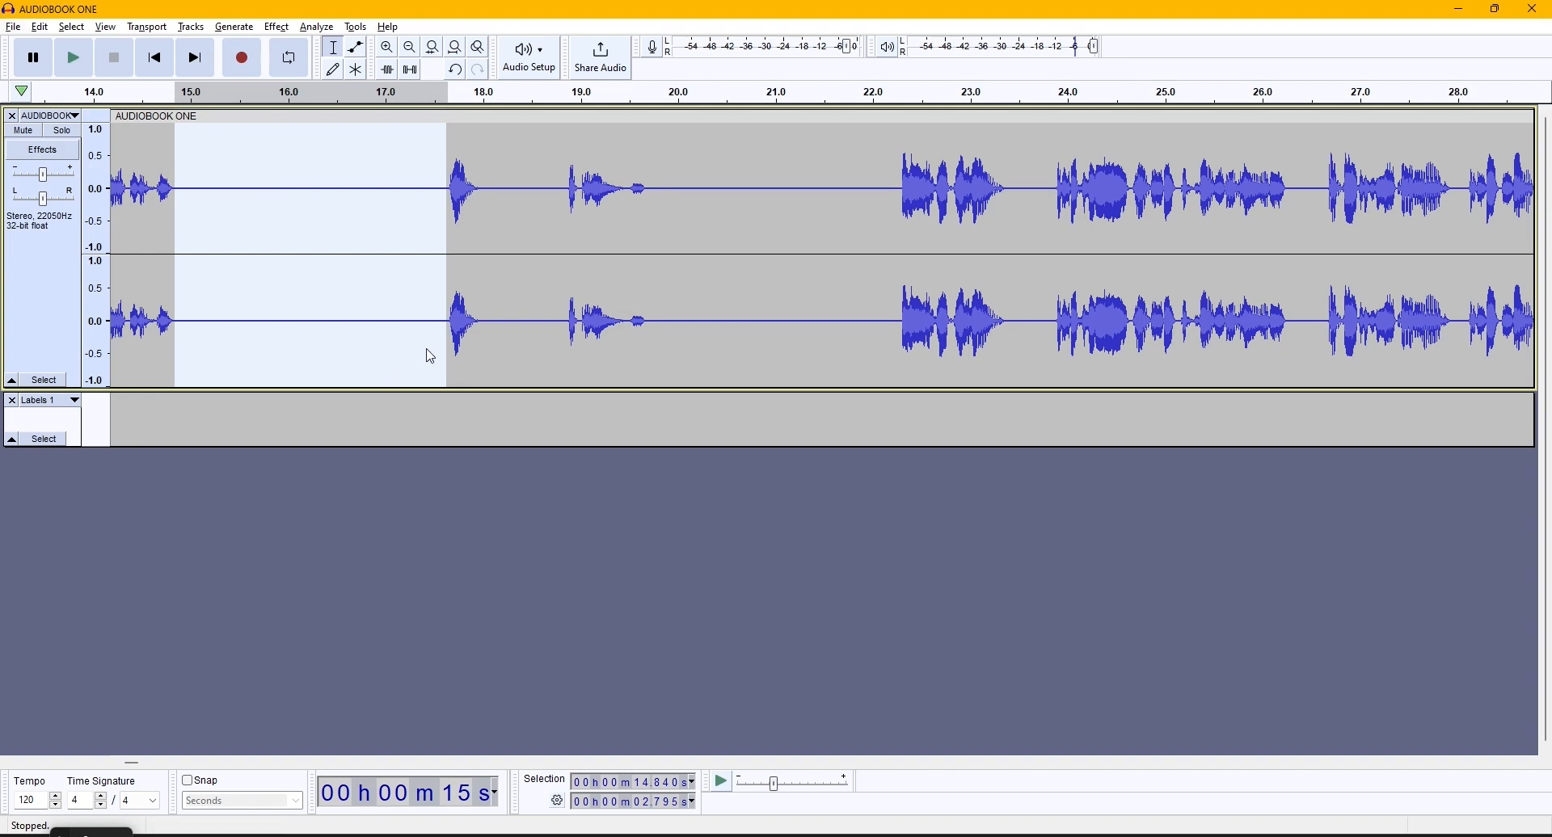
- Measure the silent gap at the Chapter 02 label by selecting the silence between the two spoken passages
scroll(421, 347, "down", 1)
scroll(355, 344, "down", 8)
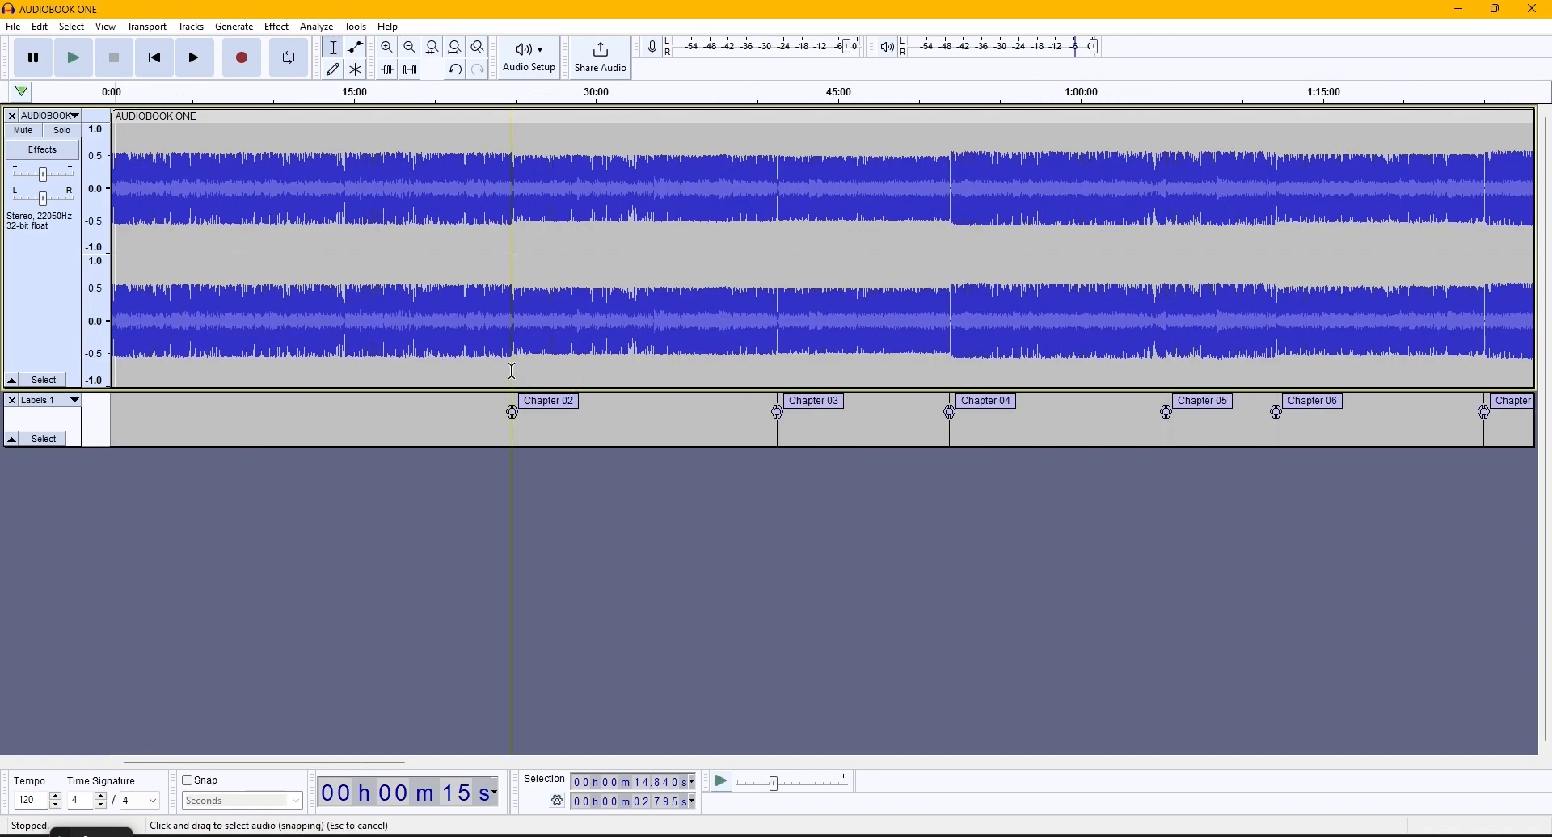
left_click(511, 351)
scroll(512, 352, "up", 2)
scroll(506, 352, "up", 8)
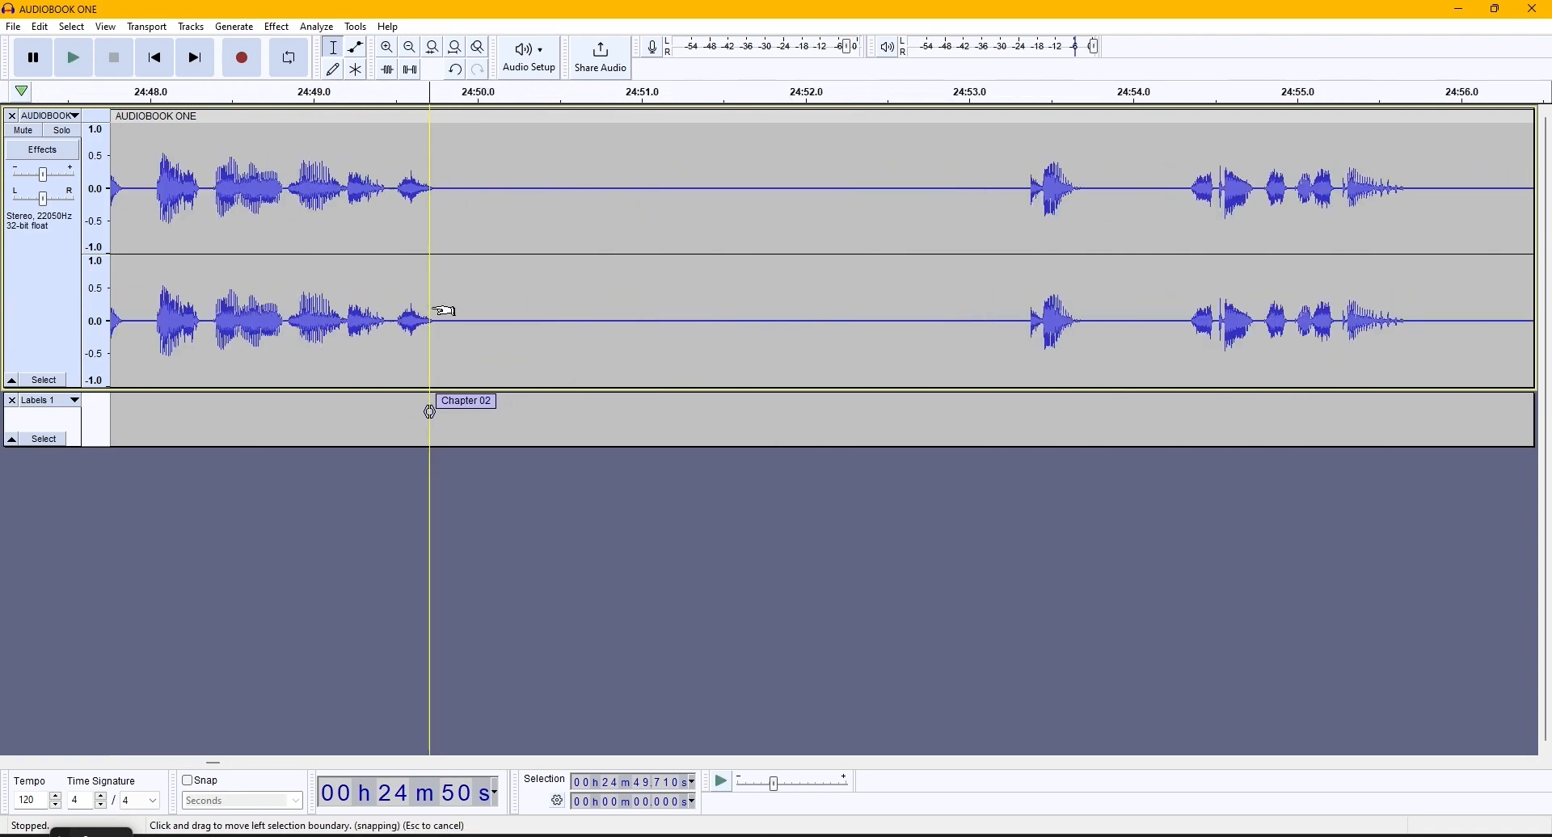
left_click_drag(438, 314, 1028, 247)
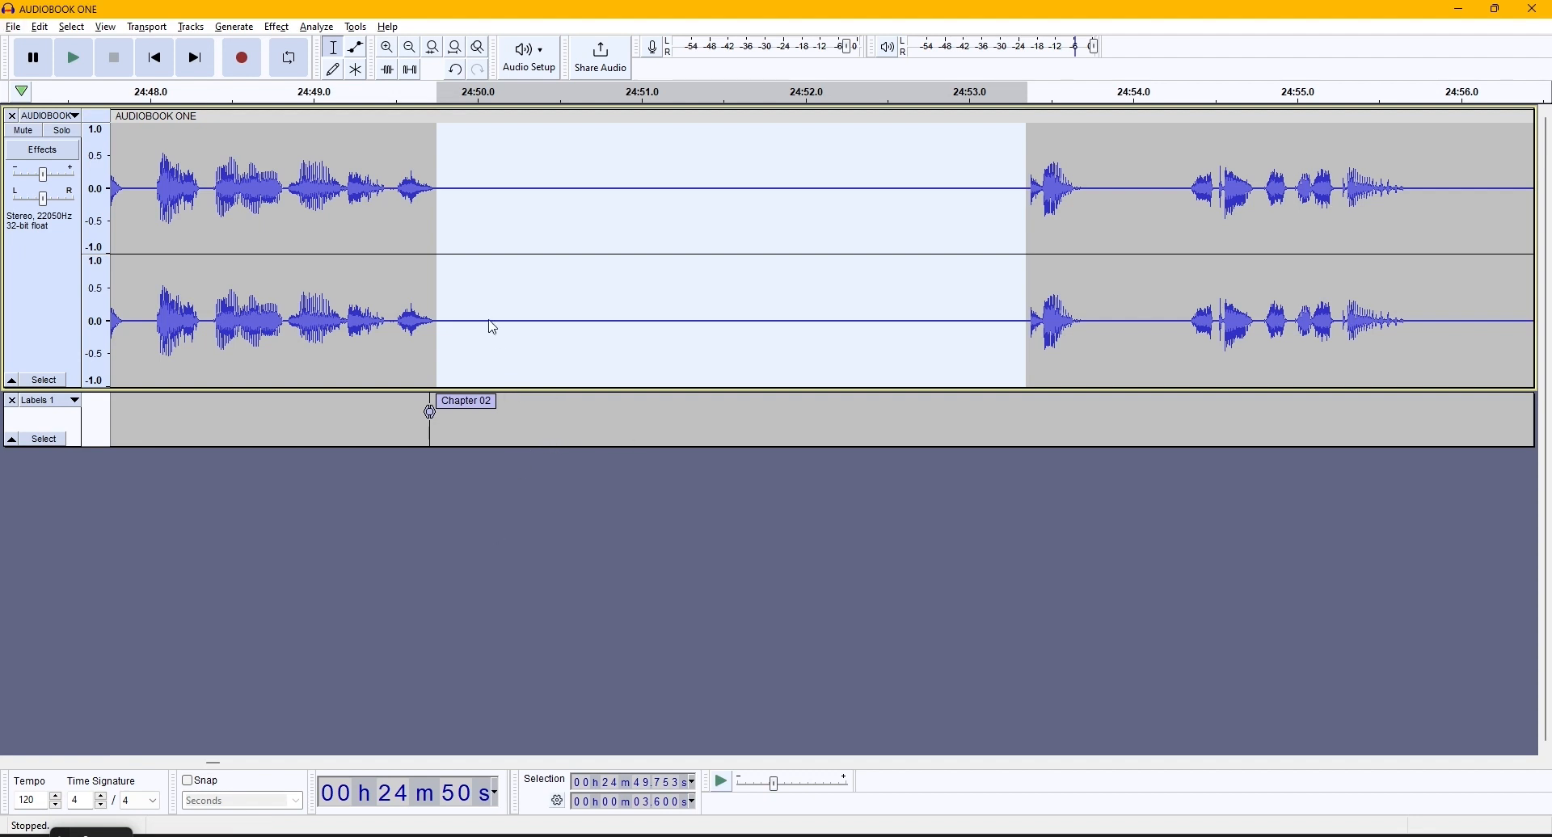
- Delete the Labels 1 track from the project
left_click(316, 26)
left_click(513, 629)
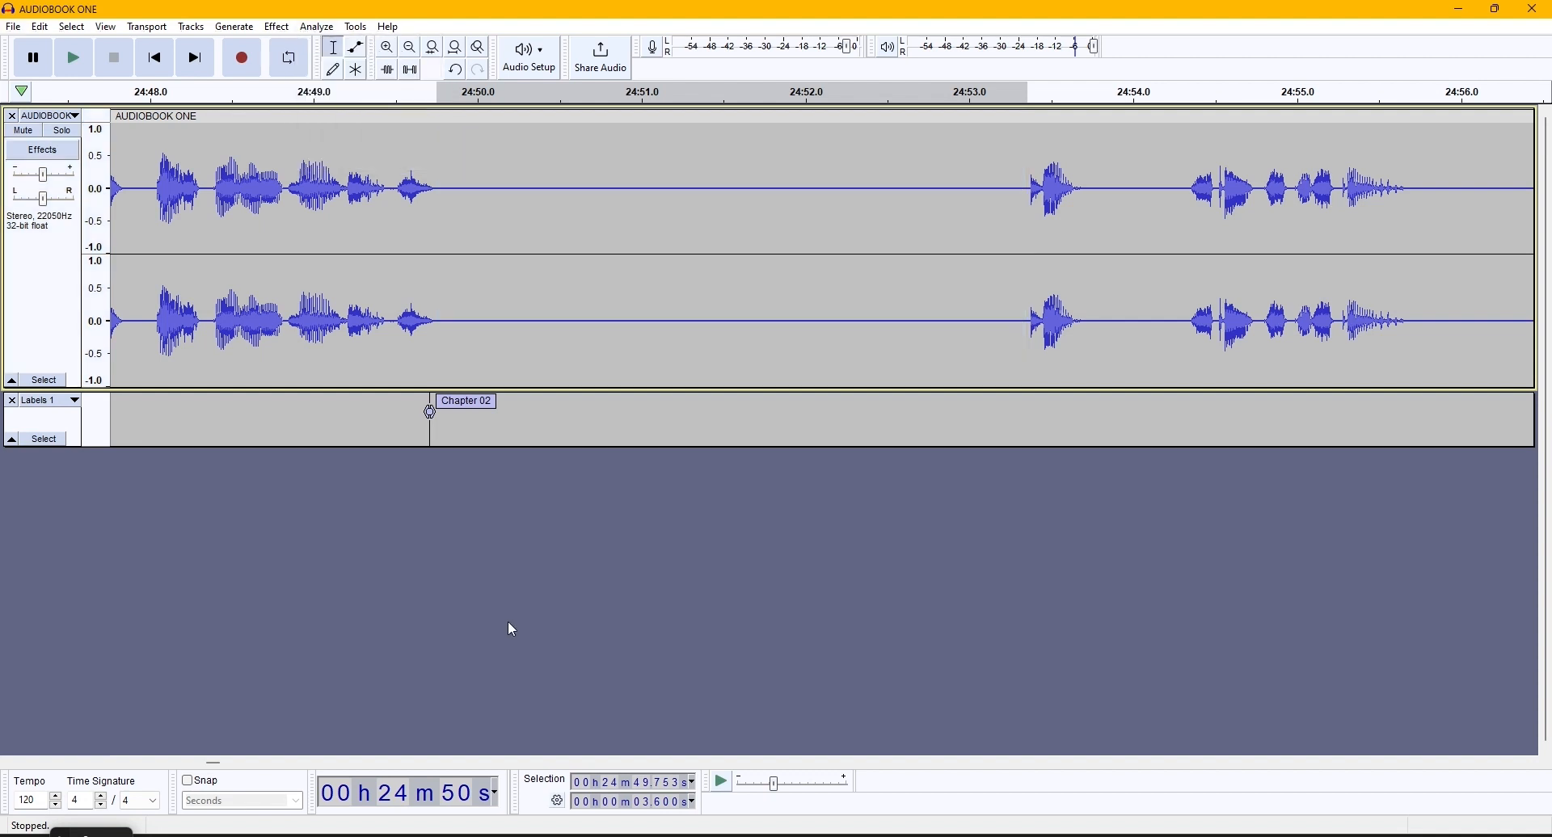
left_click(12, 400)
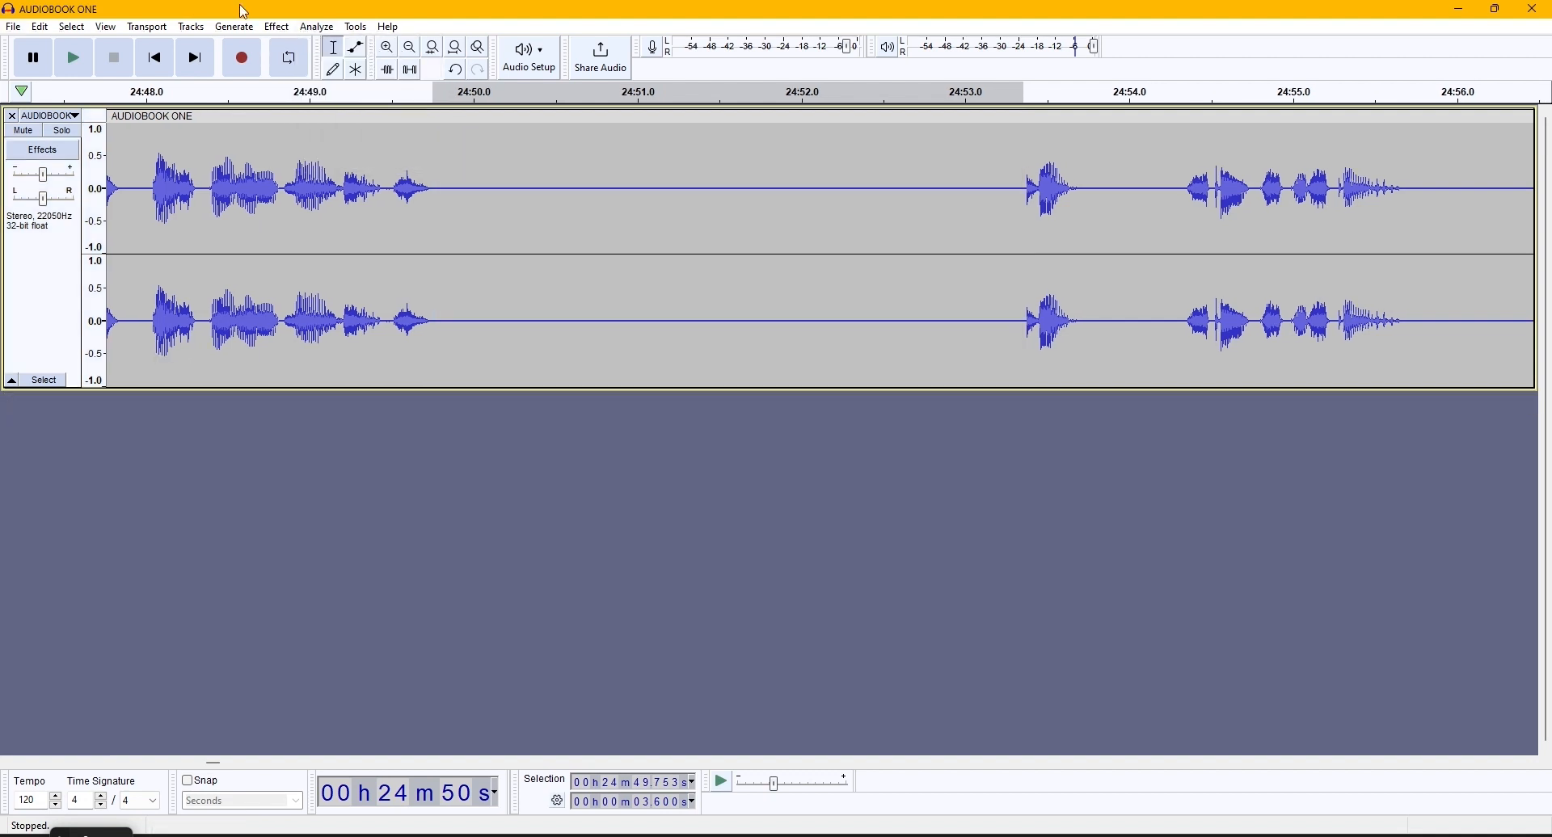
- Try to run Label Sounds without any audio selected
left_click(317, 27)
left_click(378, 140)
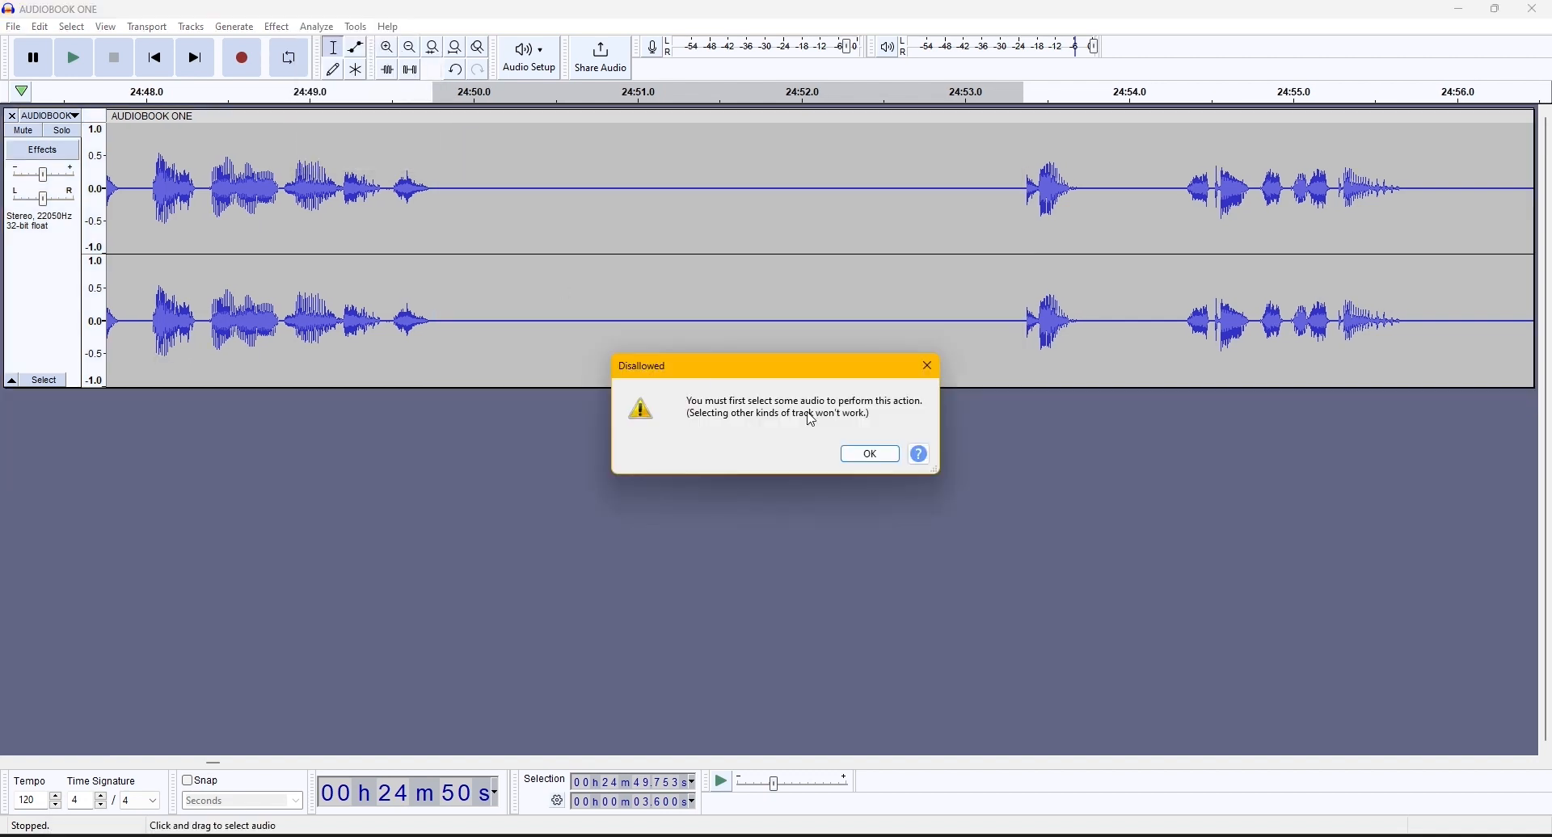
left_click(871, 454)
- Select the entire AUDIOBOOK ONE track, open Label Sounds for it, and move the dialog below the waveform
left_click(62, 290)
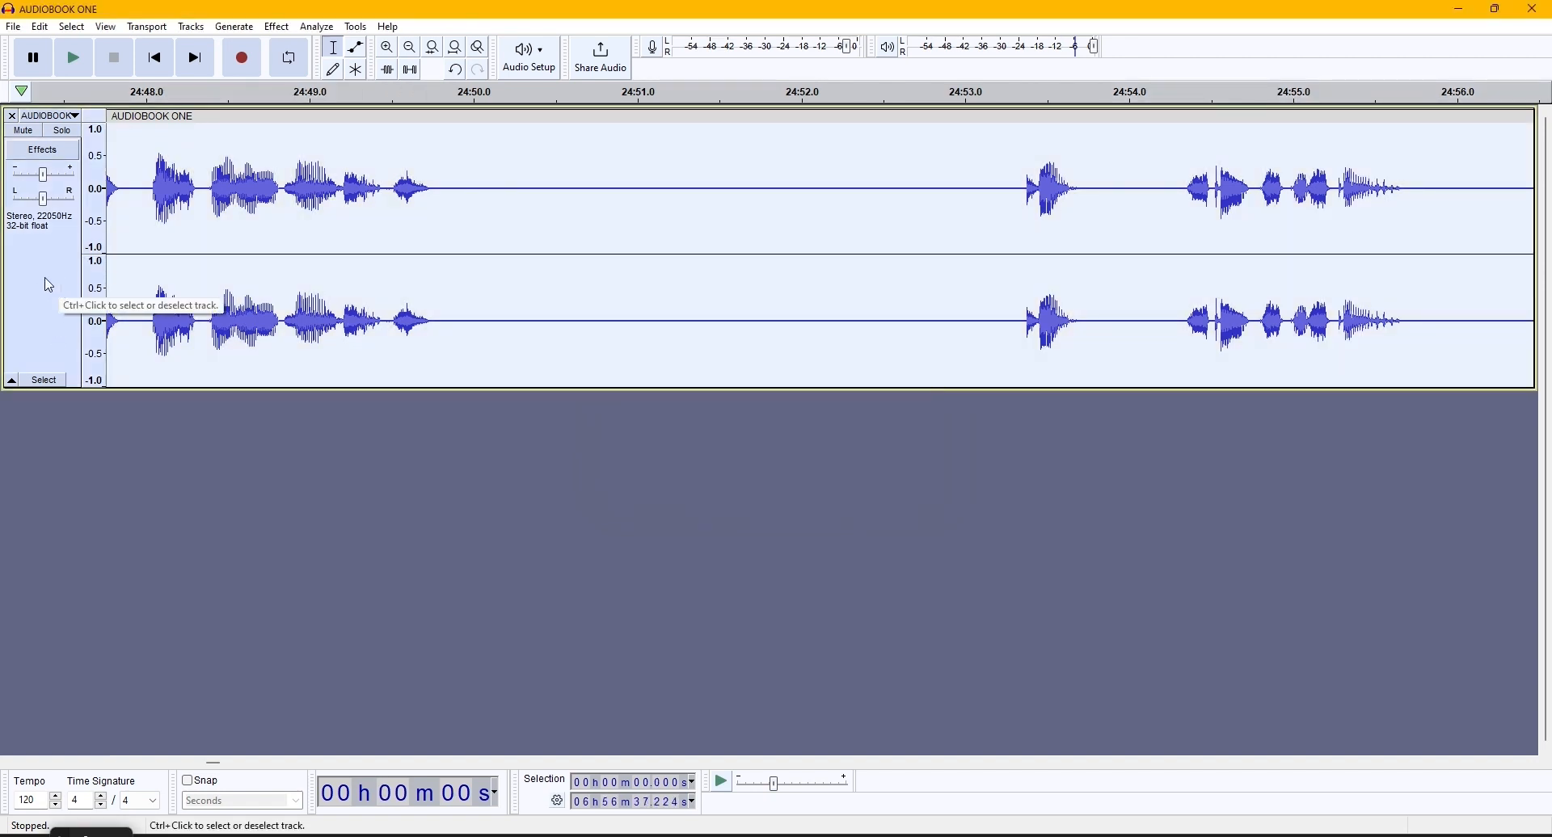
left_click(319, 27)
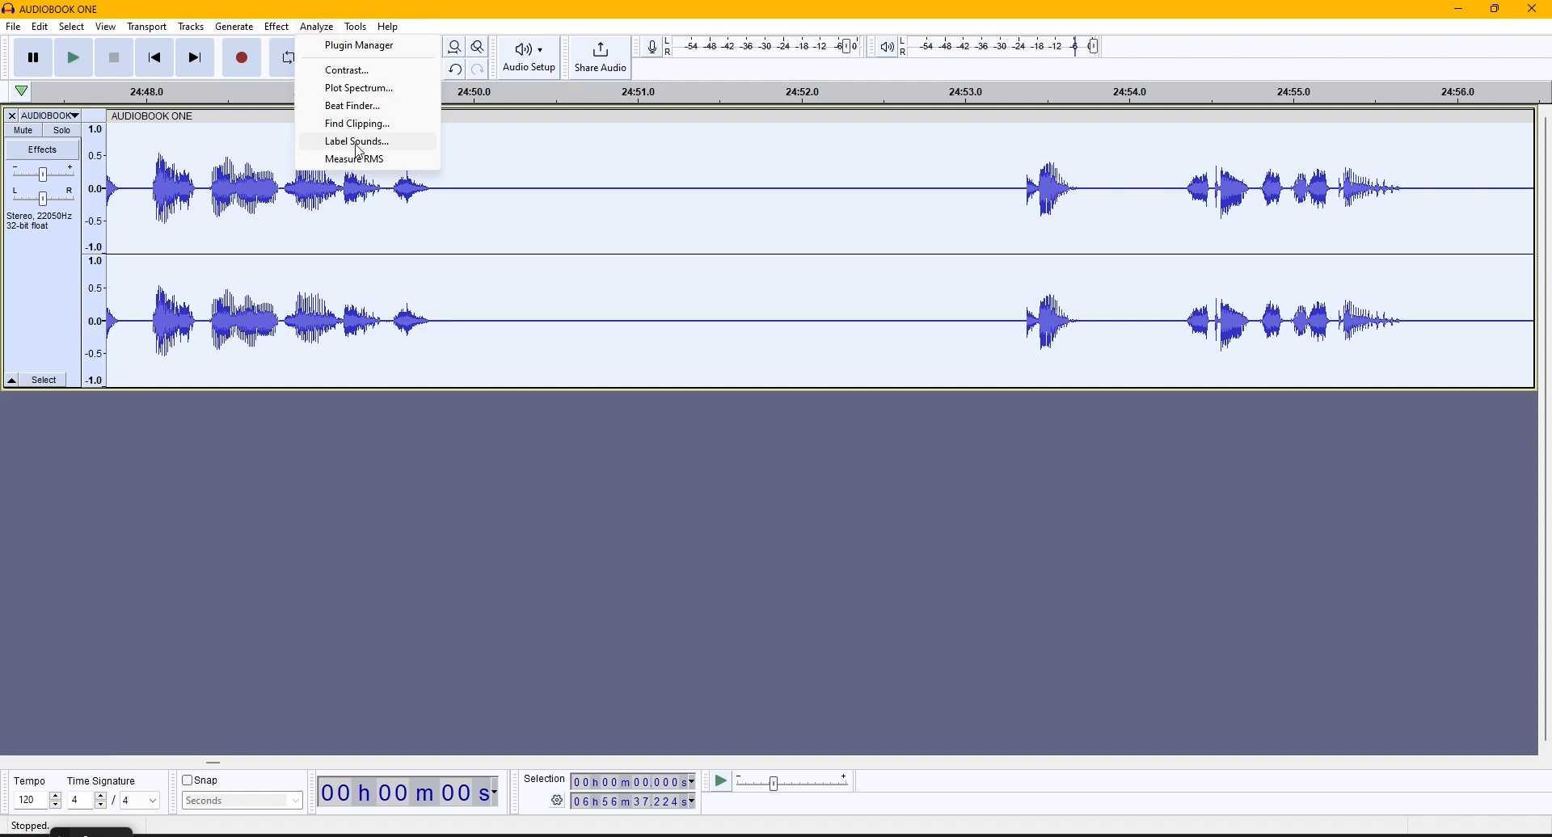
left_click(358, 143)
left_click_drag(770, 294, 421, 425)
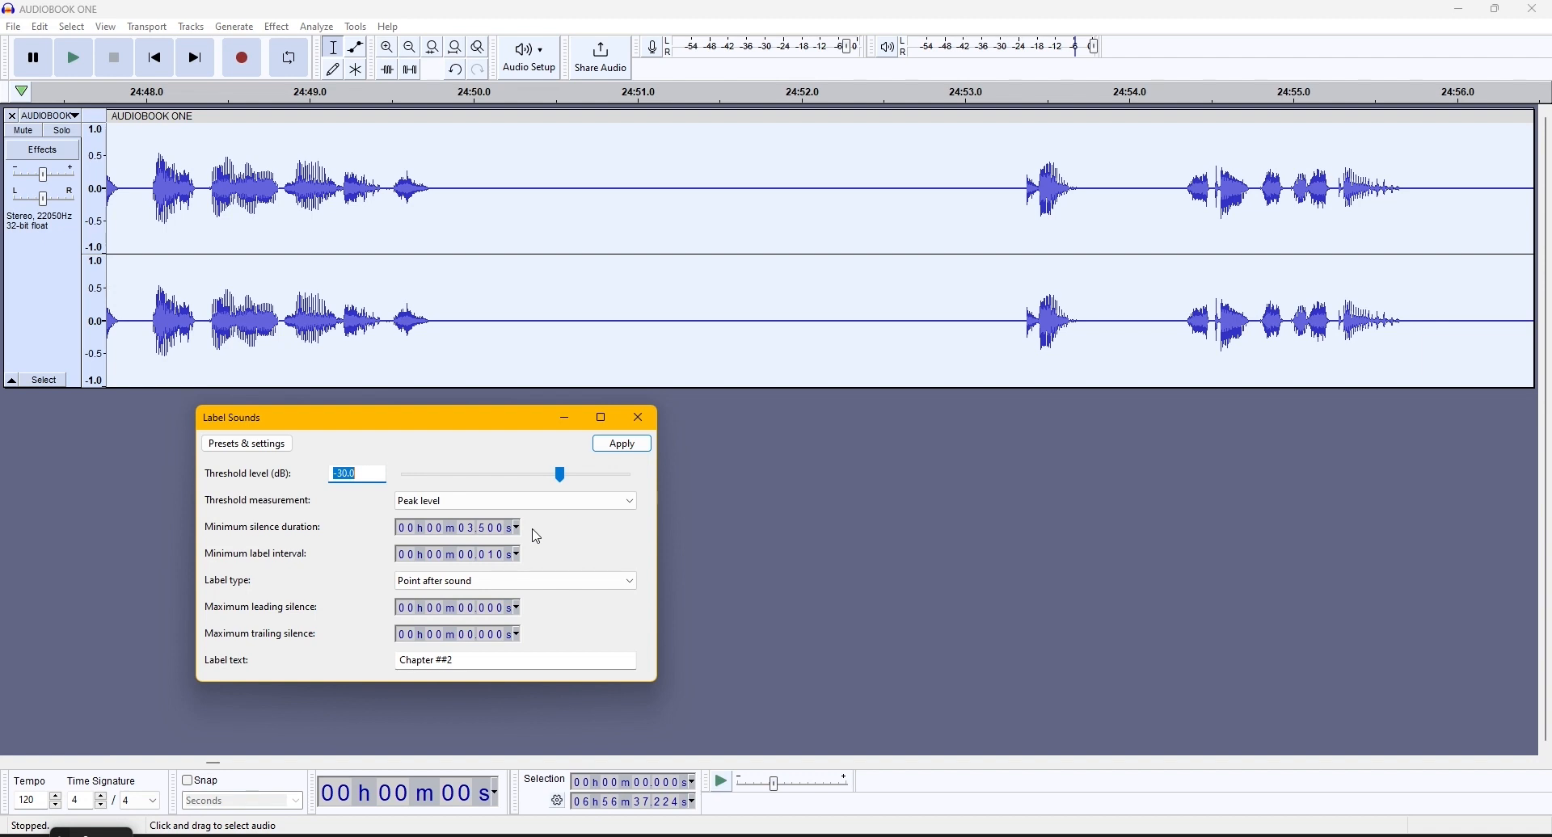
- Set the Label Sounds label text to "Chapter ##2" and apply the effect to the whole audiobook
left_click(694, 25)
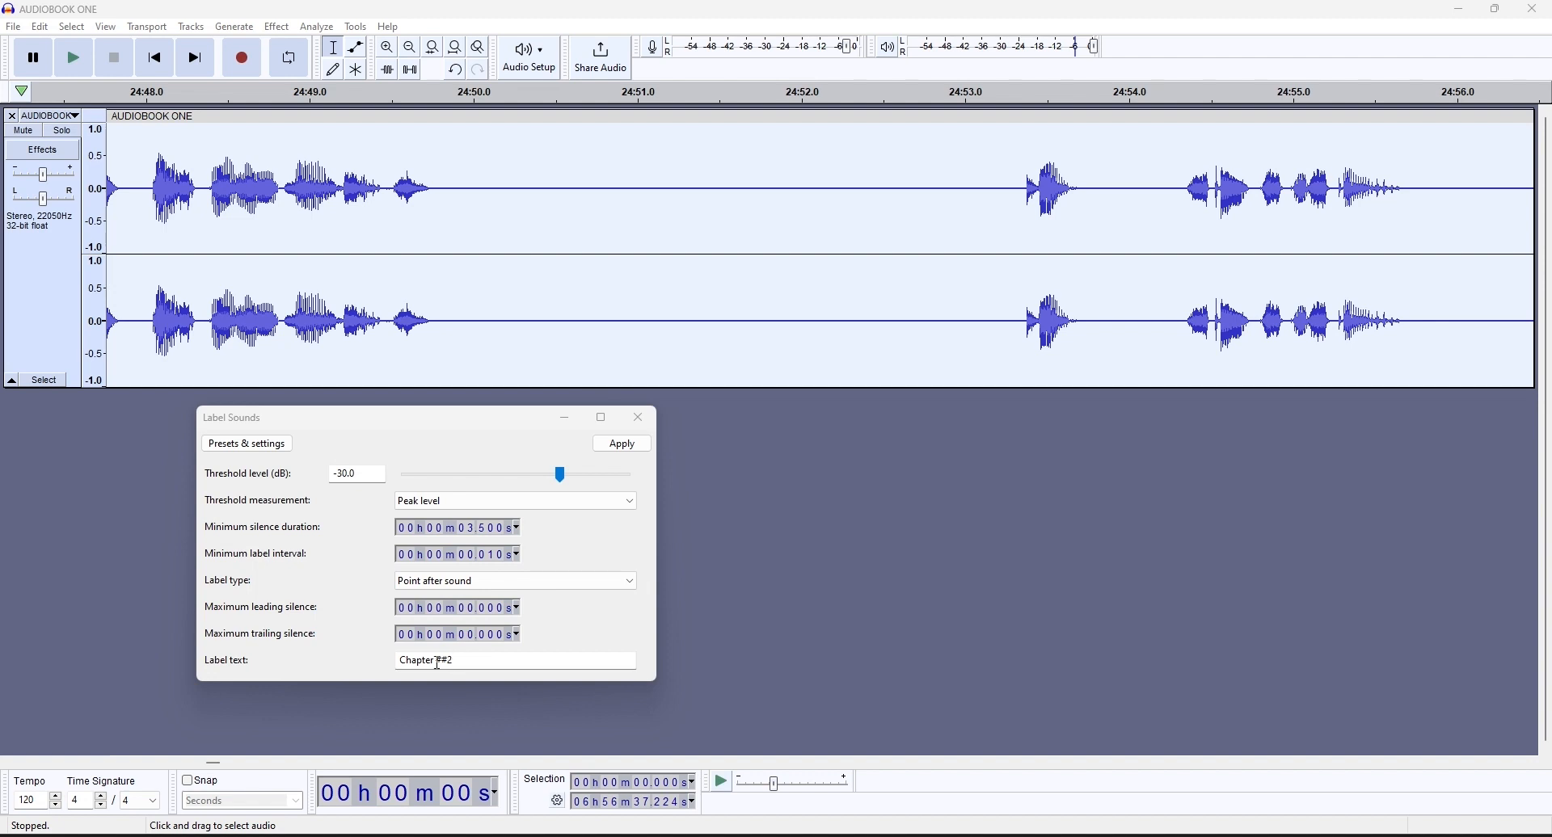
double_click(426, 662)
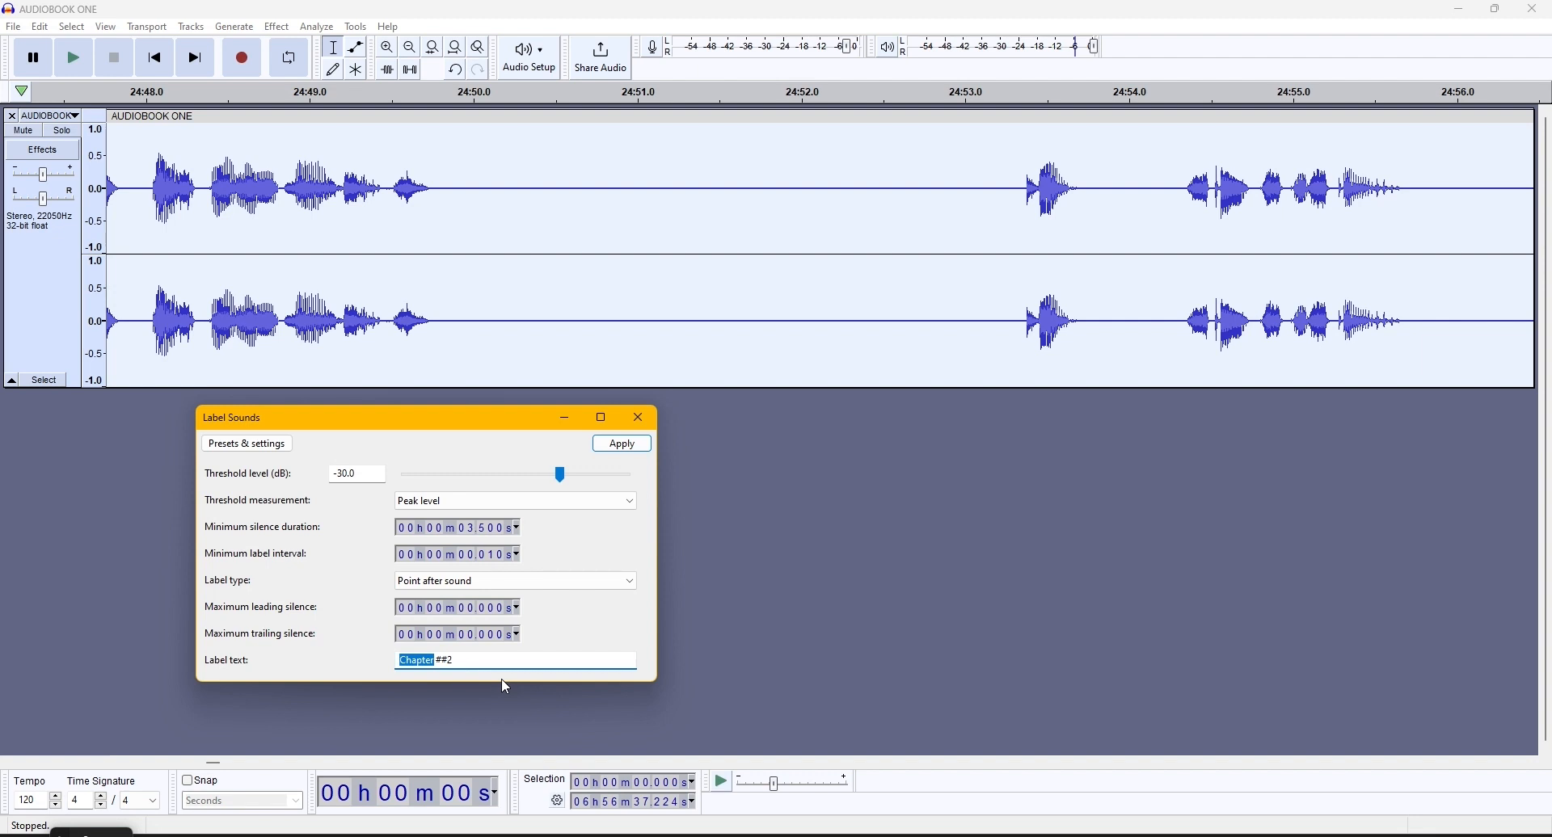
key("BackSpace")
type("Chapter")
left_click(612, 447)
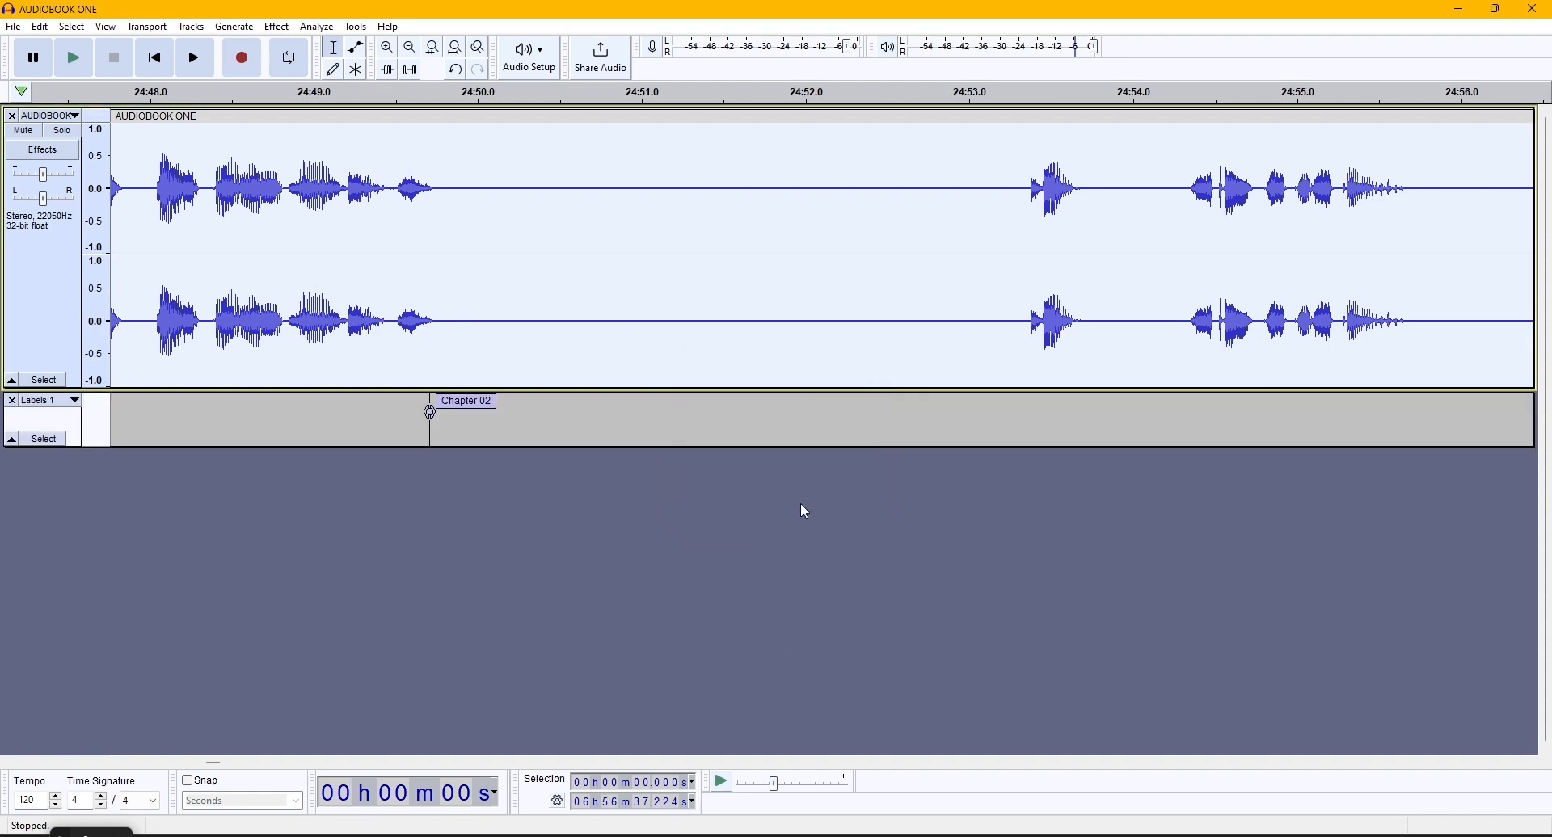
- Play the short spoken passage just after the Chapter 02 label to check the chapter announcement
scroll(589, 546, "down", 4)
scroll(412, 493, "down", 8)
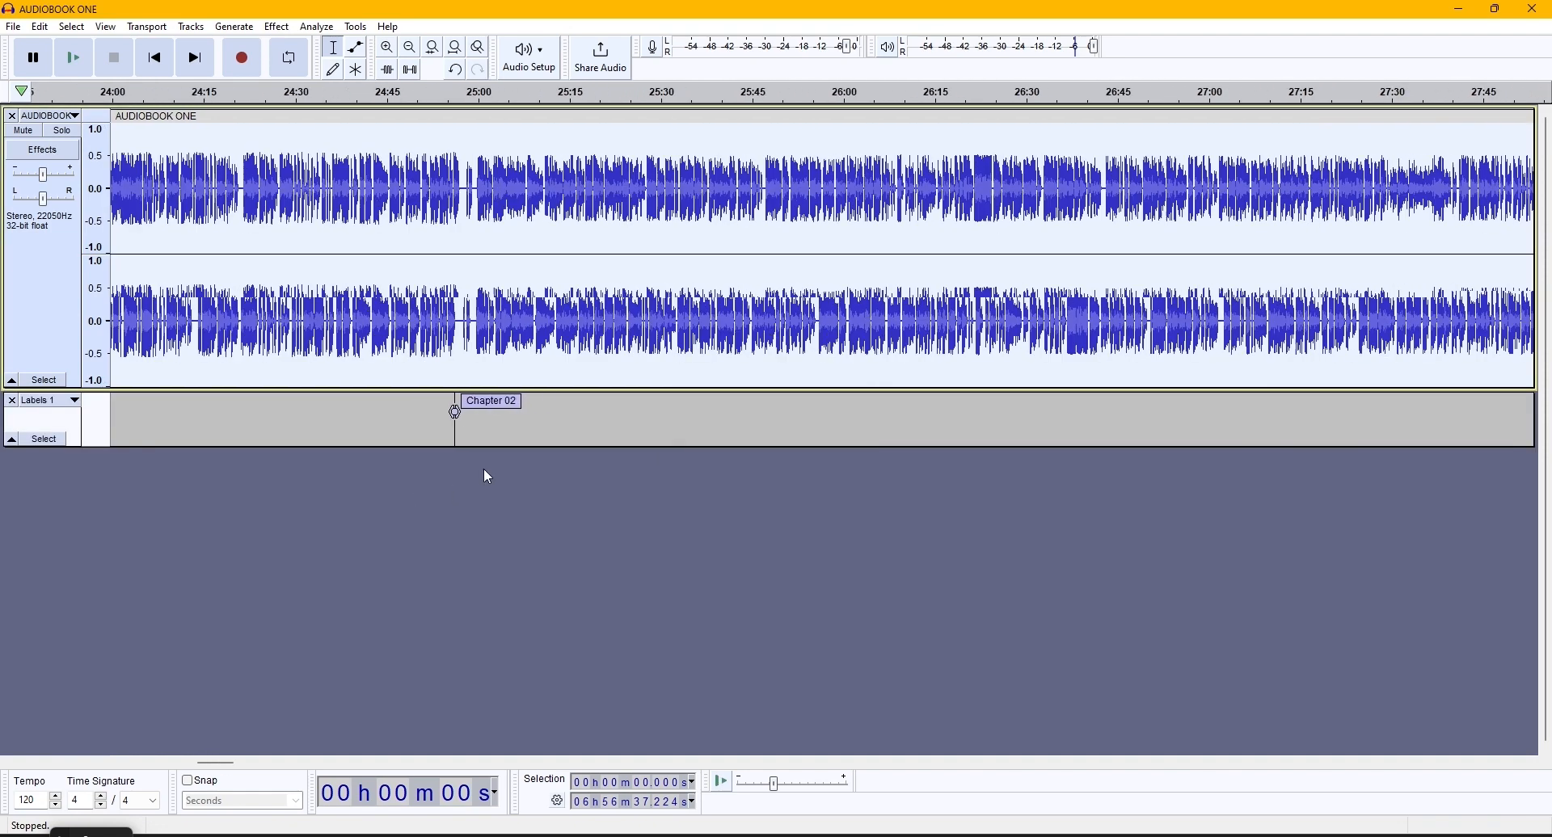
scroll(517, 477, "down", 2)
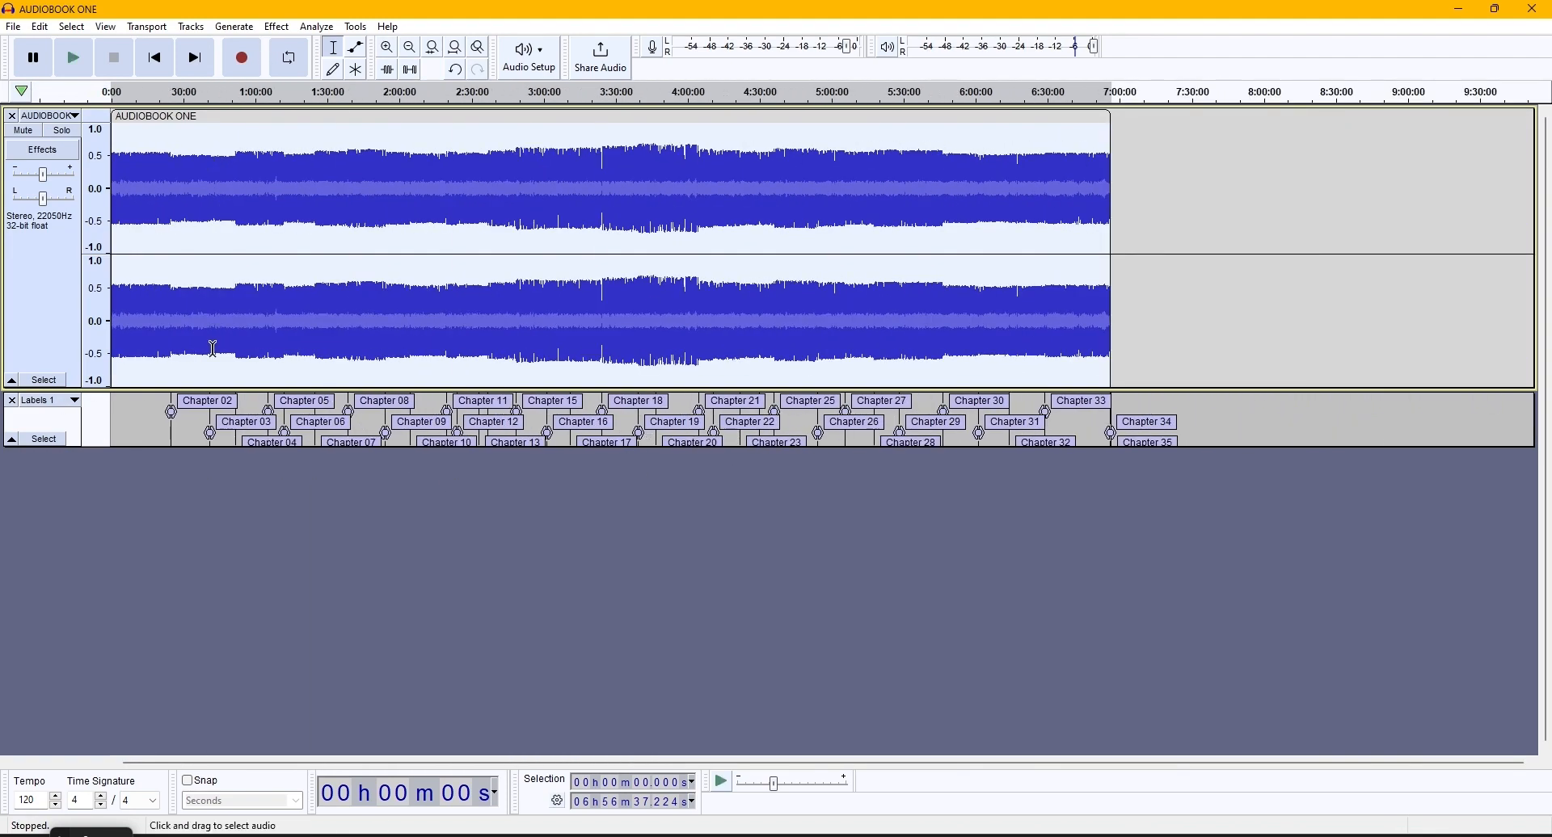
left_click(172, 364)
scroll(172, 364, "up", 7)
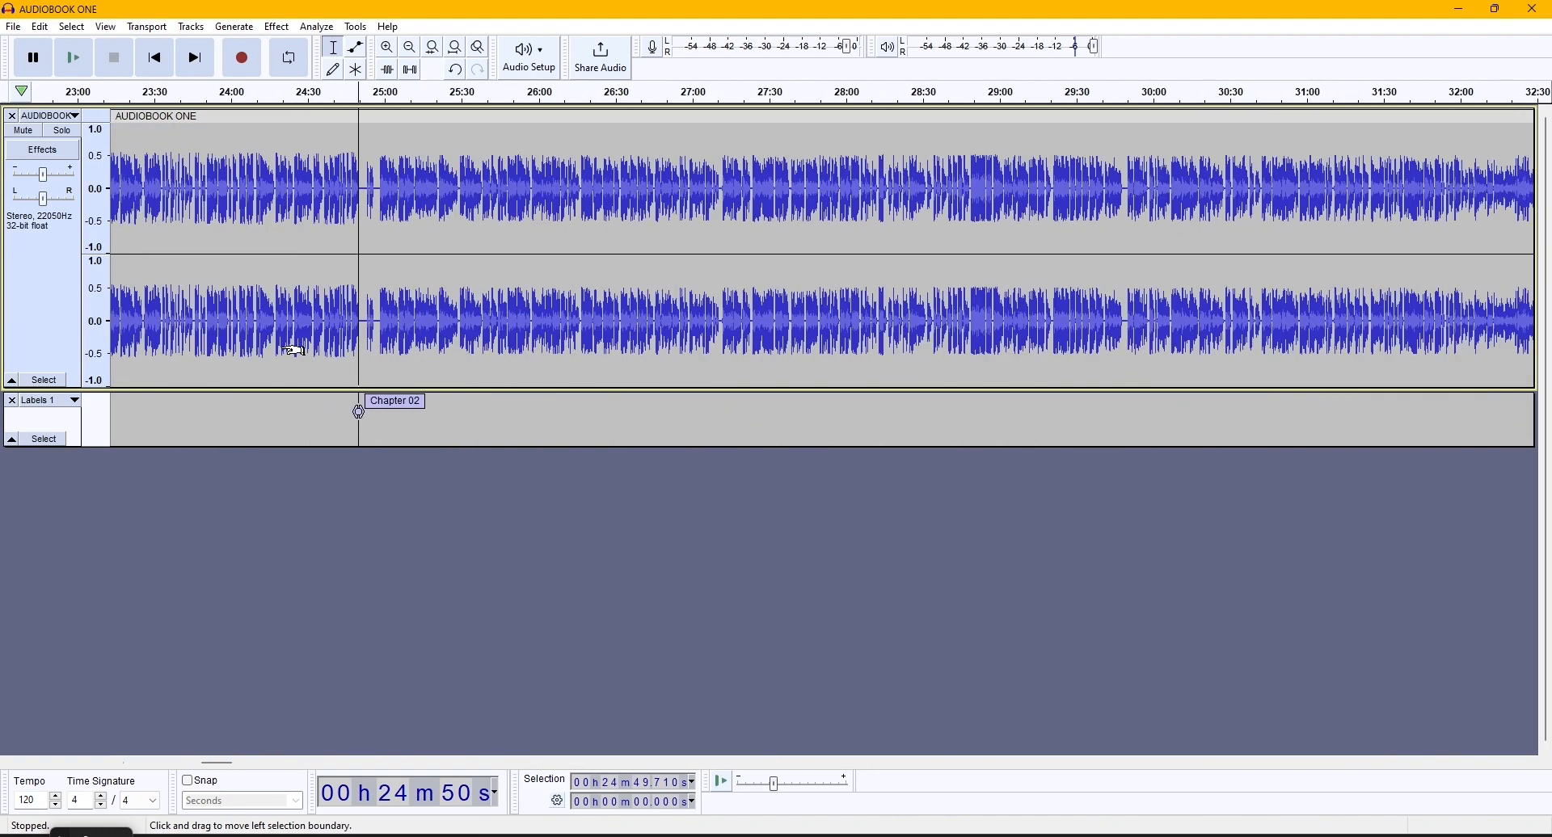
scroll(378, 331, "up", 2)
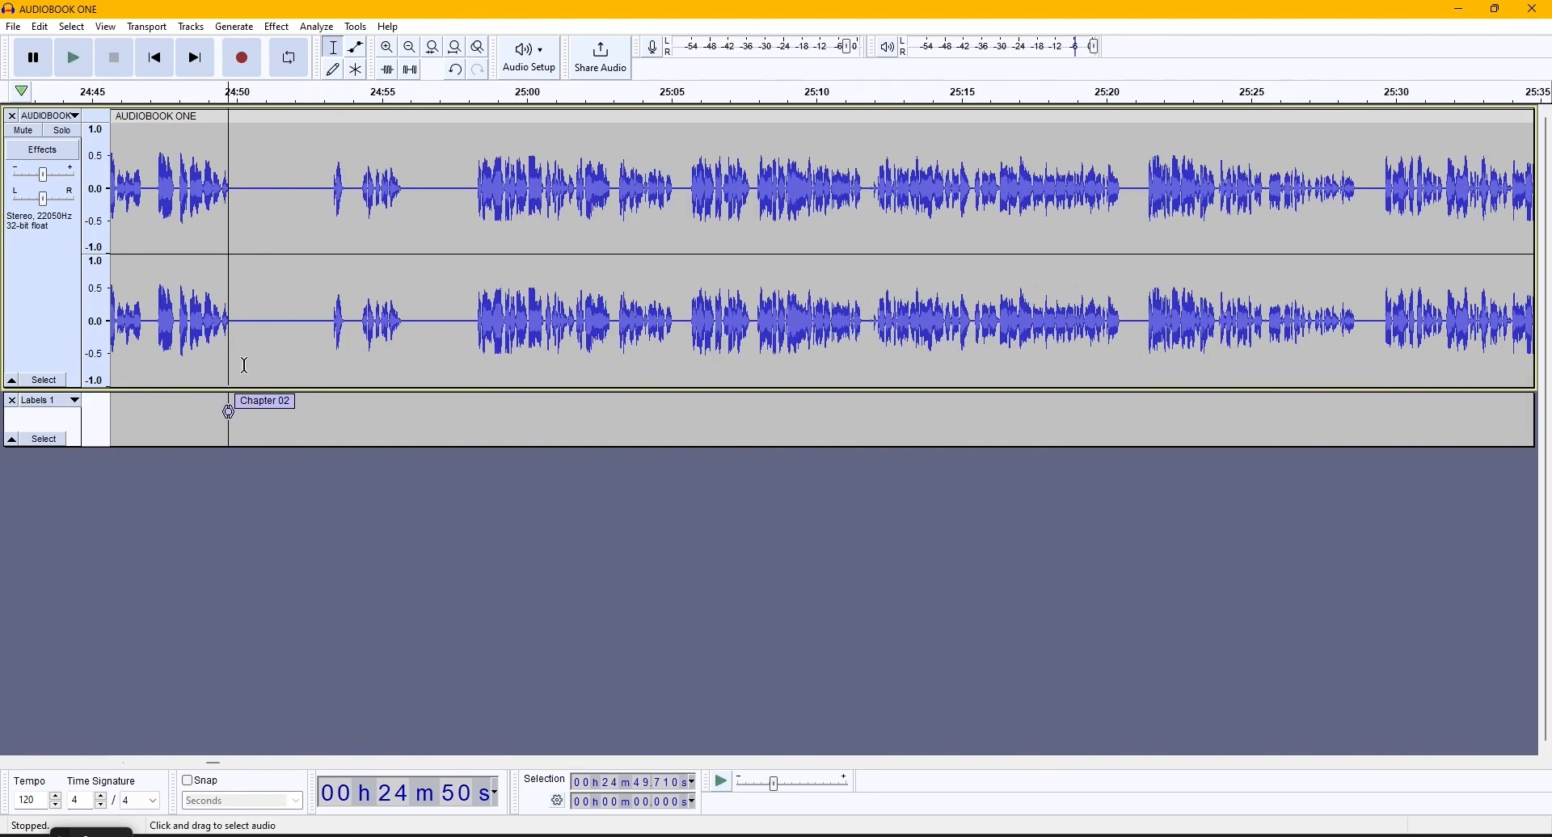
left_click_drag(318, 301, 355, 299)
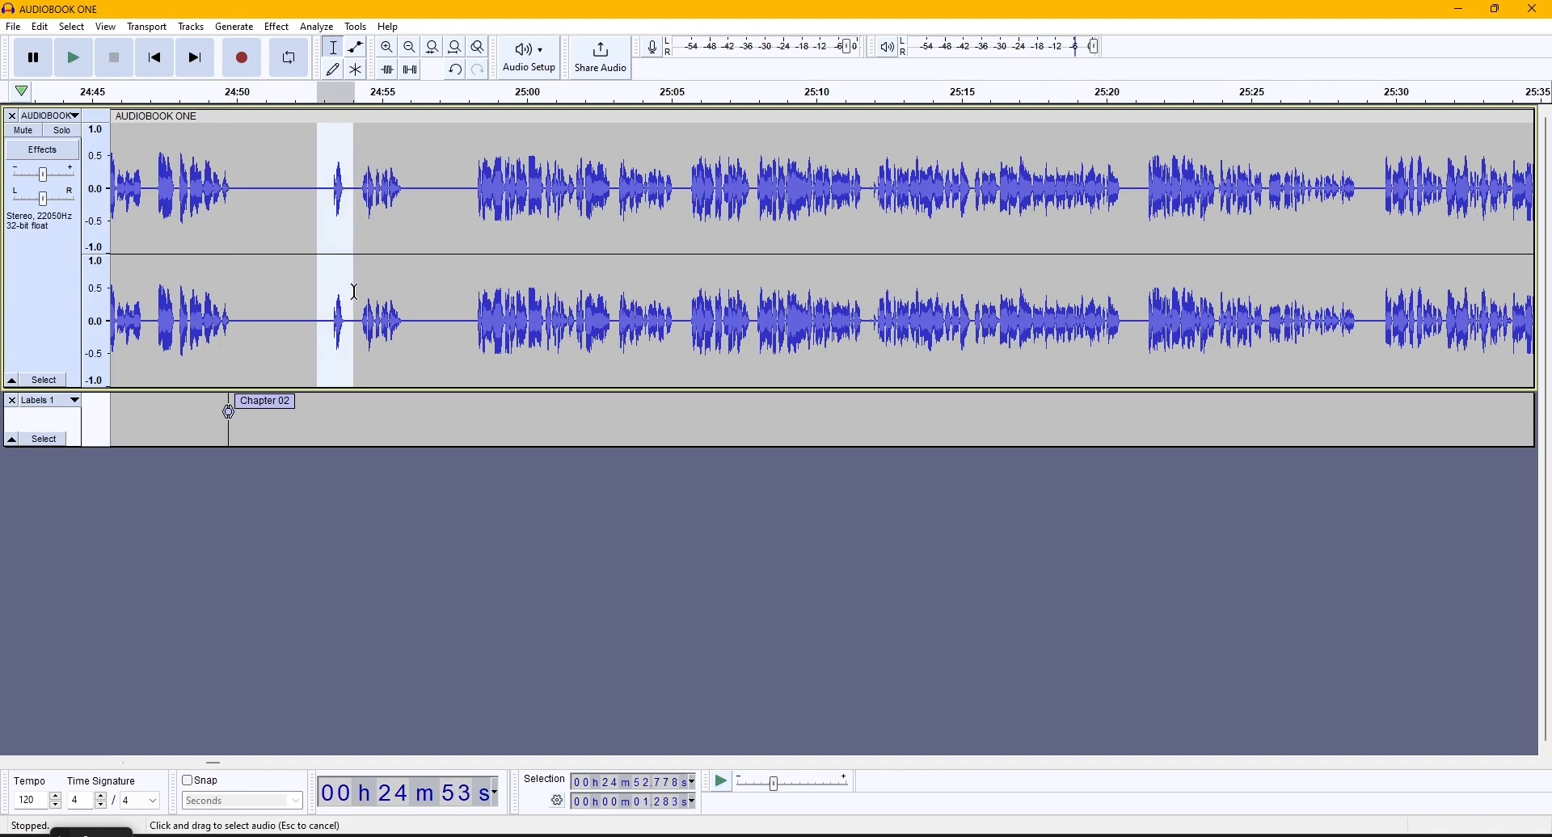
key("space")
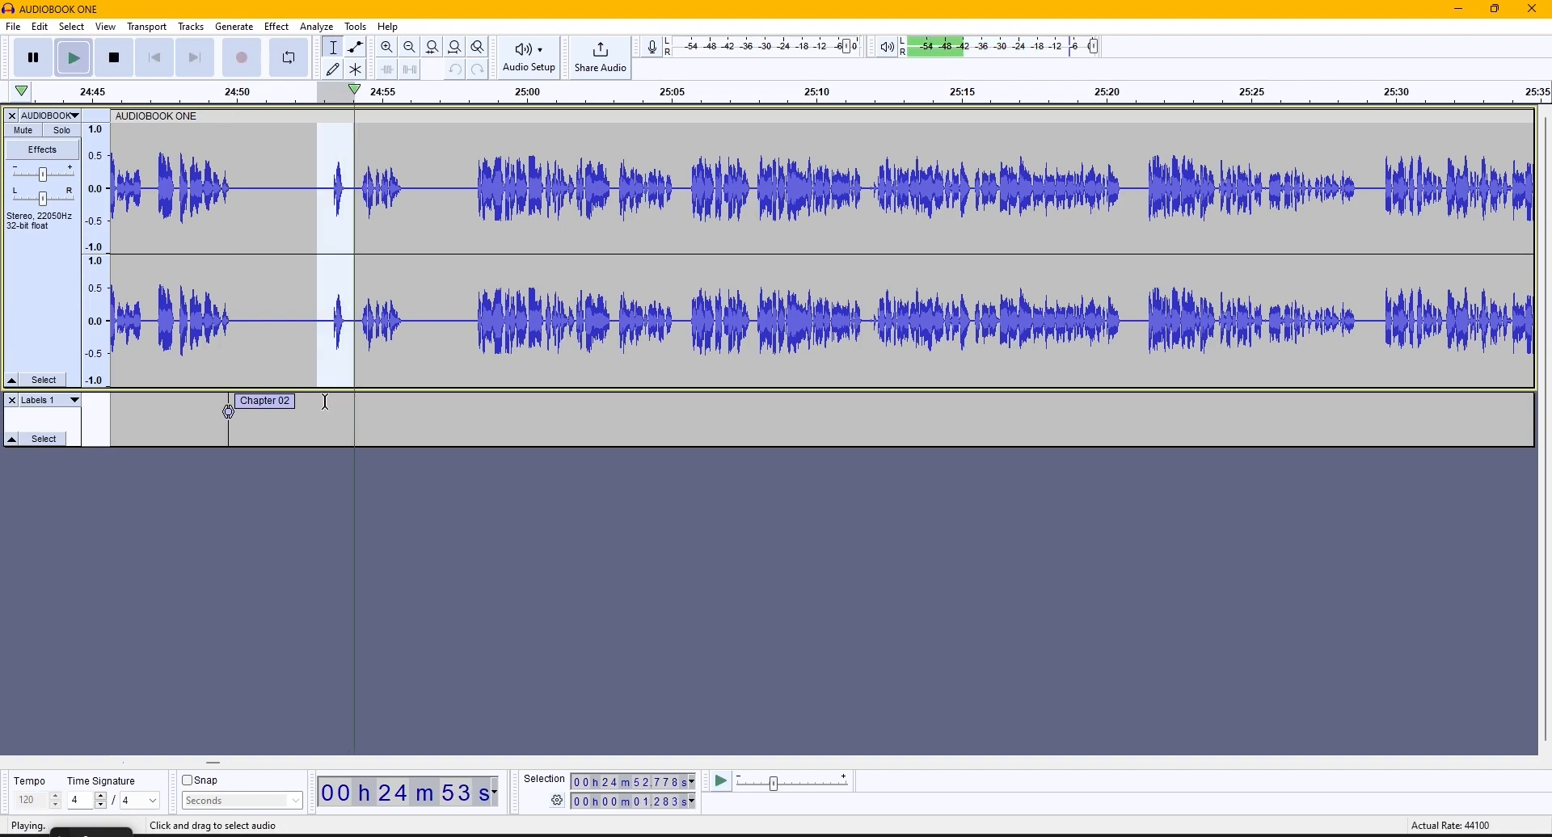
- Play the short spoken passage just after the Chapter 19 label to check its announcement
key("ctrl+f")
scroll(517, 458, "down", 1)
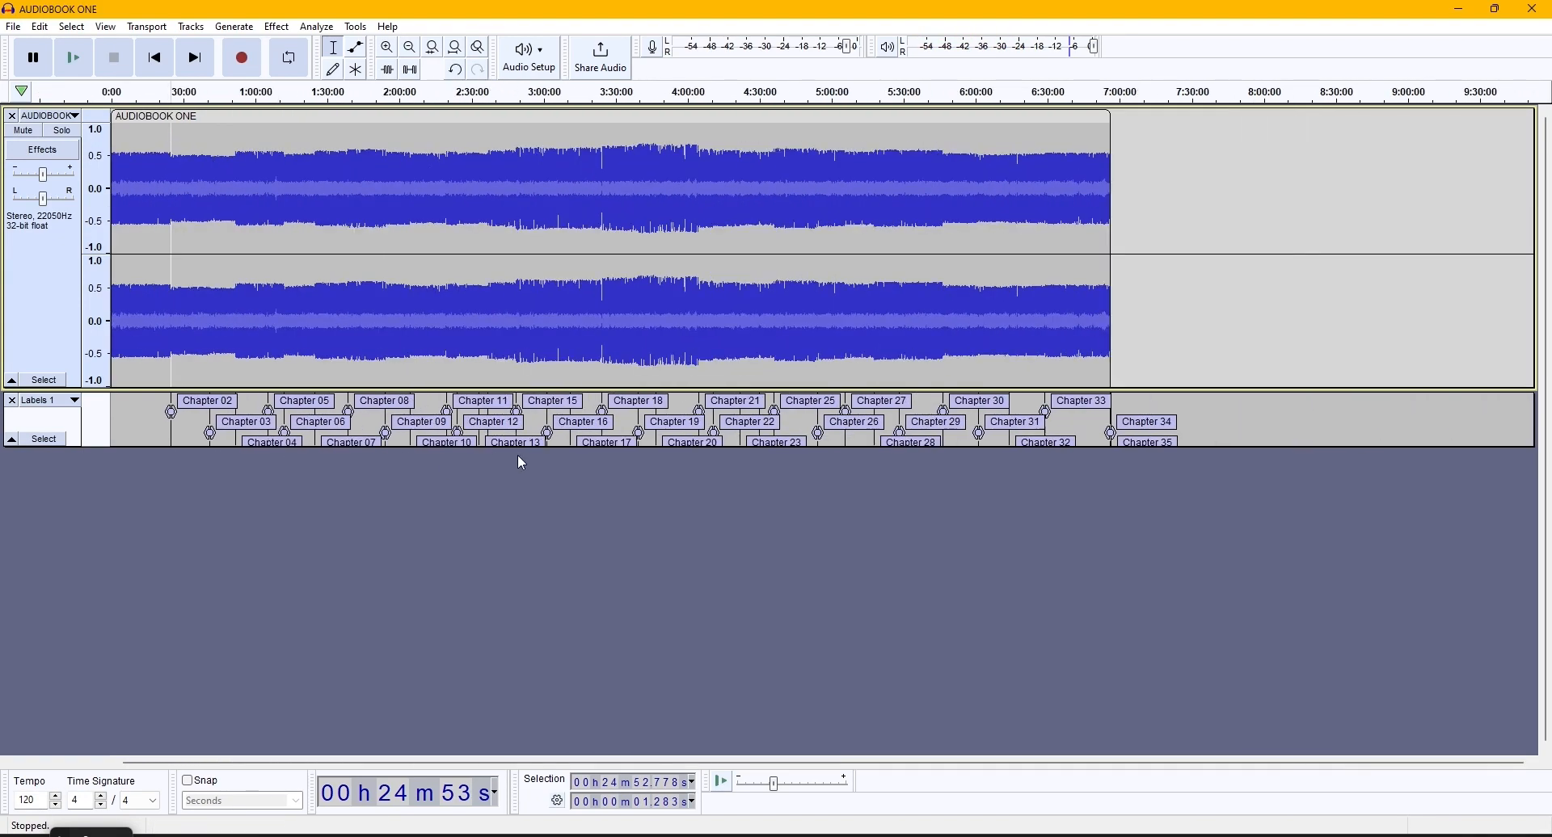
left_click(638, 416)
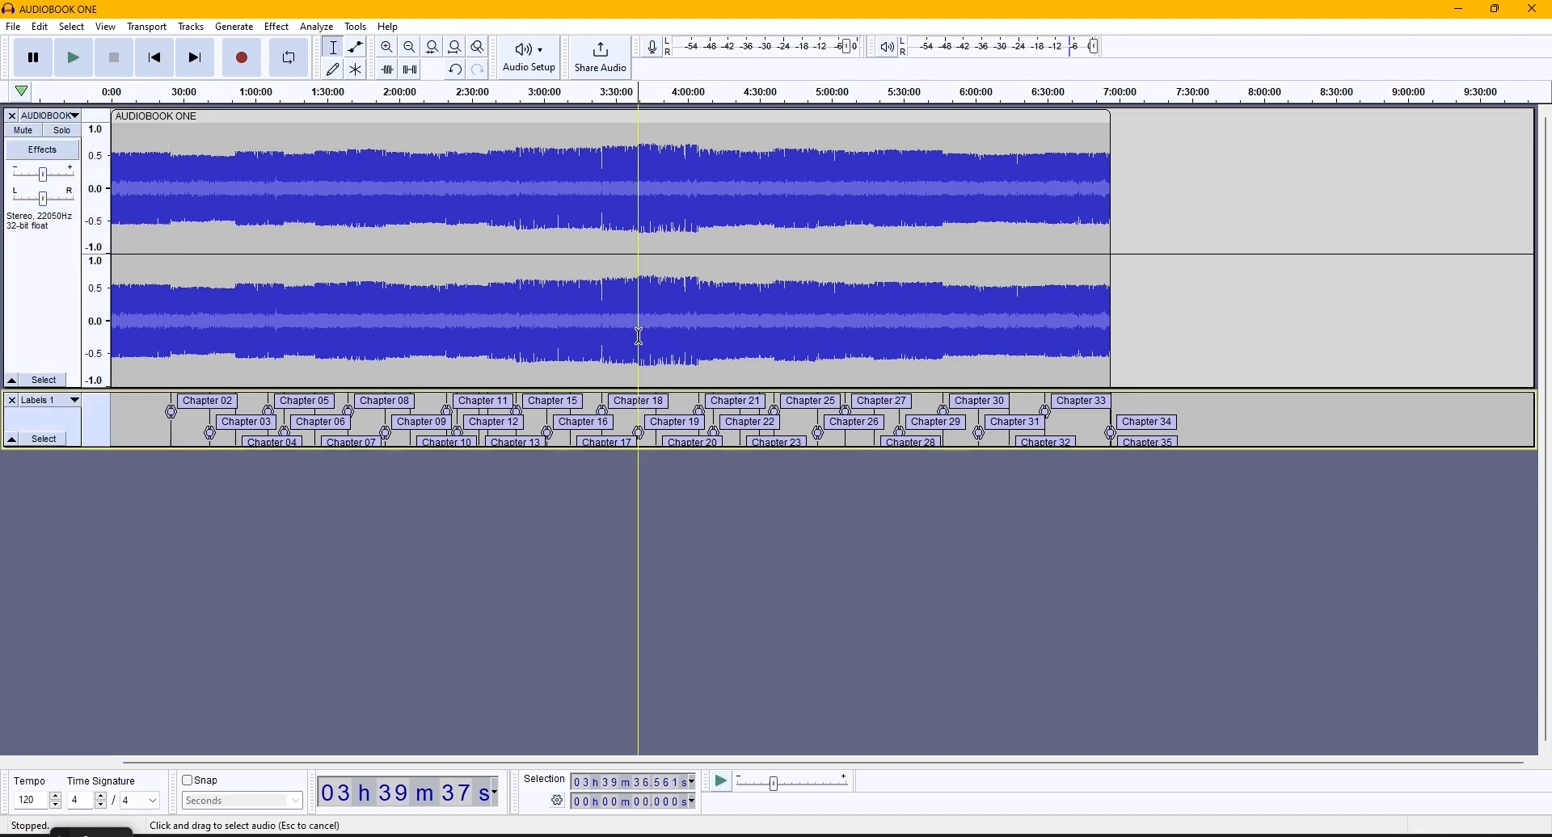
left_click(639, 338)
scroll(638, 341, "up", 1)
scroll(638, 340, "up", 8)
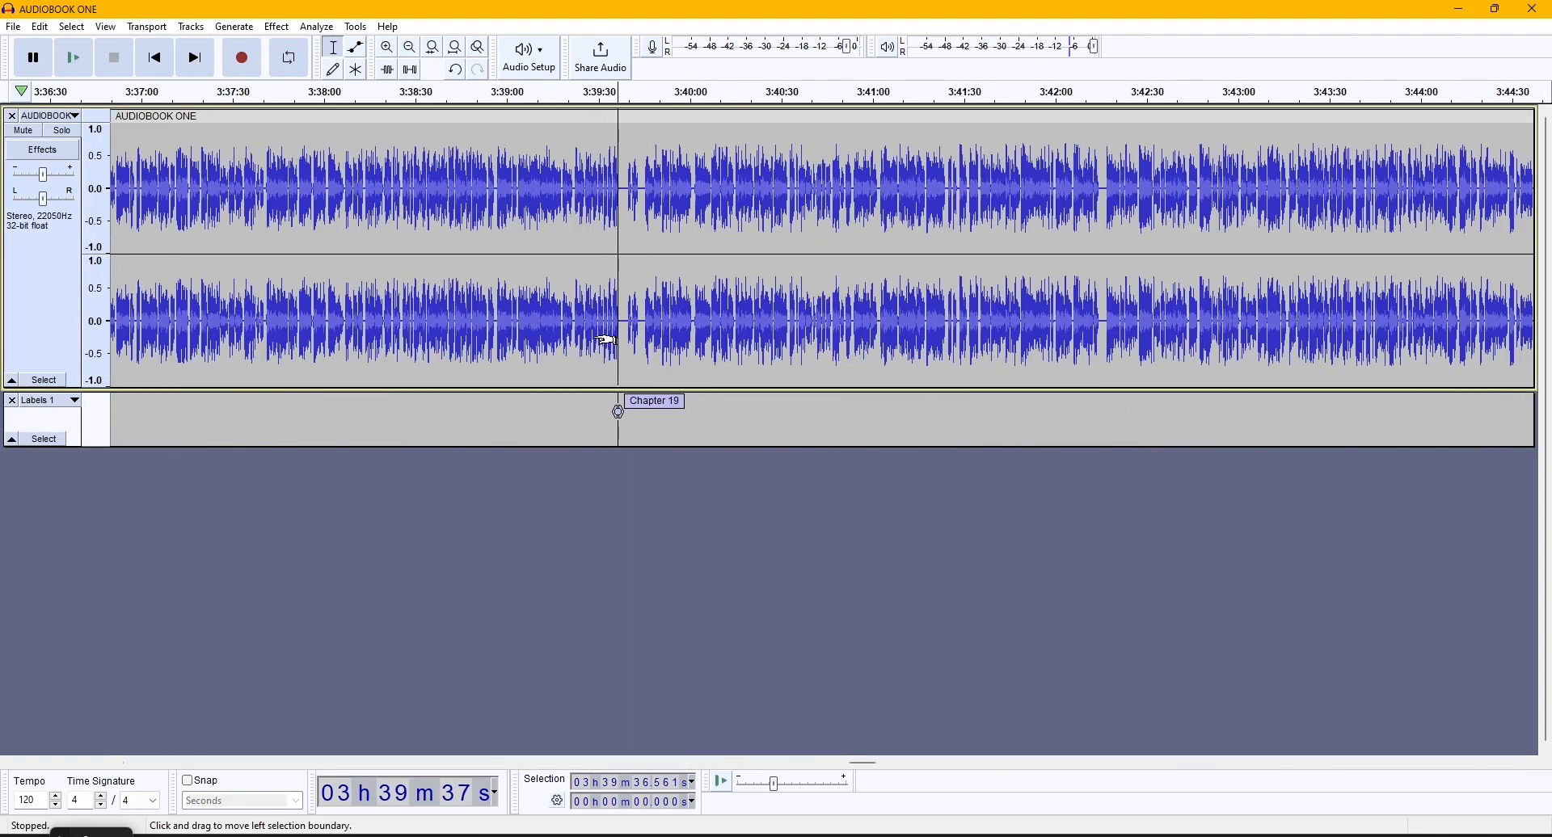
left_click_drag(685, 325, 705, 326)
key("space")
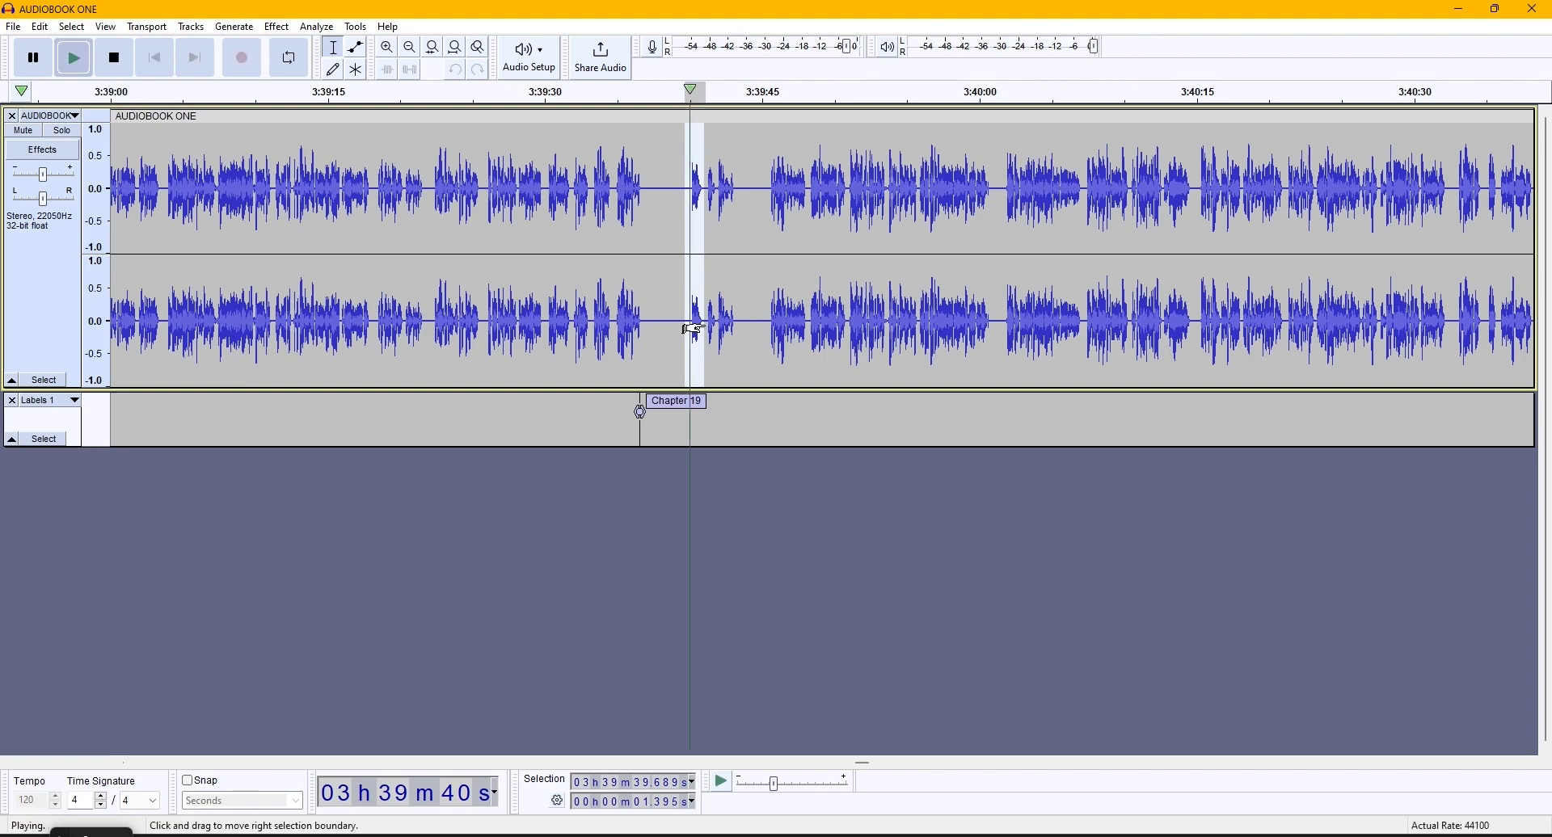
- Inspect the end of the audiobook by selecting the audio from just after the Chapter 34 label to the track's end
scroll(668, 357, "down", 10)
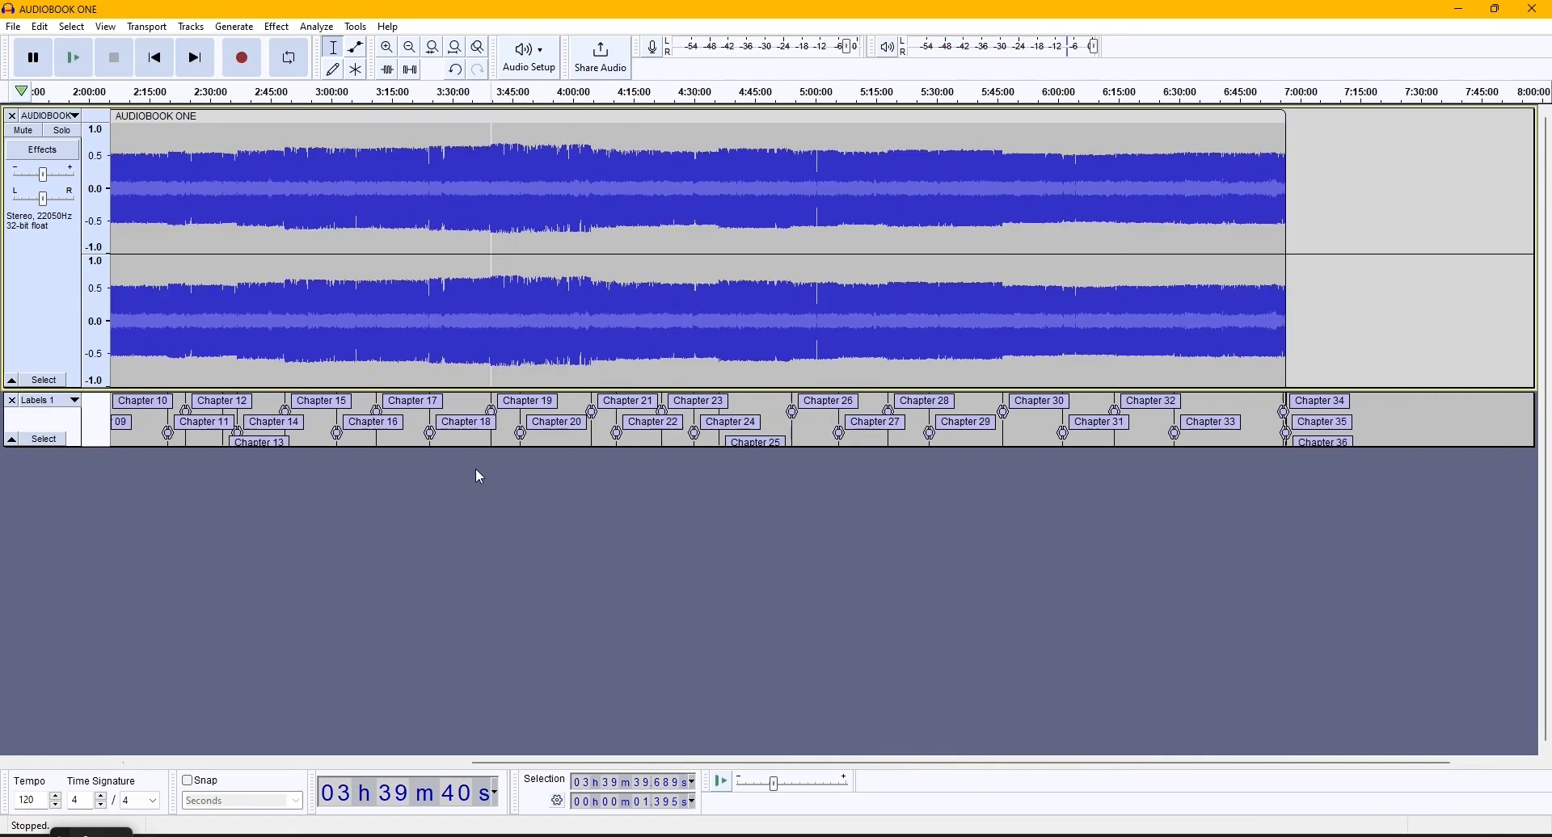
left_click(710, 373)
left_click(705, 370)
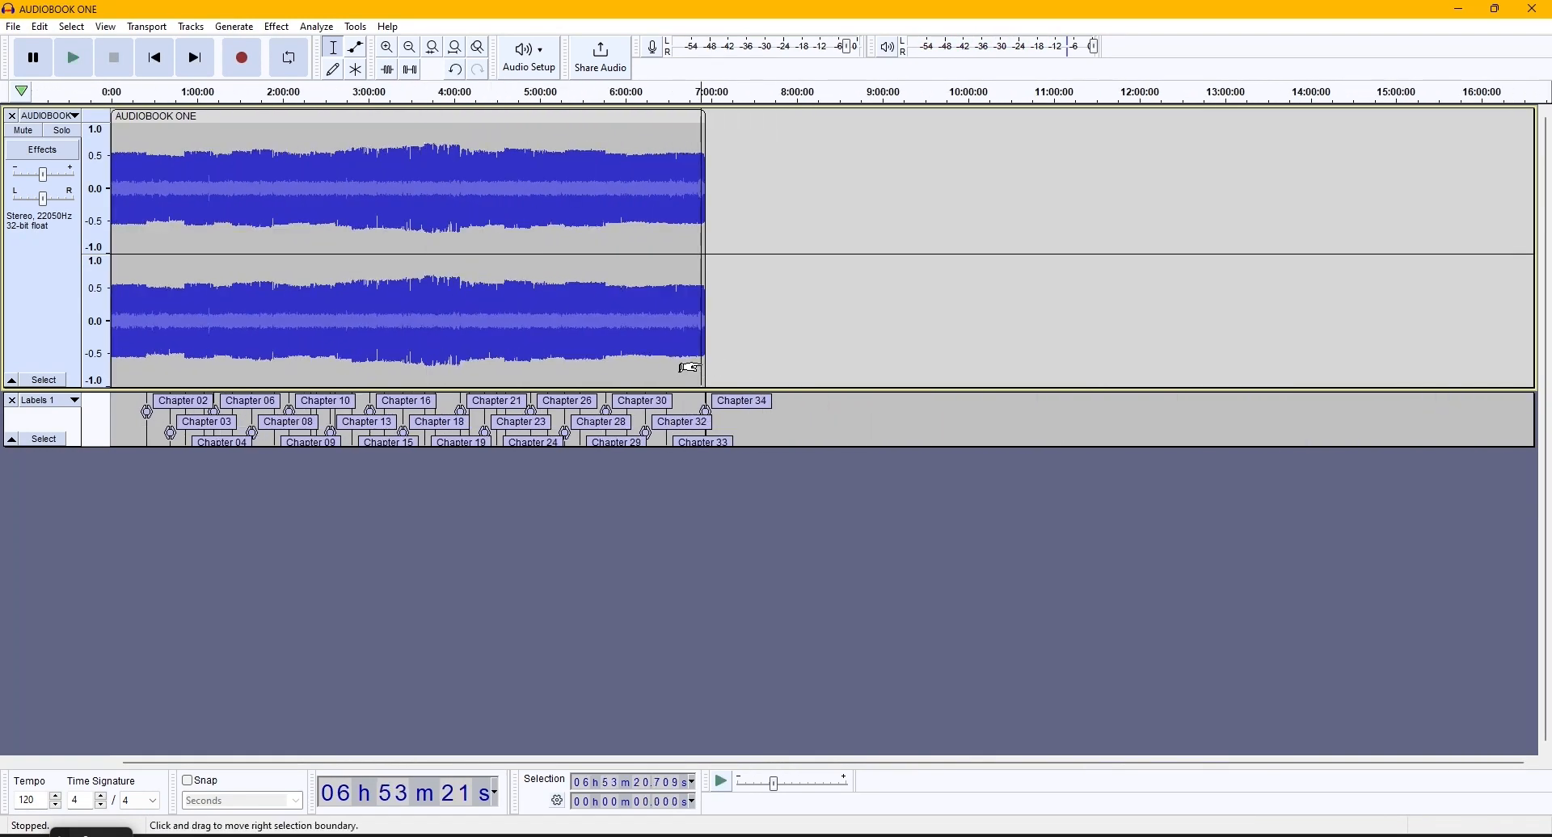
scroll(706, 370, "up", 5)
left_click(701, 339)
scroll(701, 339, "up", 4)
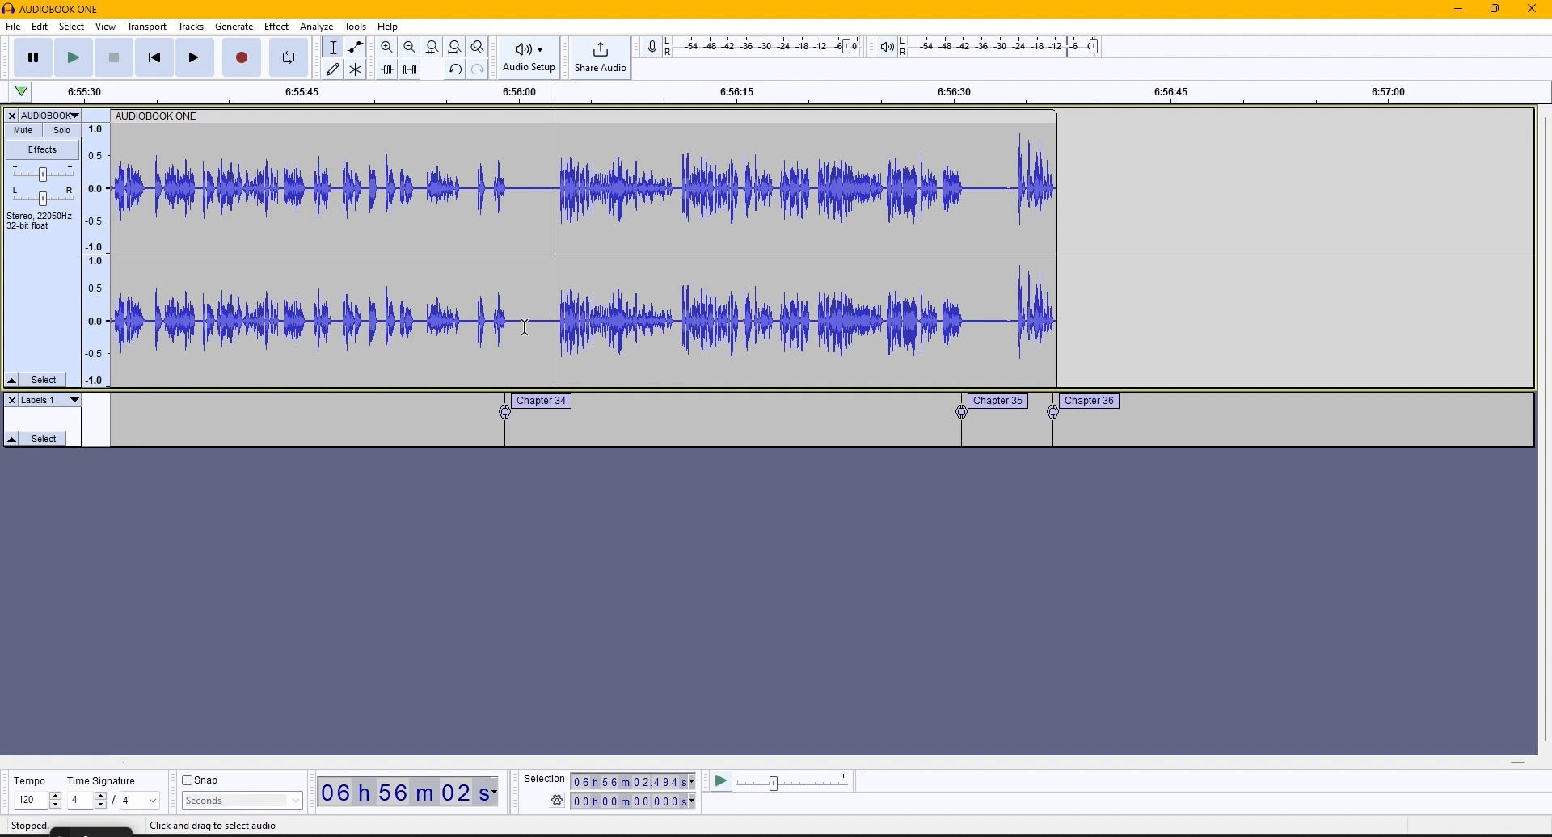
left_click_drag(526, 327, 1057, 323)
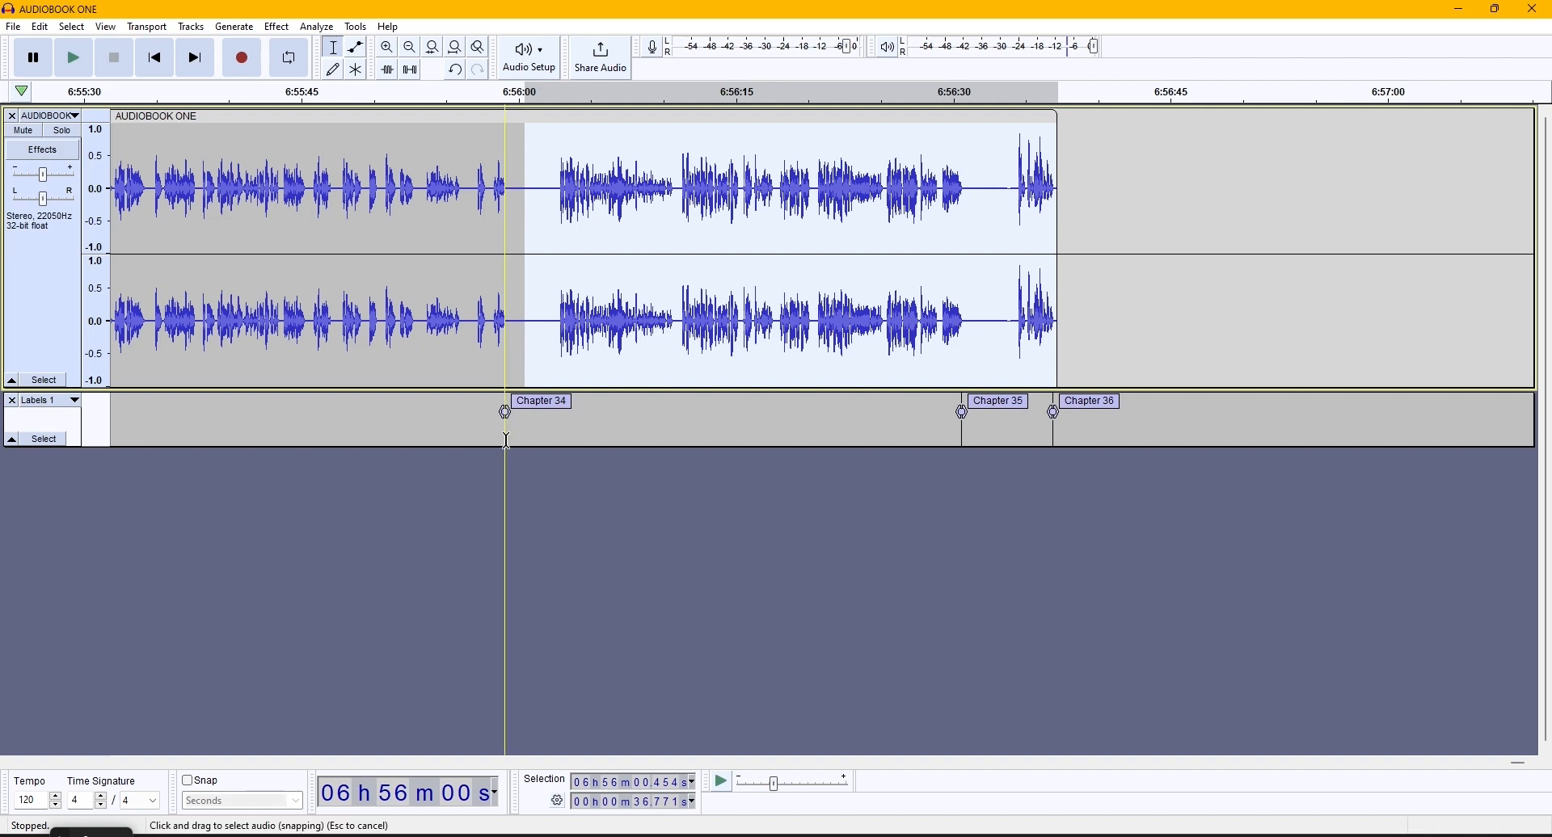
- Delete the Chapter 34, Chapter 35 and Chapter 36 labels at the end of the audiobook
left_click(507, 440)
left_click(540, 404)
right_click(540, 408)
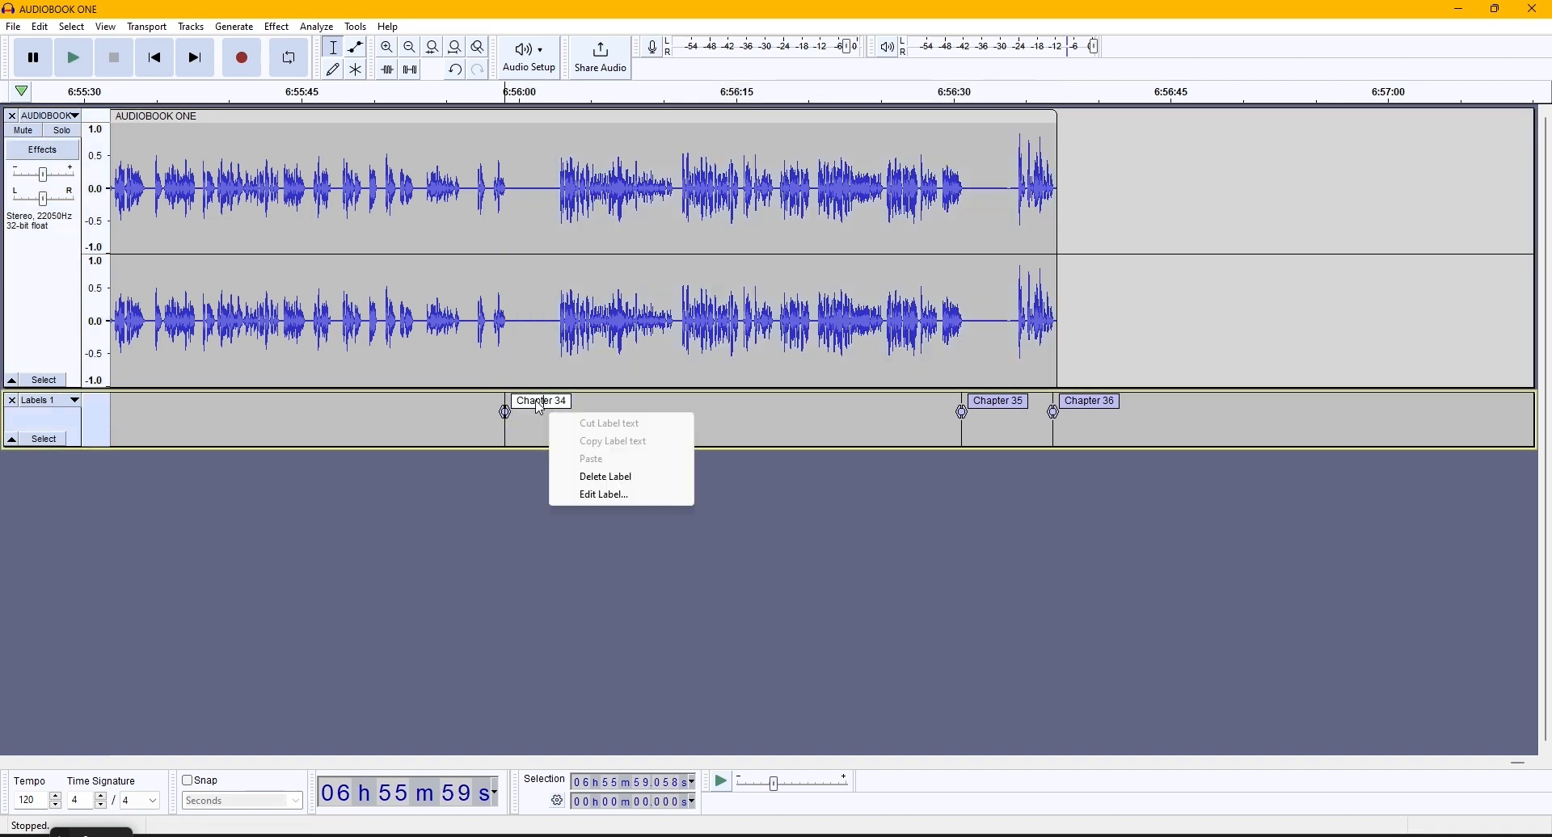
left_click(608, 477)
left_click(1001, 402)
right_click(1004, 407)
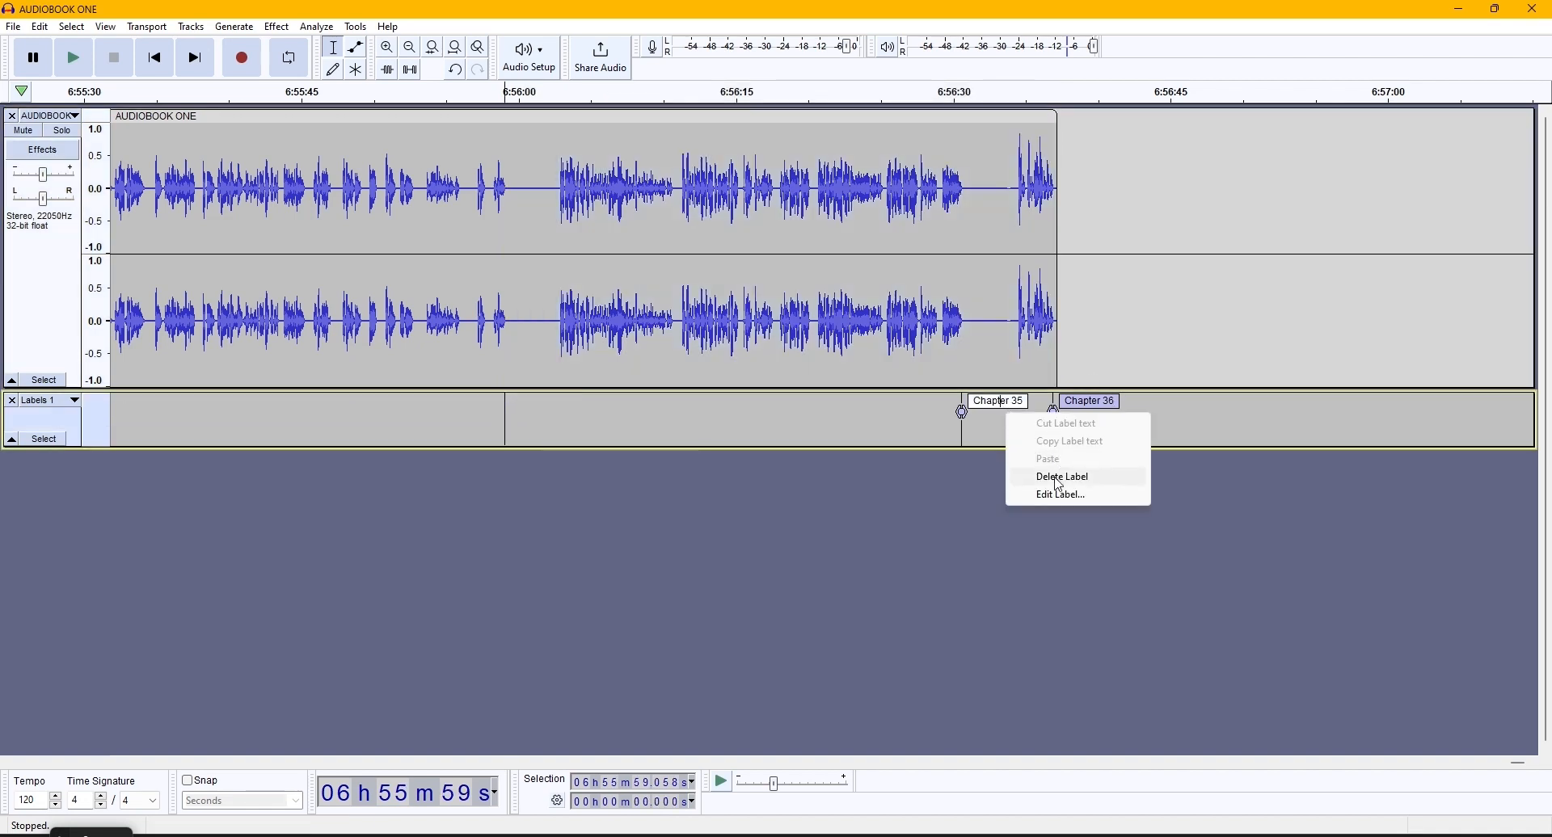
left_click(1060, 476)
left_click(1069, 403)
right_click(1078, 409)
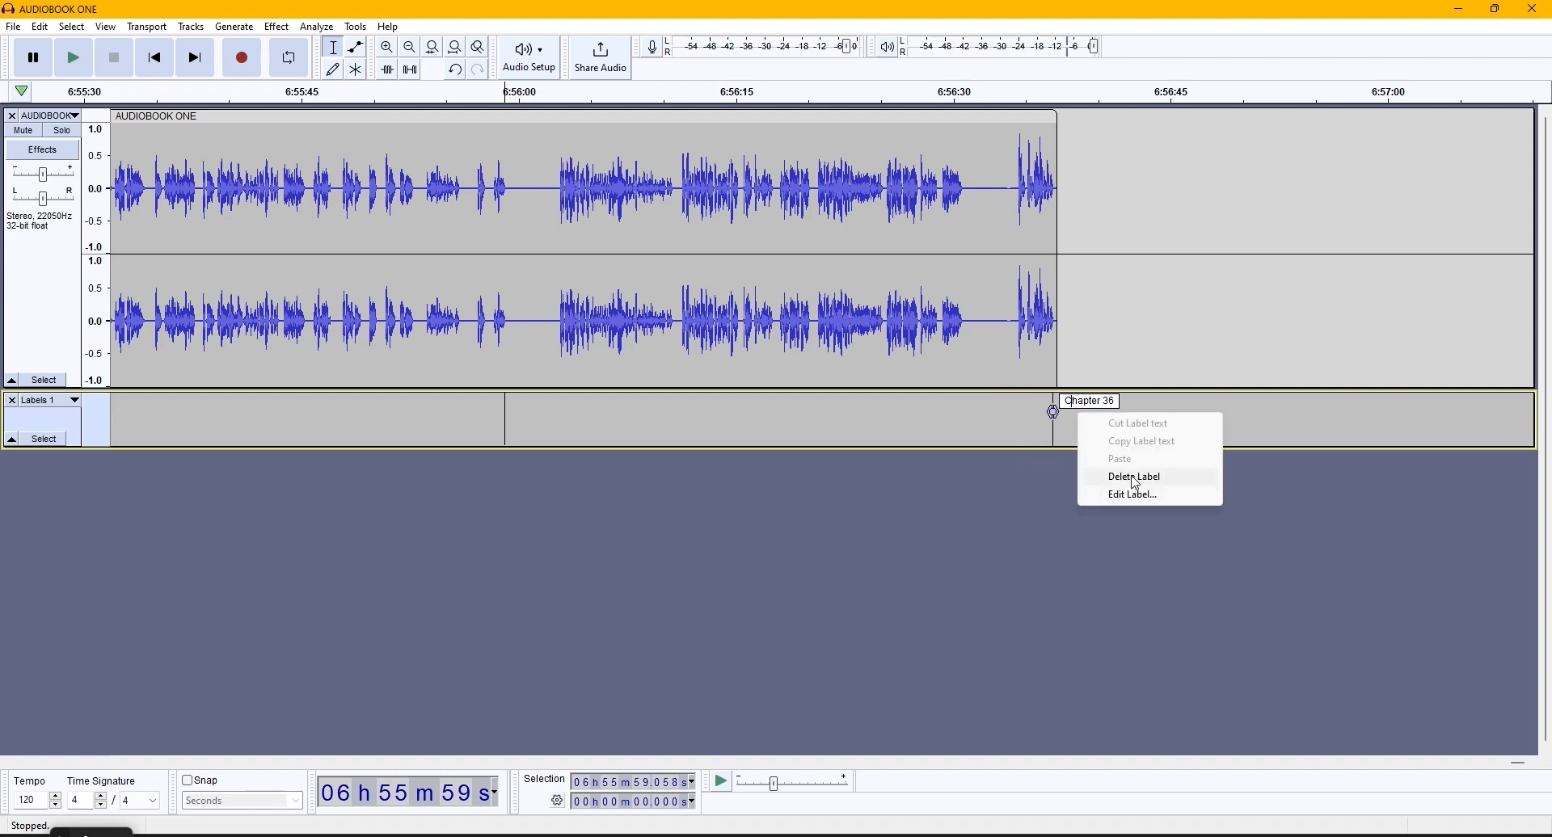
left_click(1135, 478)
- Return to the beginning of the audiobook and examine the waveform of its first minute
scroll(710, 485, "down", 5)
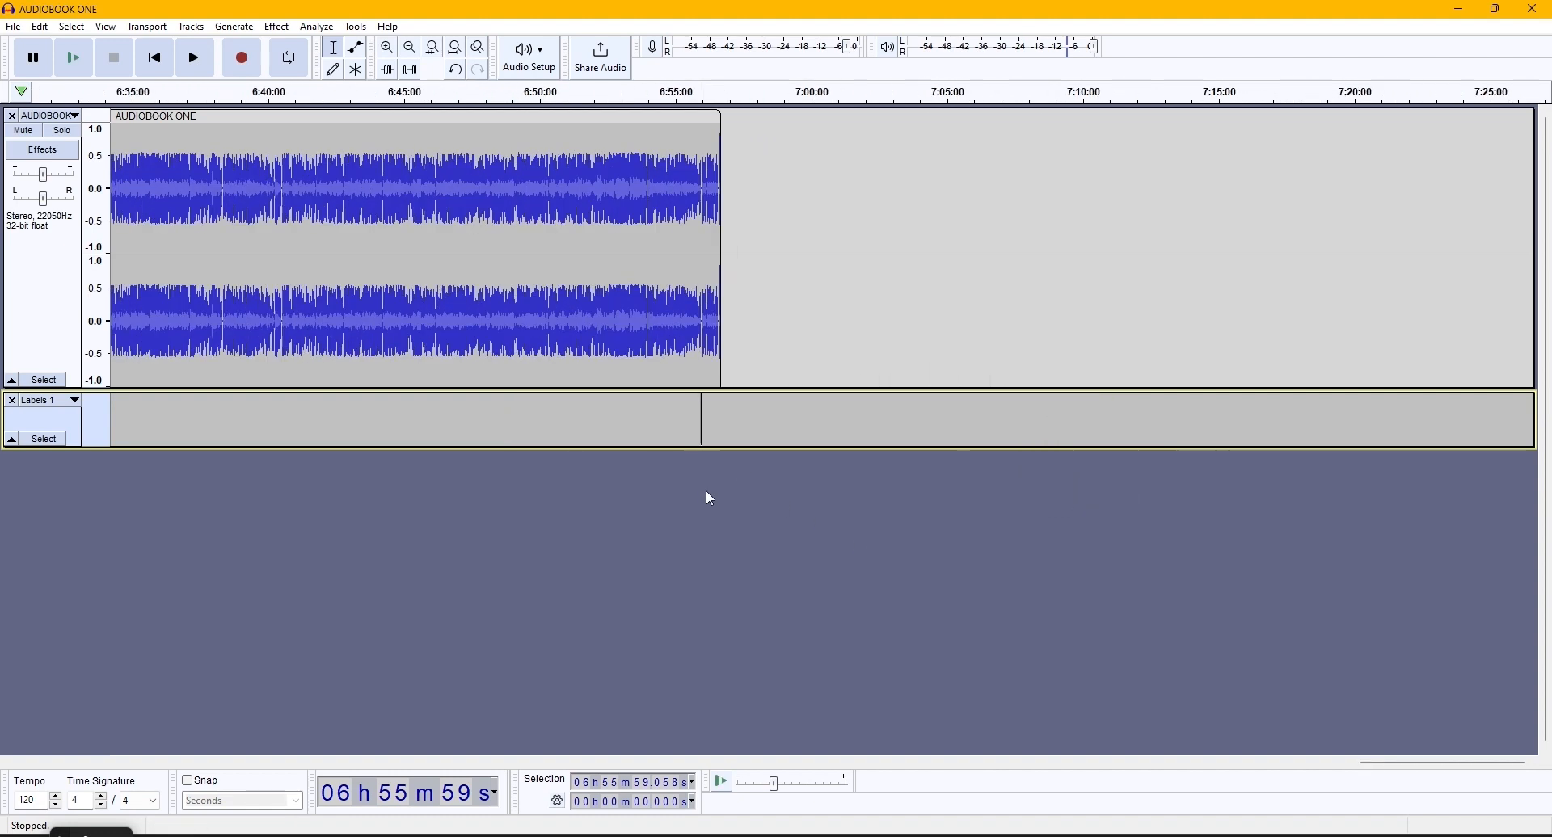
scroll(707, 493, "down", 5)
left_click(121, 368)
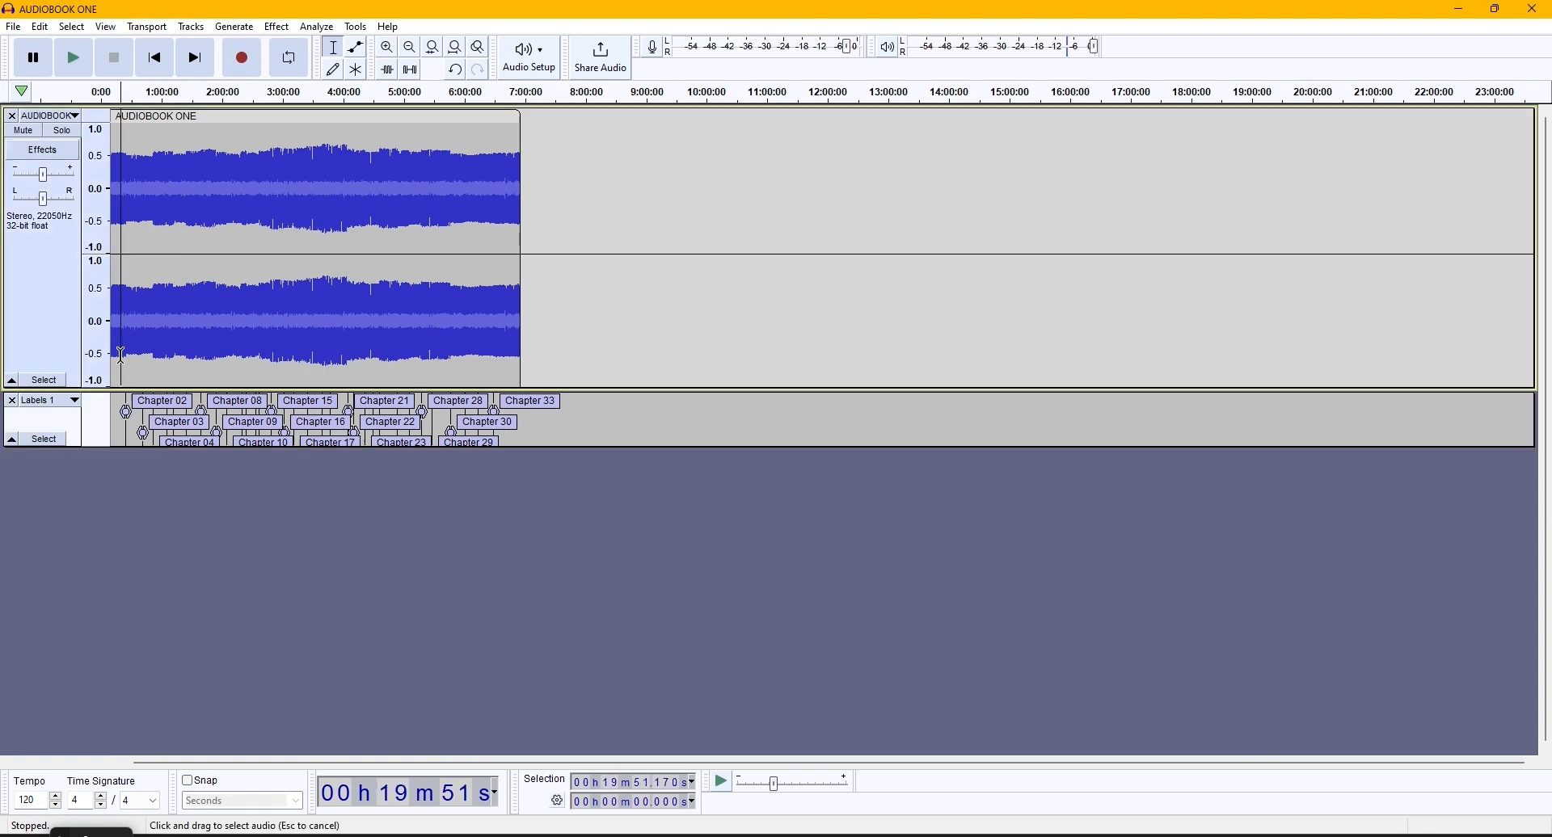
key("Home")
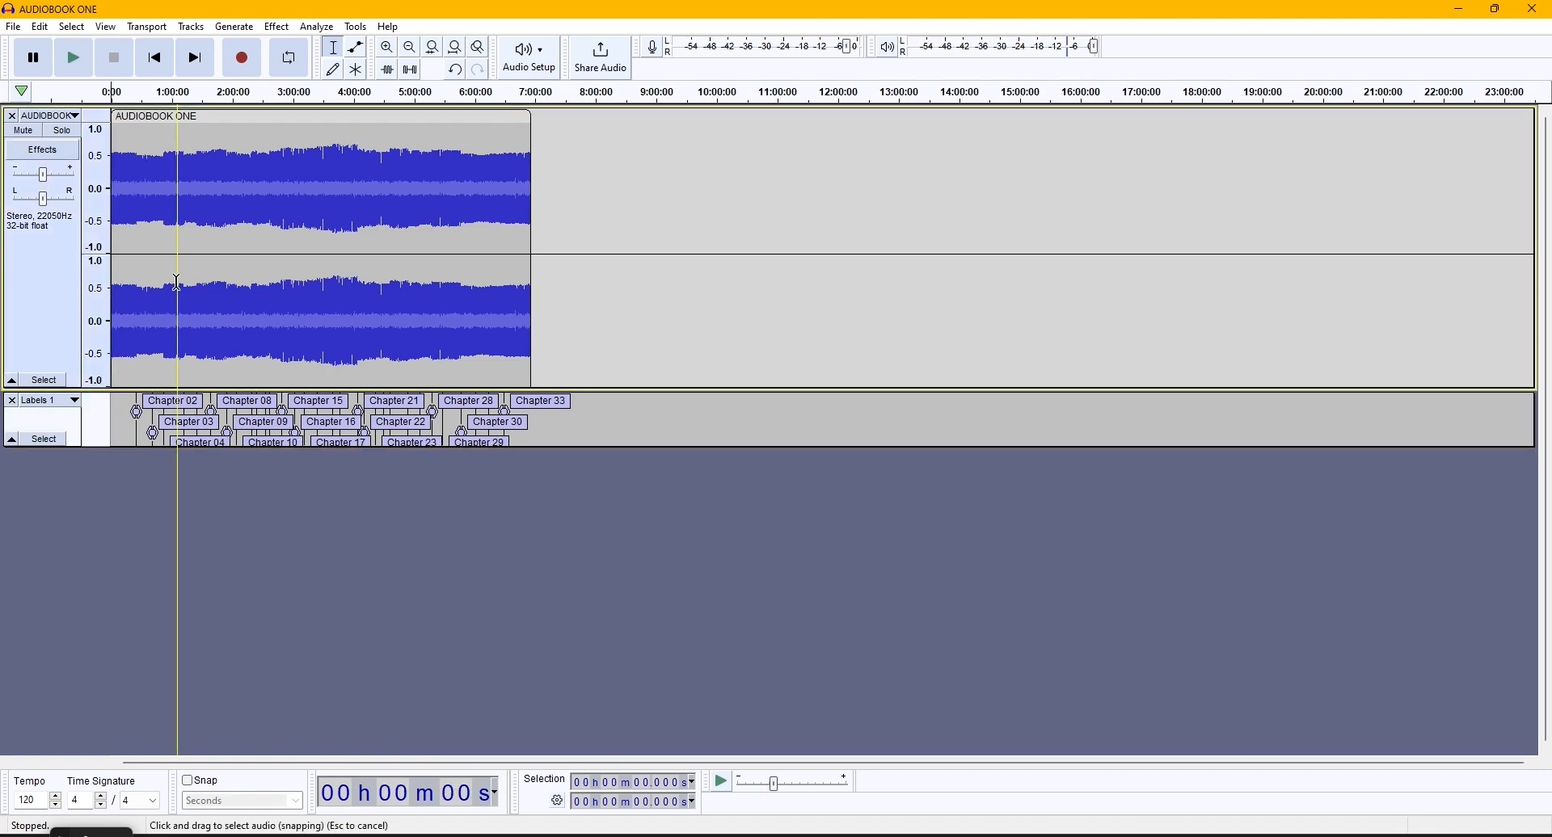
left_click(388, 49)
left_click(388, 49)
left_click(388, 49)
left_click(388, 49)
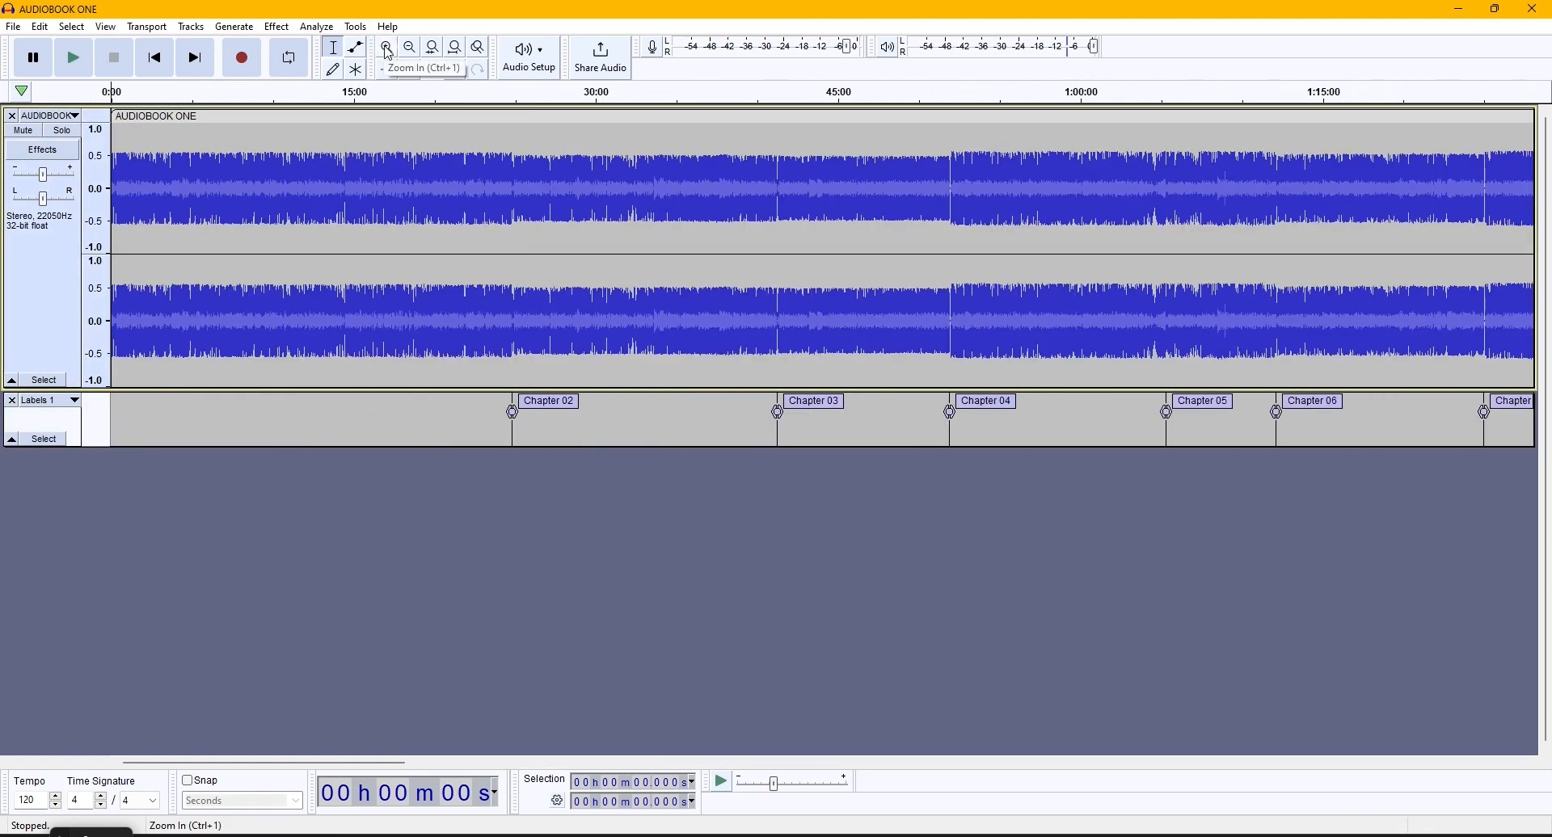
left_click(388, 49)
left_click(388, 48)
left_click(388, 49)
left_click(388, 48)
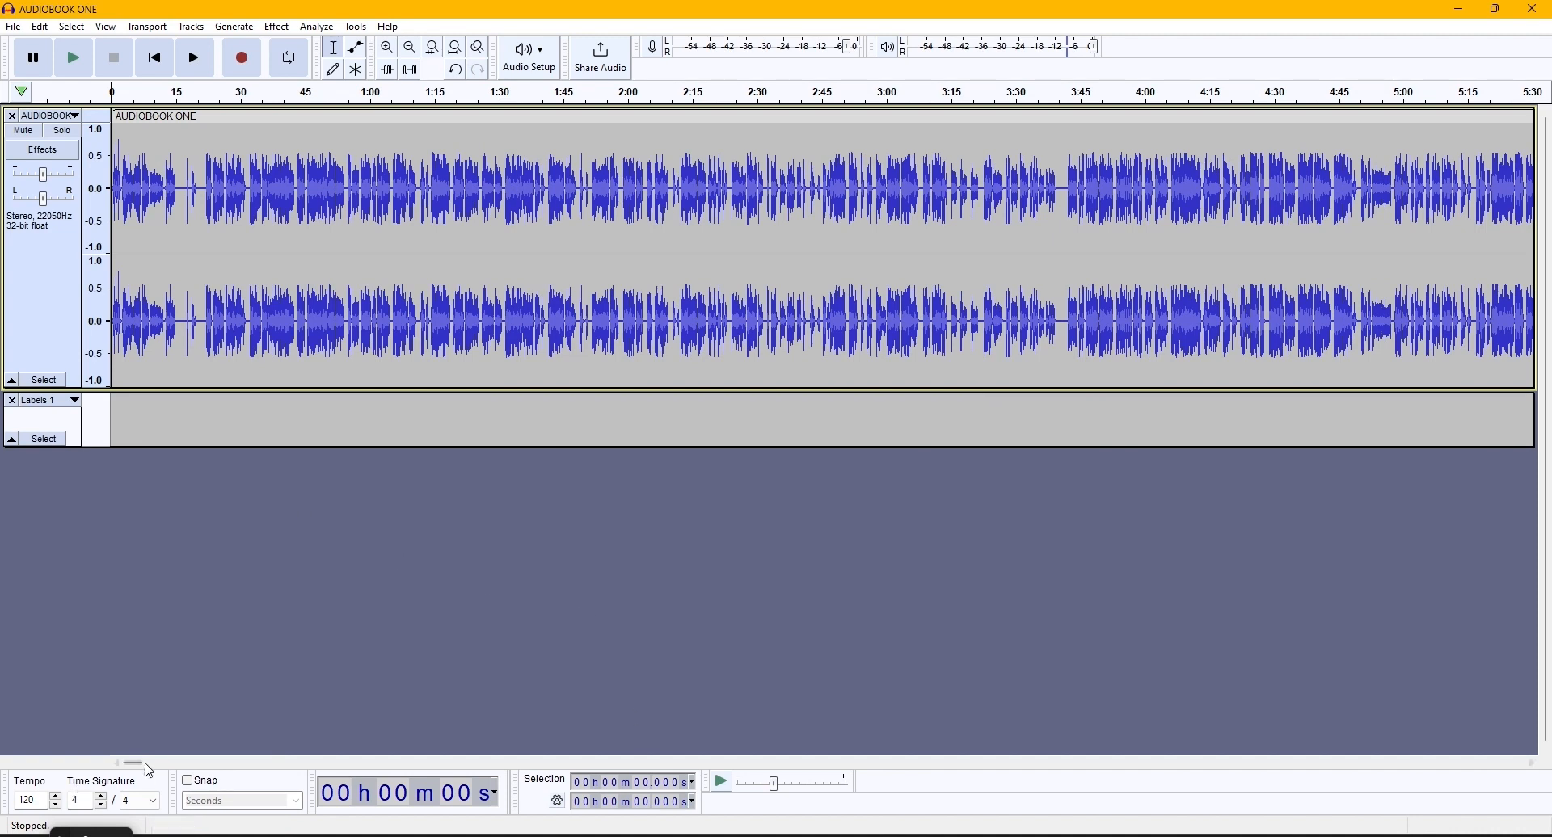
scroll(180, 364, "up", 2)
scroll(178, 279, "up", 1)
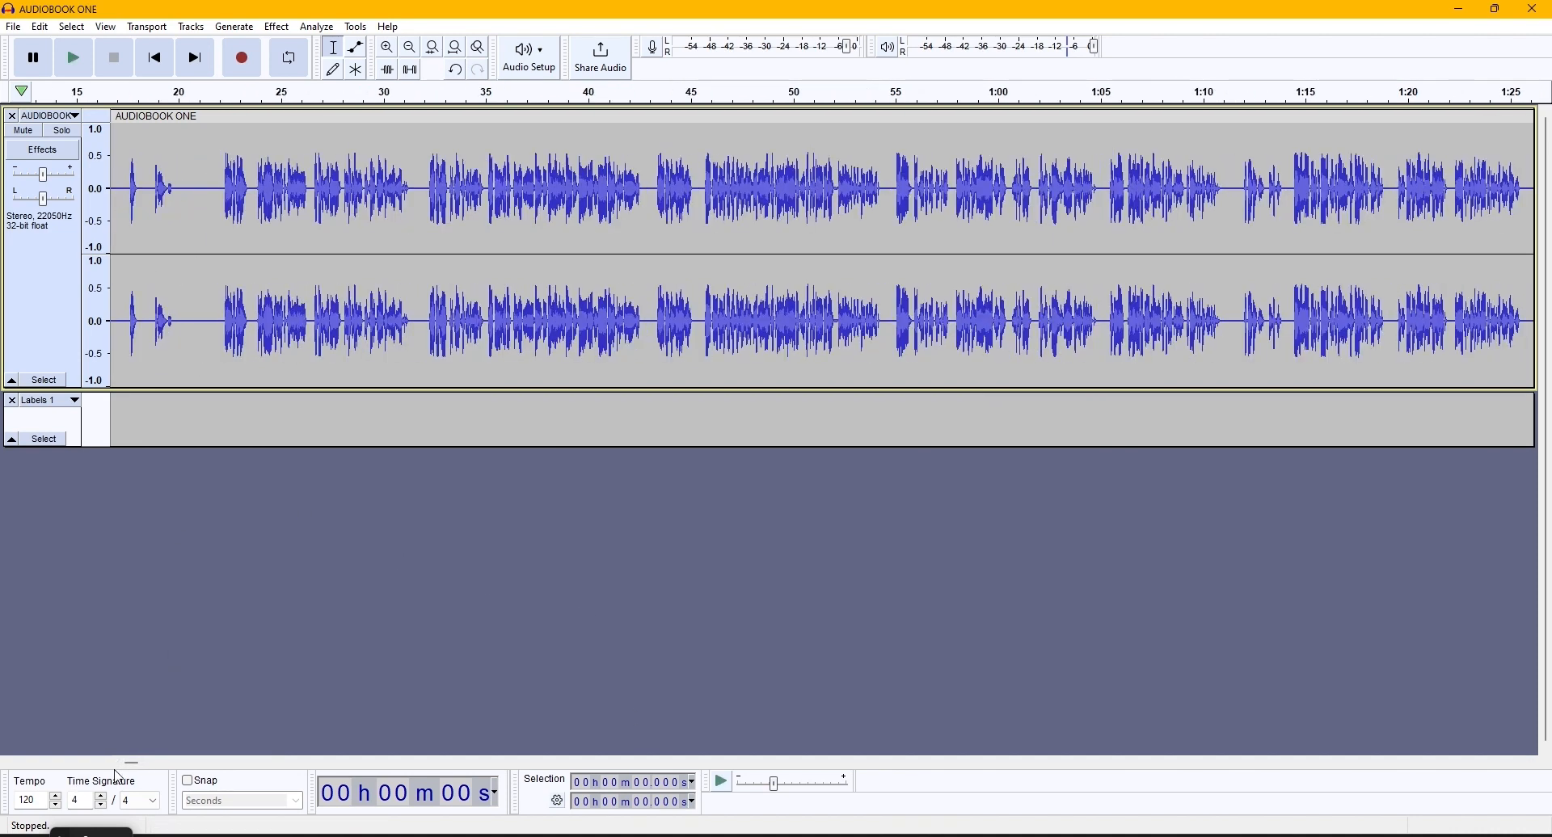
left_click_drag(131, 763, 122, 763)
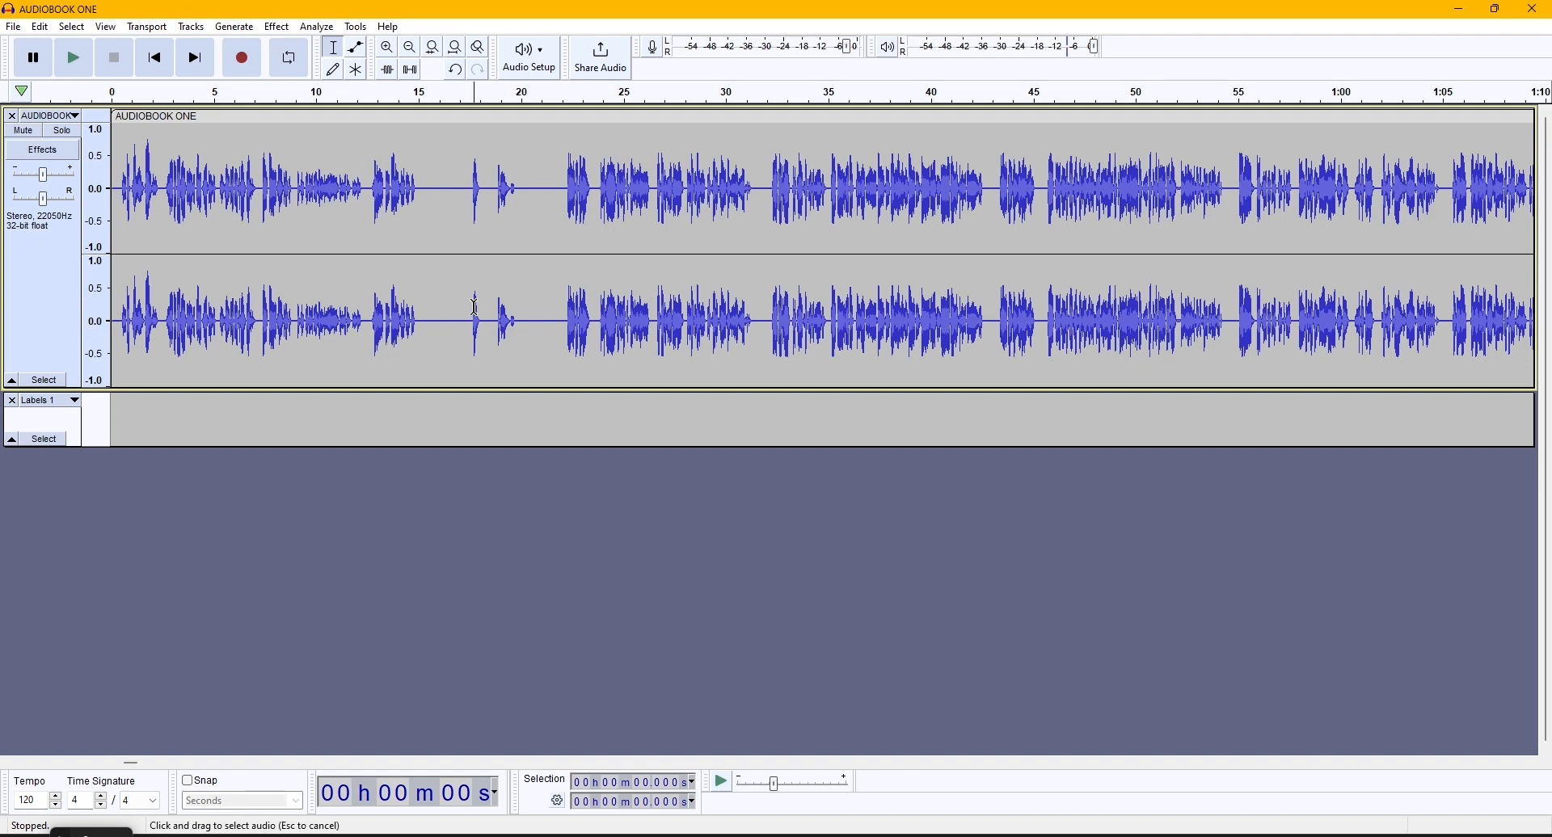
- Try deleting the spoken introduction from the track's start to about 15 s, and undo the deletion
left_click_drag(477, 311, 116, 260)
left_click(419, 283)
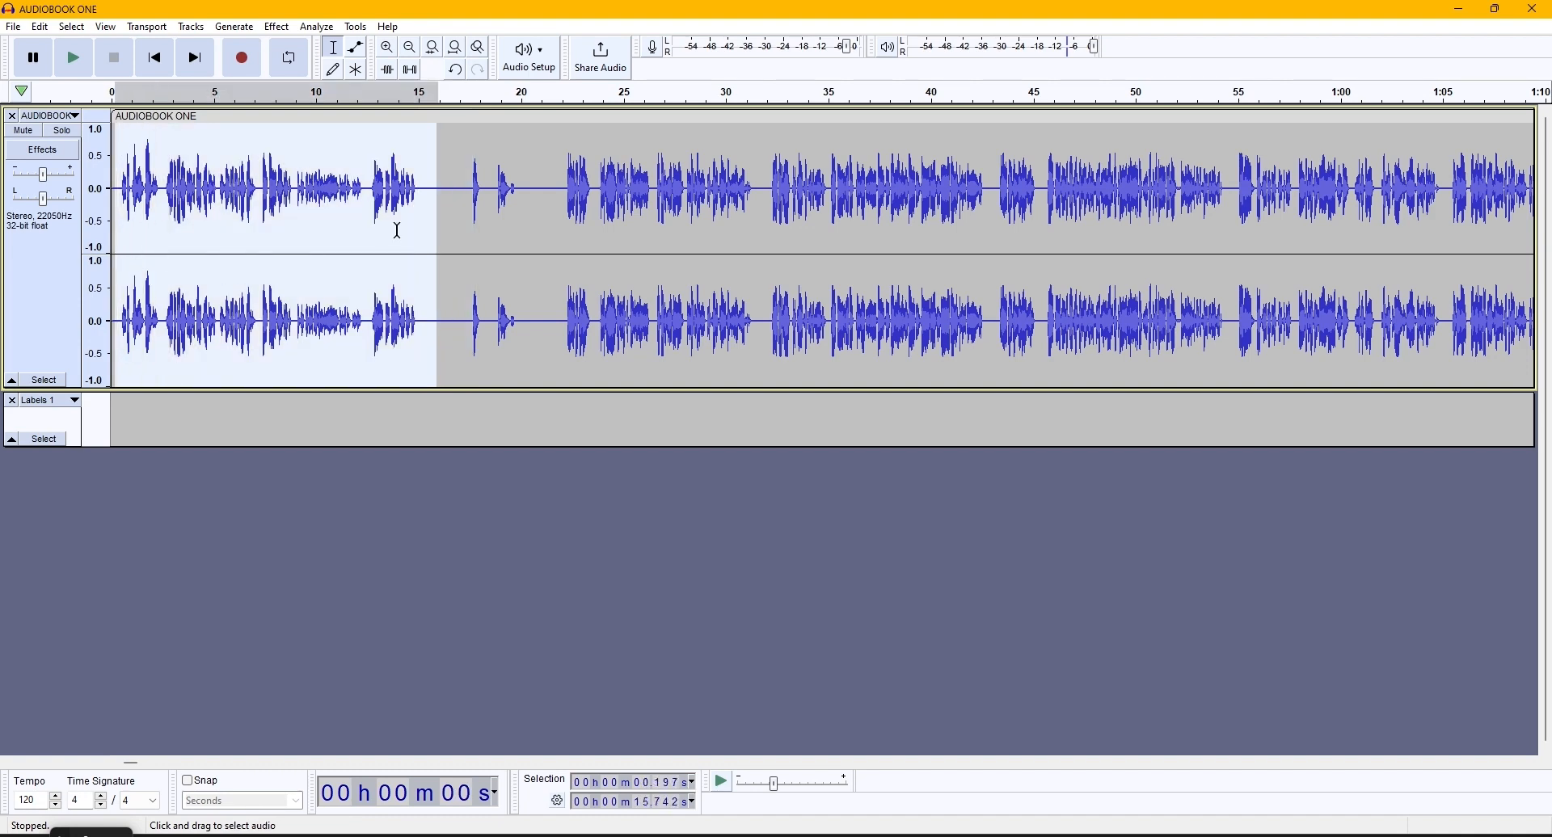
left_click_drag(422, 223, 112, 234)
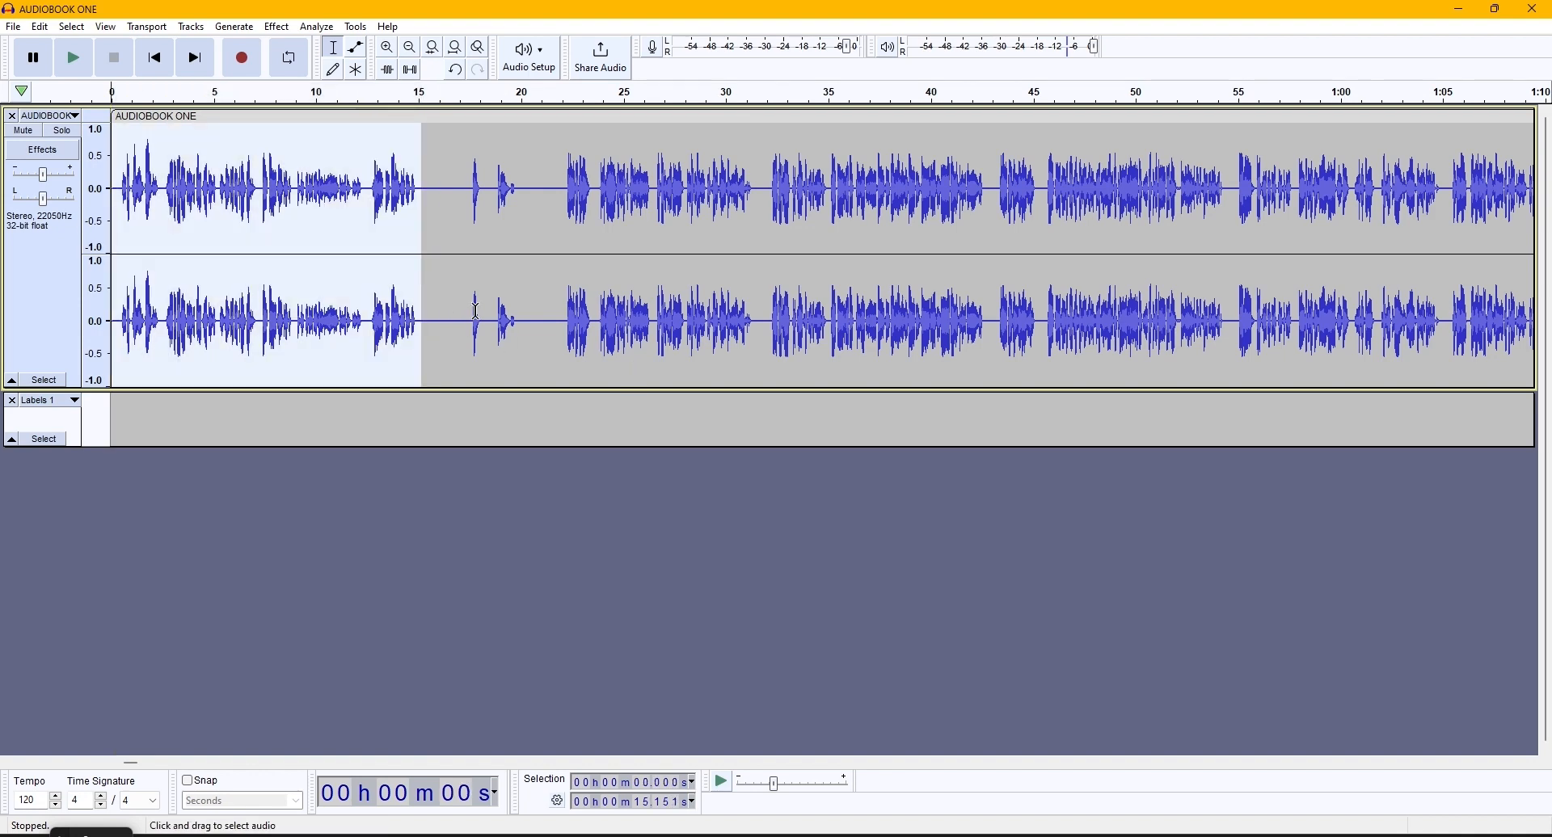
key("Delete")
key("ctrl+z")
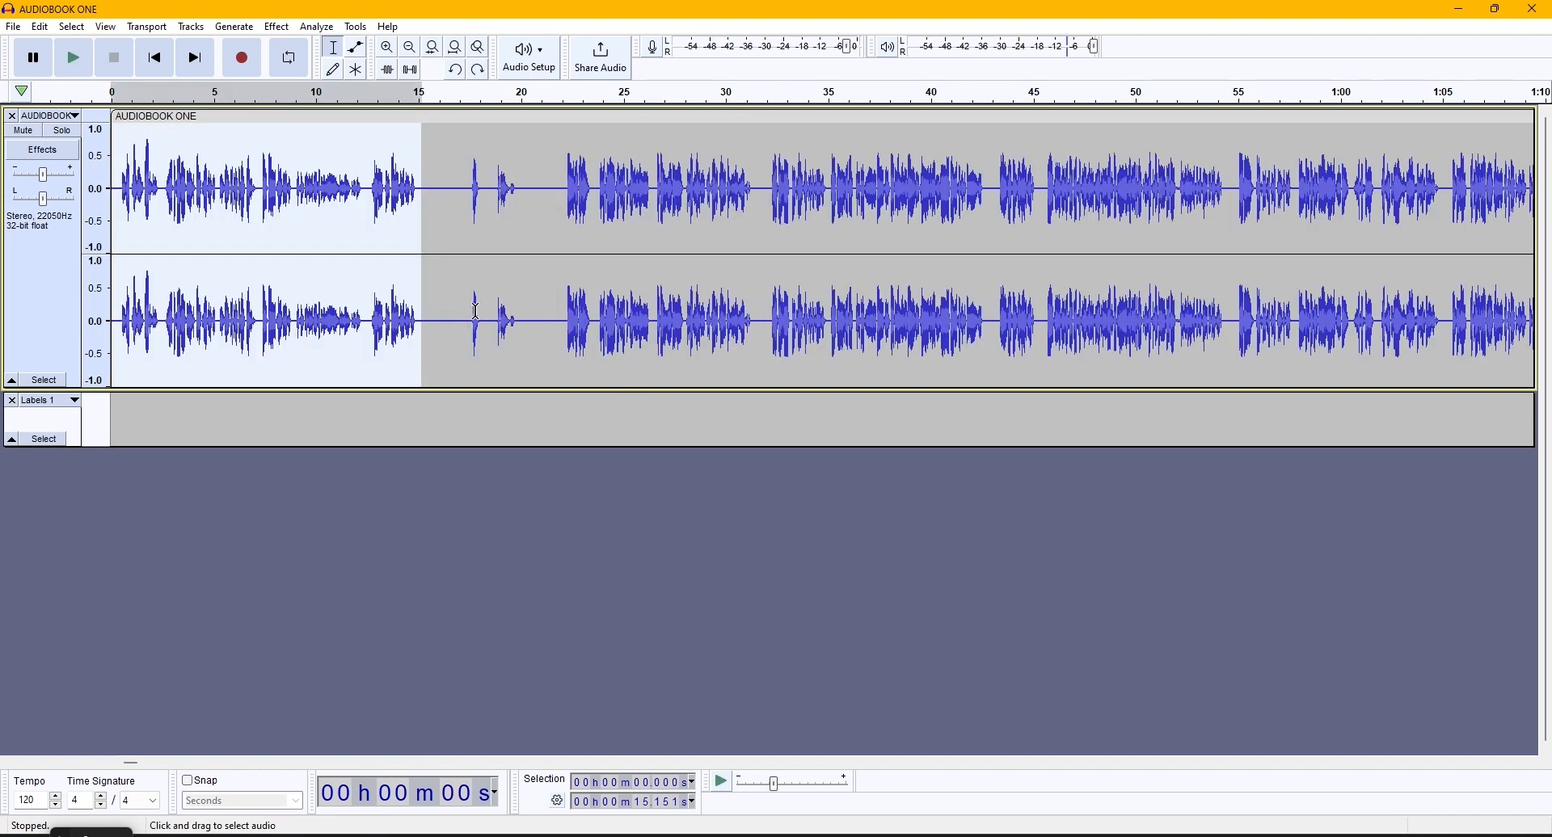
- Add a label named Chapter 01 at about 0.4 s, just before the speech begins at the start of the audiobook
left_click(427, 407)
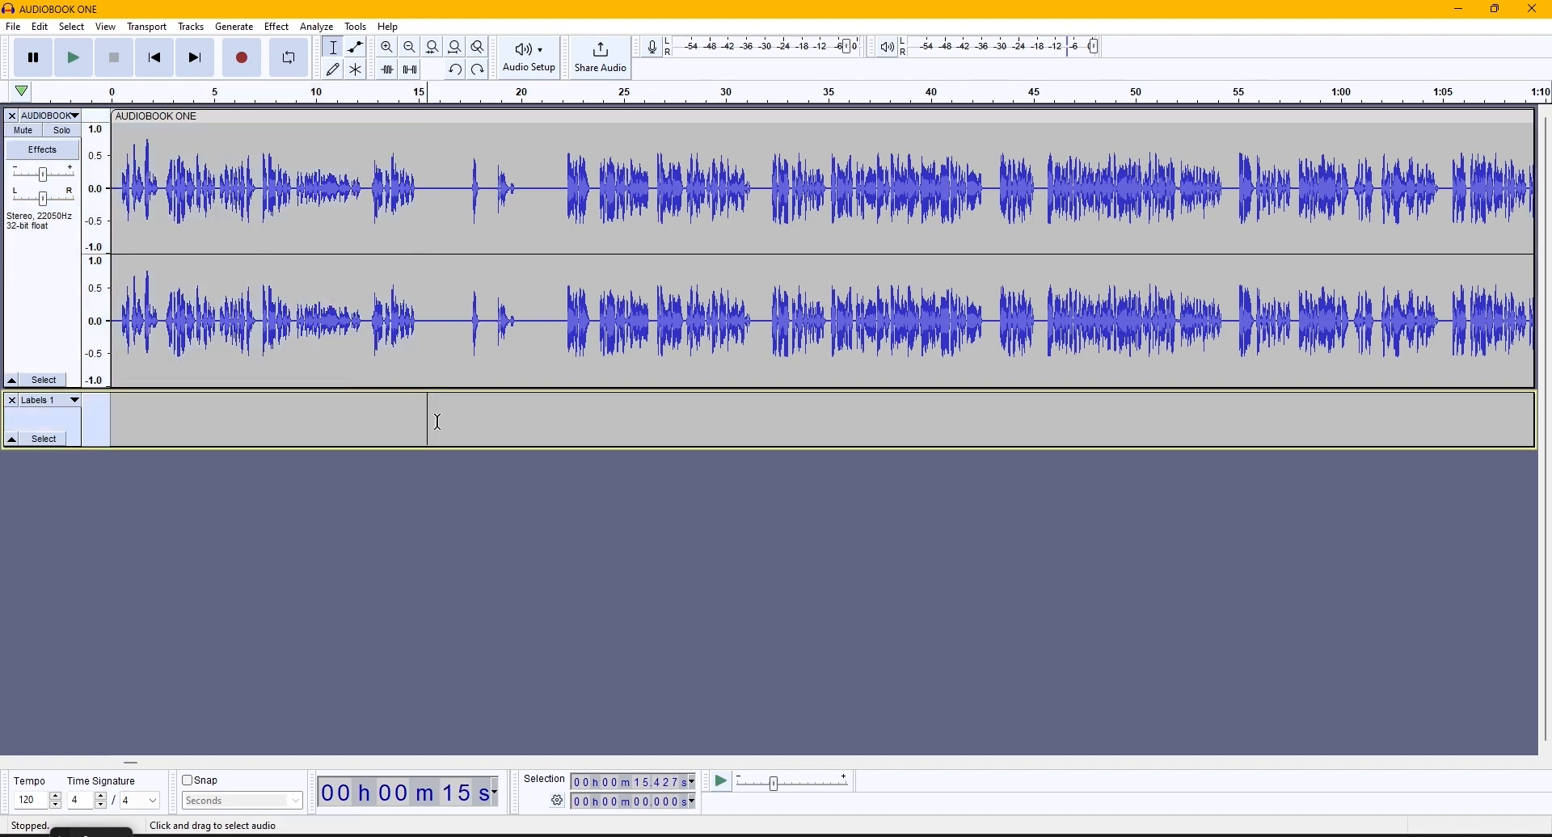
mouse_move(429, 283)
left_mouse_down()
mouse_move(347, 283)
mouse_move(459, 283)
left_mouse_up()
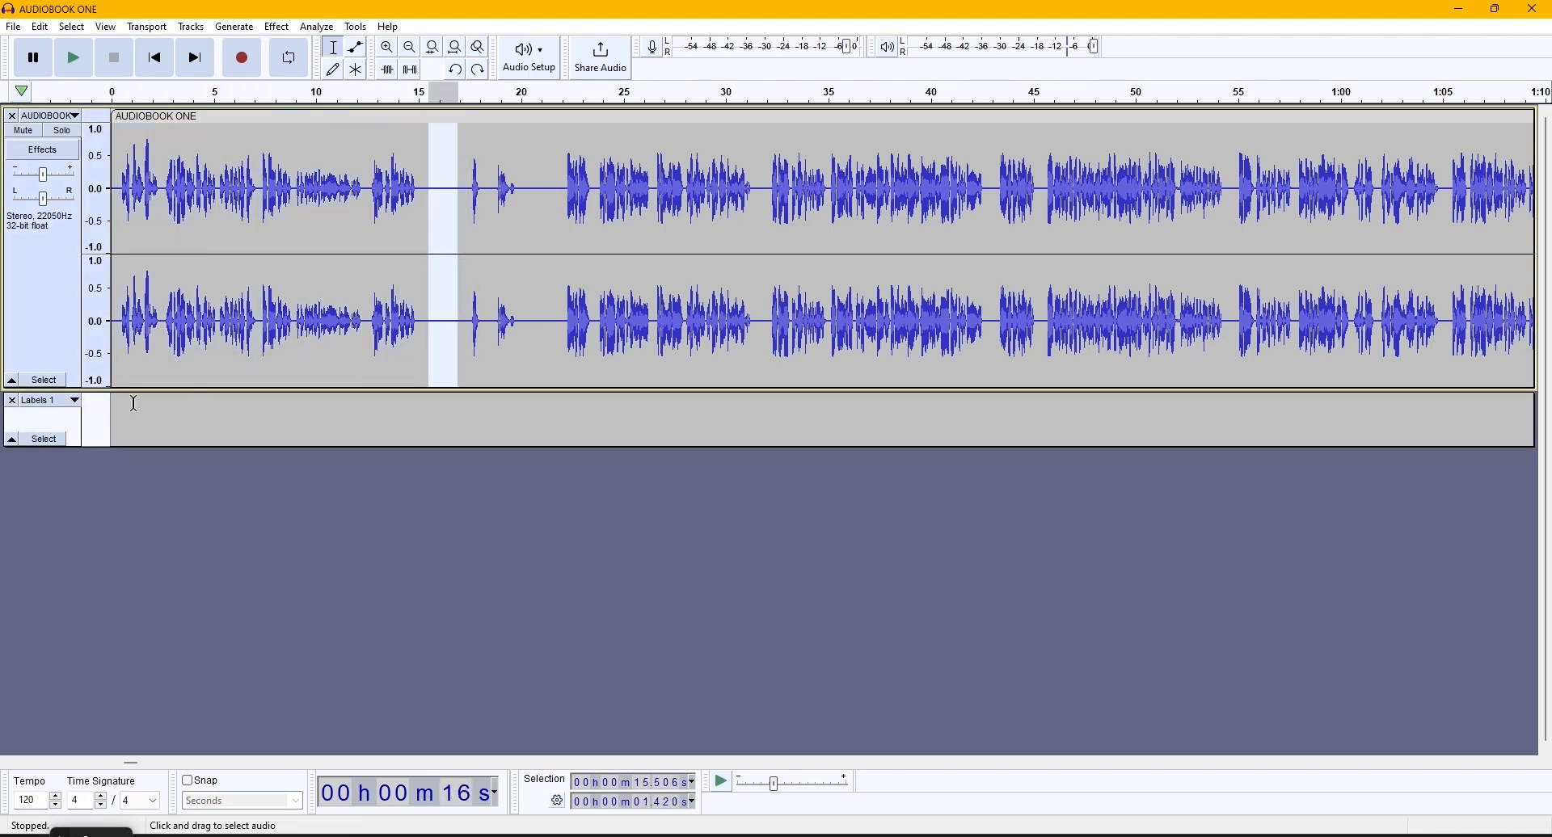
left_click(120, 404)
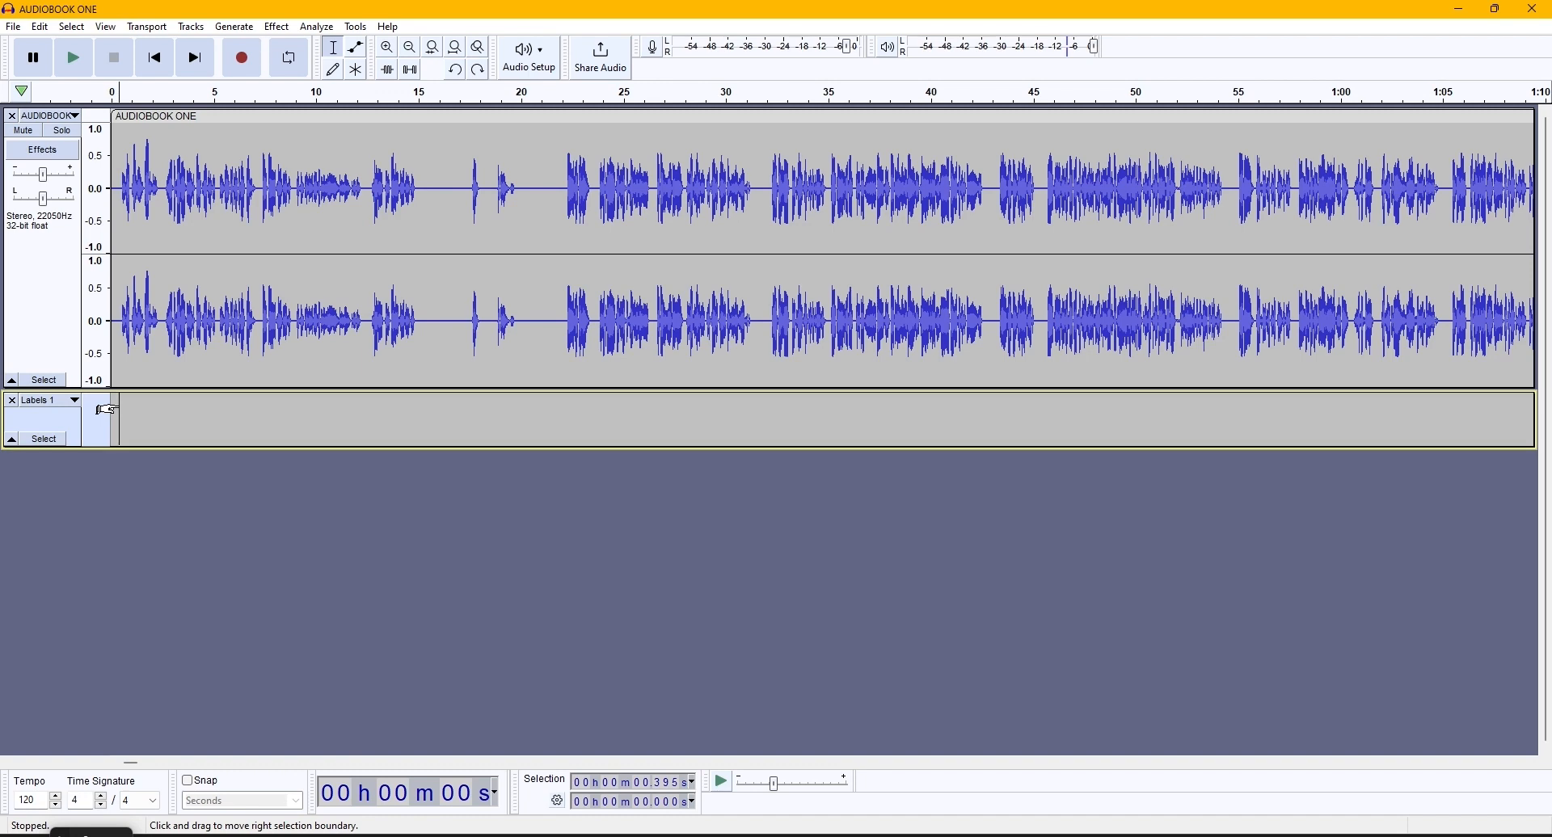
key("ctrl+b")
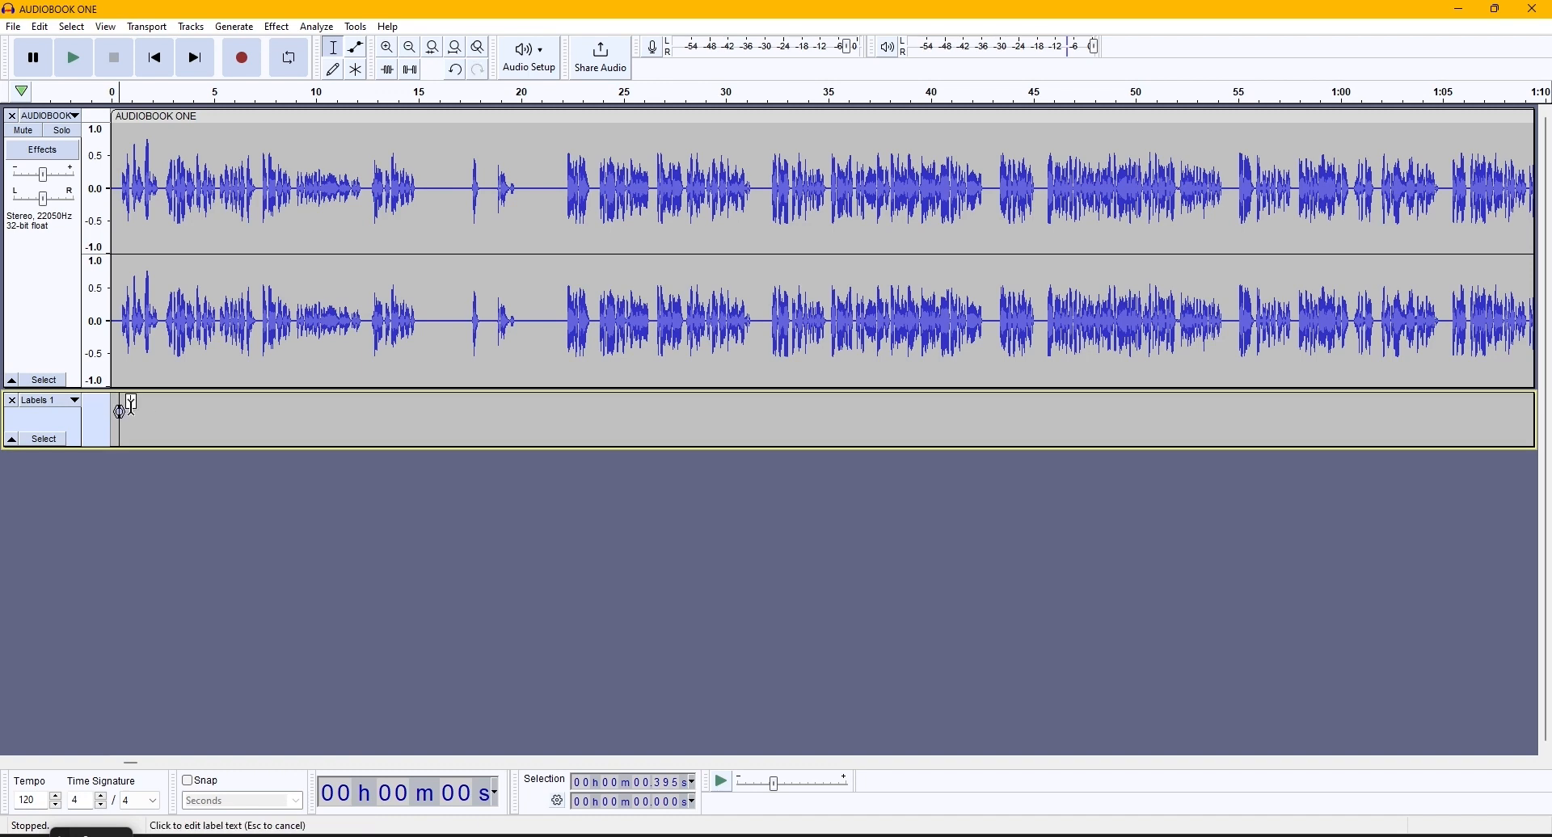
type("Chapter 01")
key("Return")
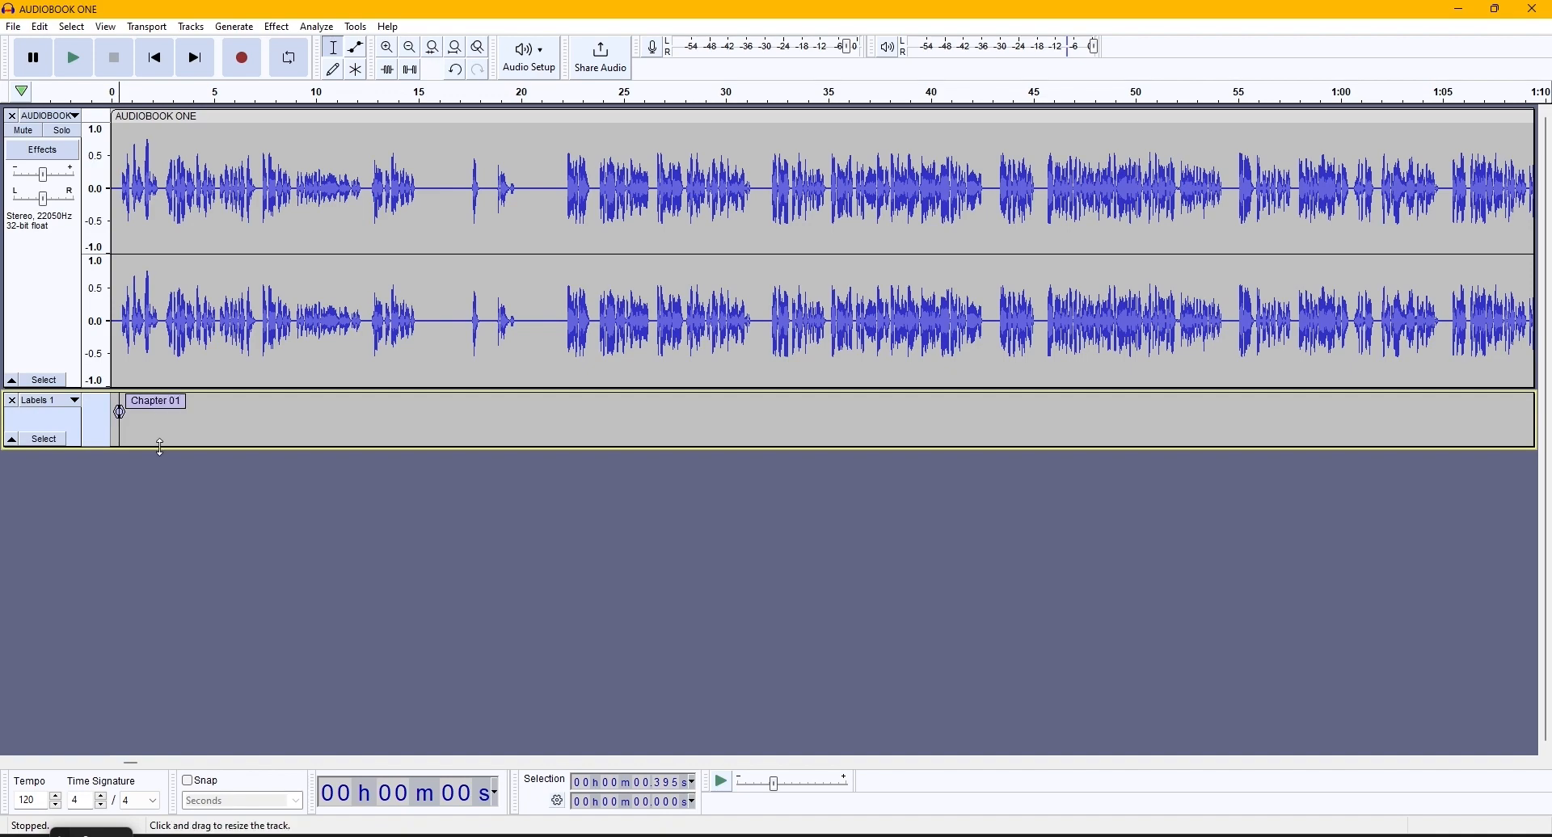
- Start an audio export of the labelled audiobook and open the list of available file formats
scroll(312, 442, "down", 6)
scroll(499, 422, "down", 2)
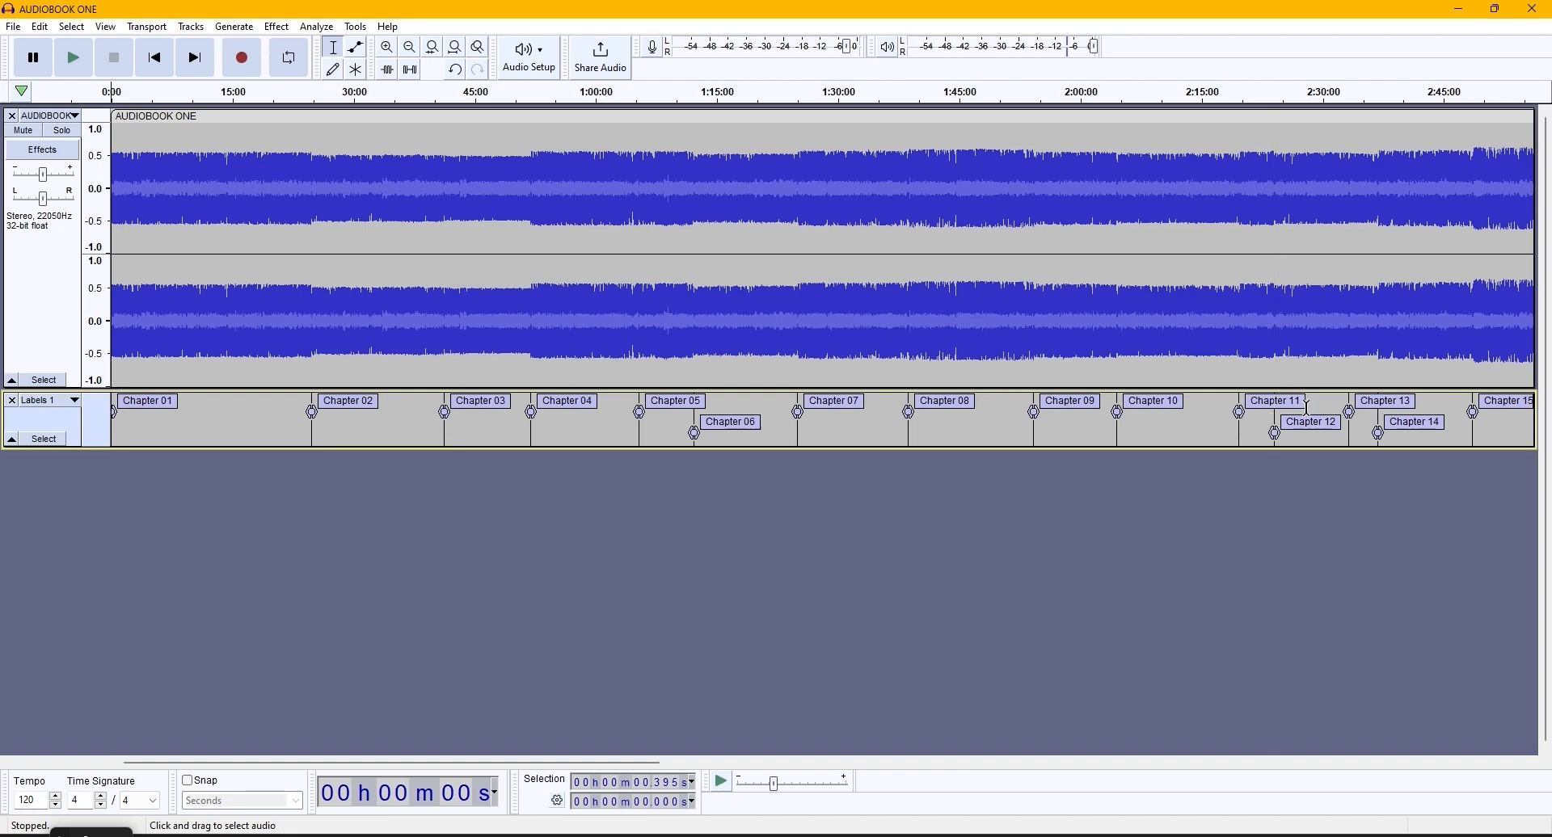
left_click(14, 26)
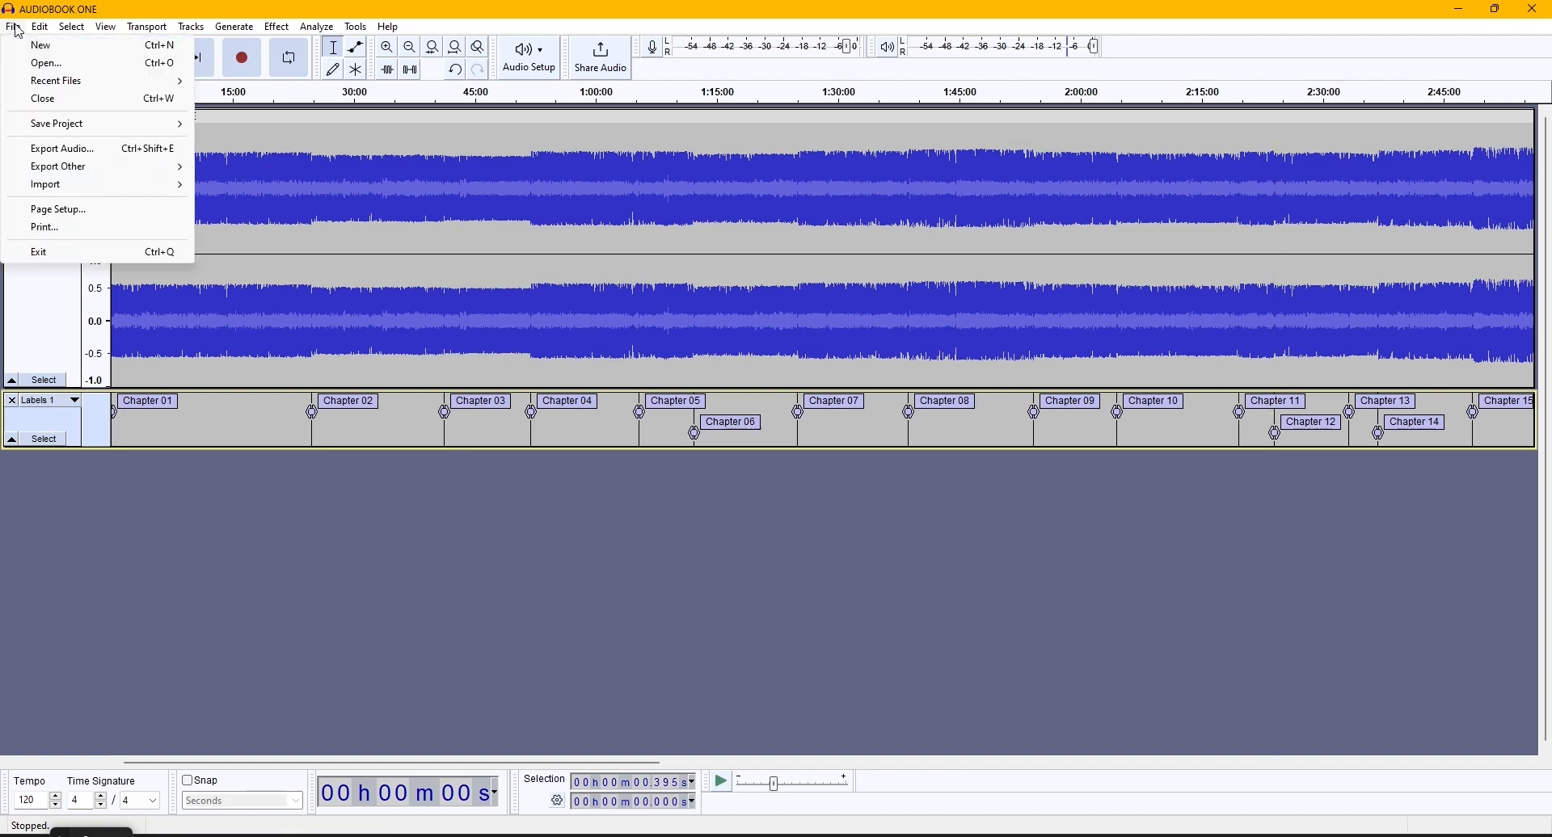
left_click(50, 150)
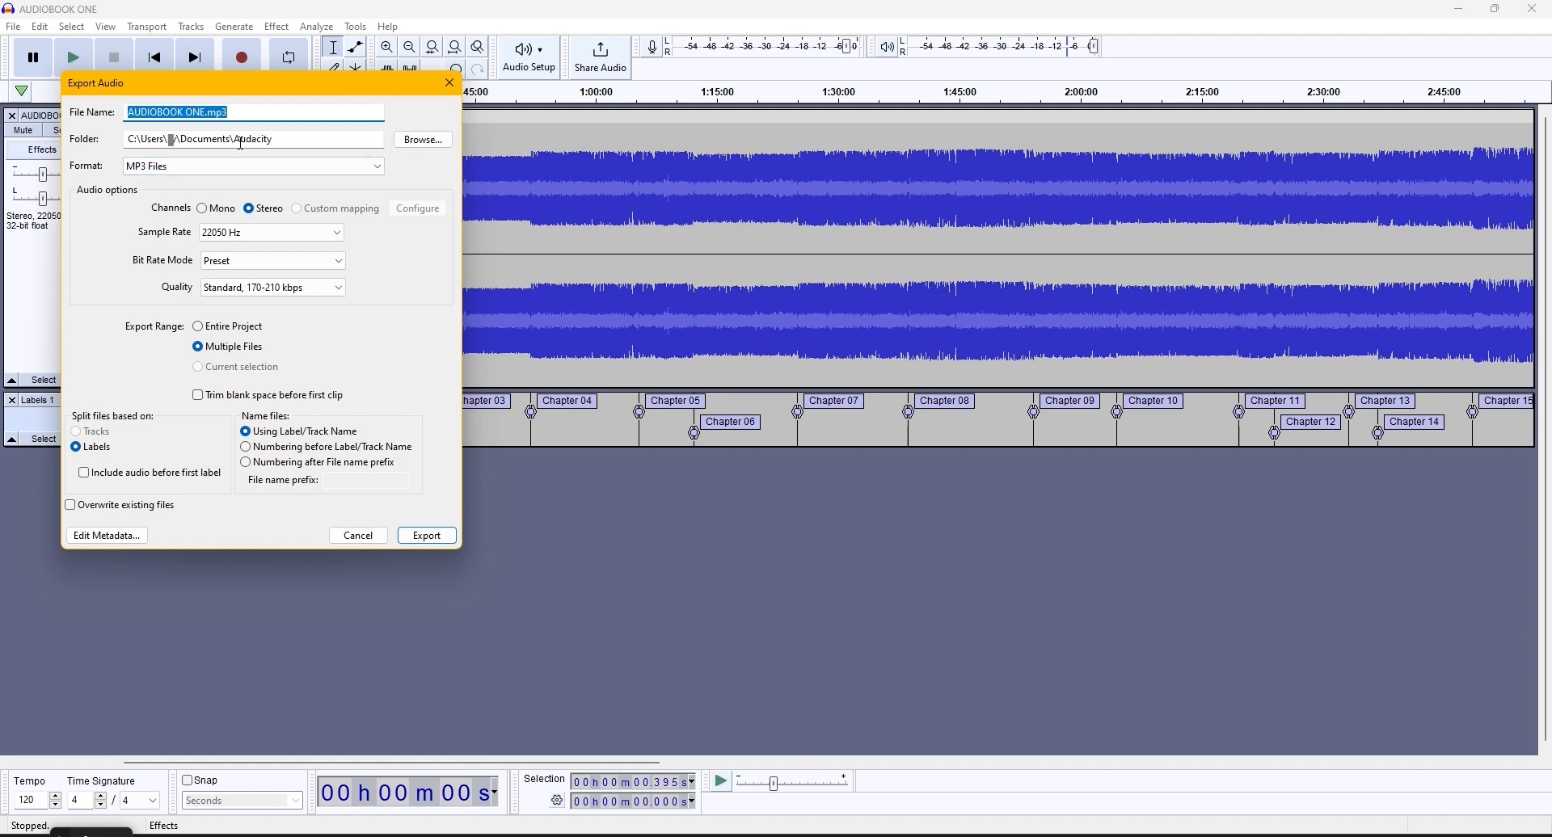
left_click(295, 166)
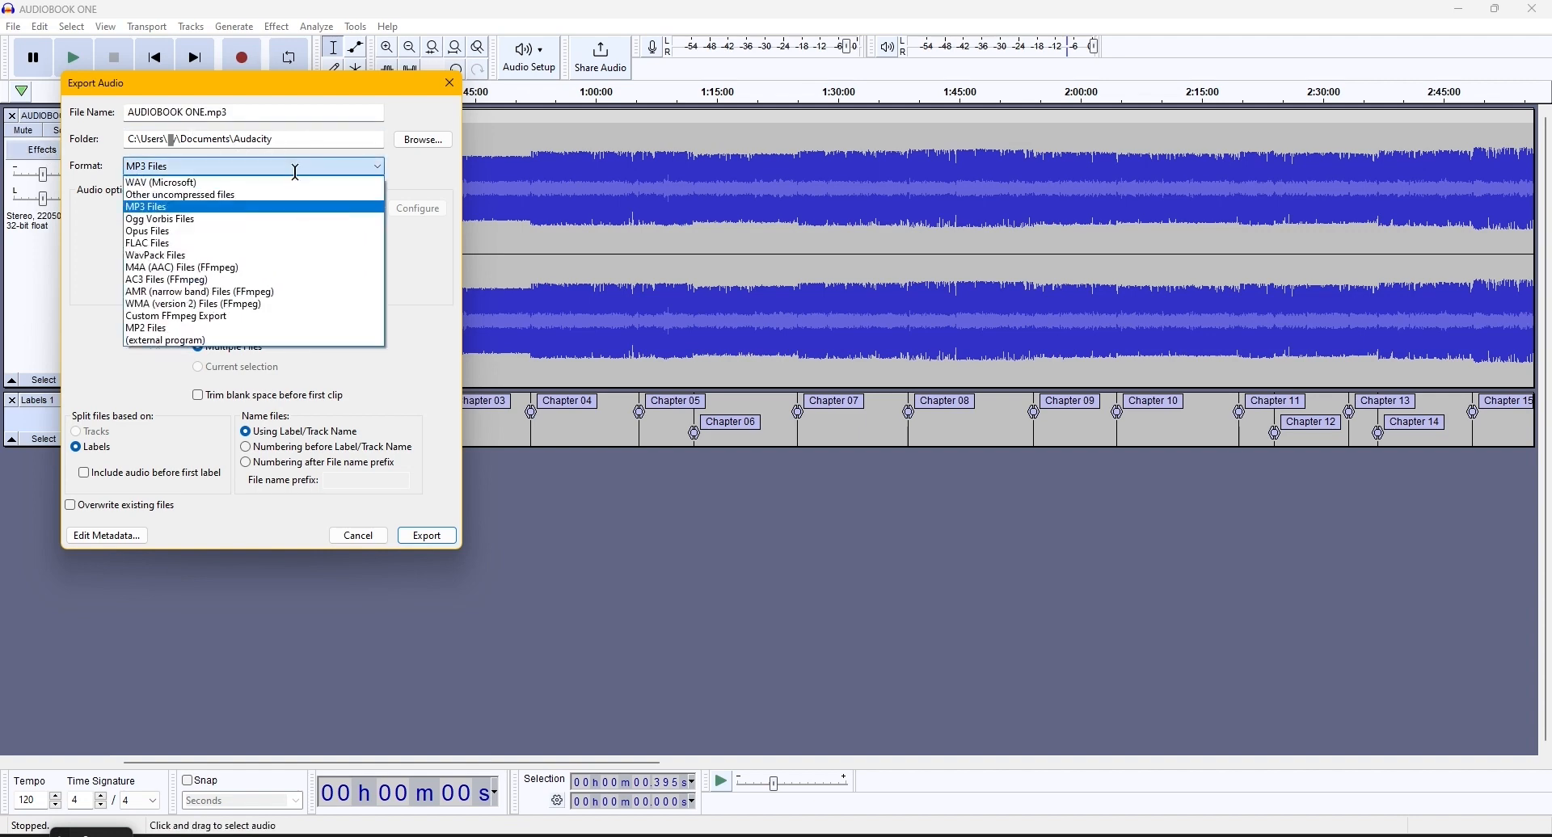
left_click(294, 170)
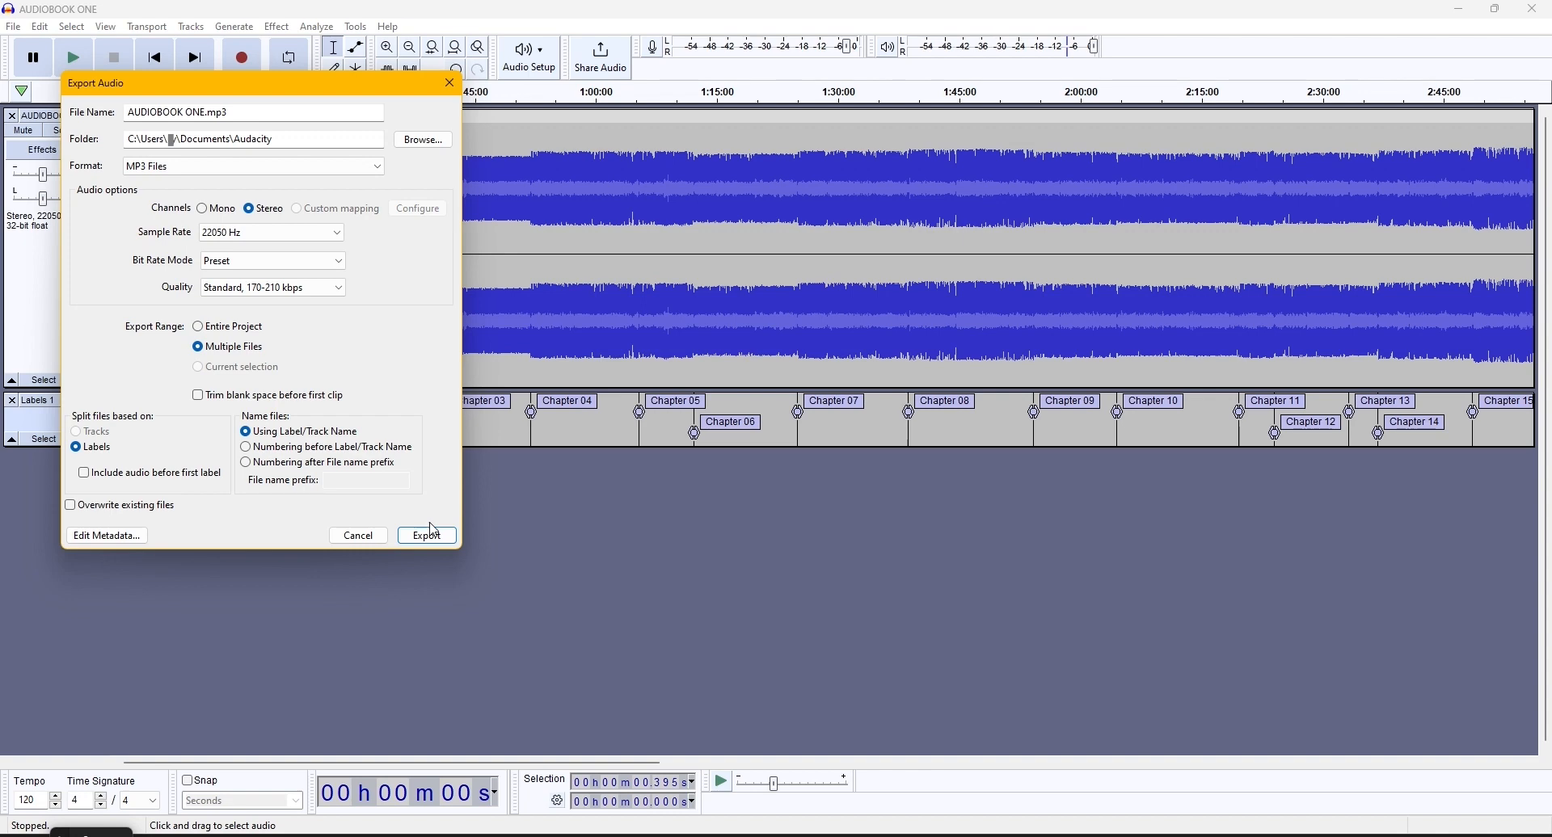
left_click(370, 168)
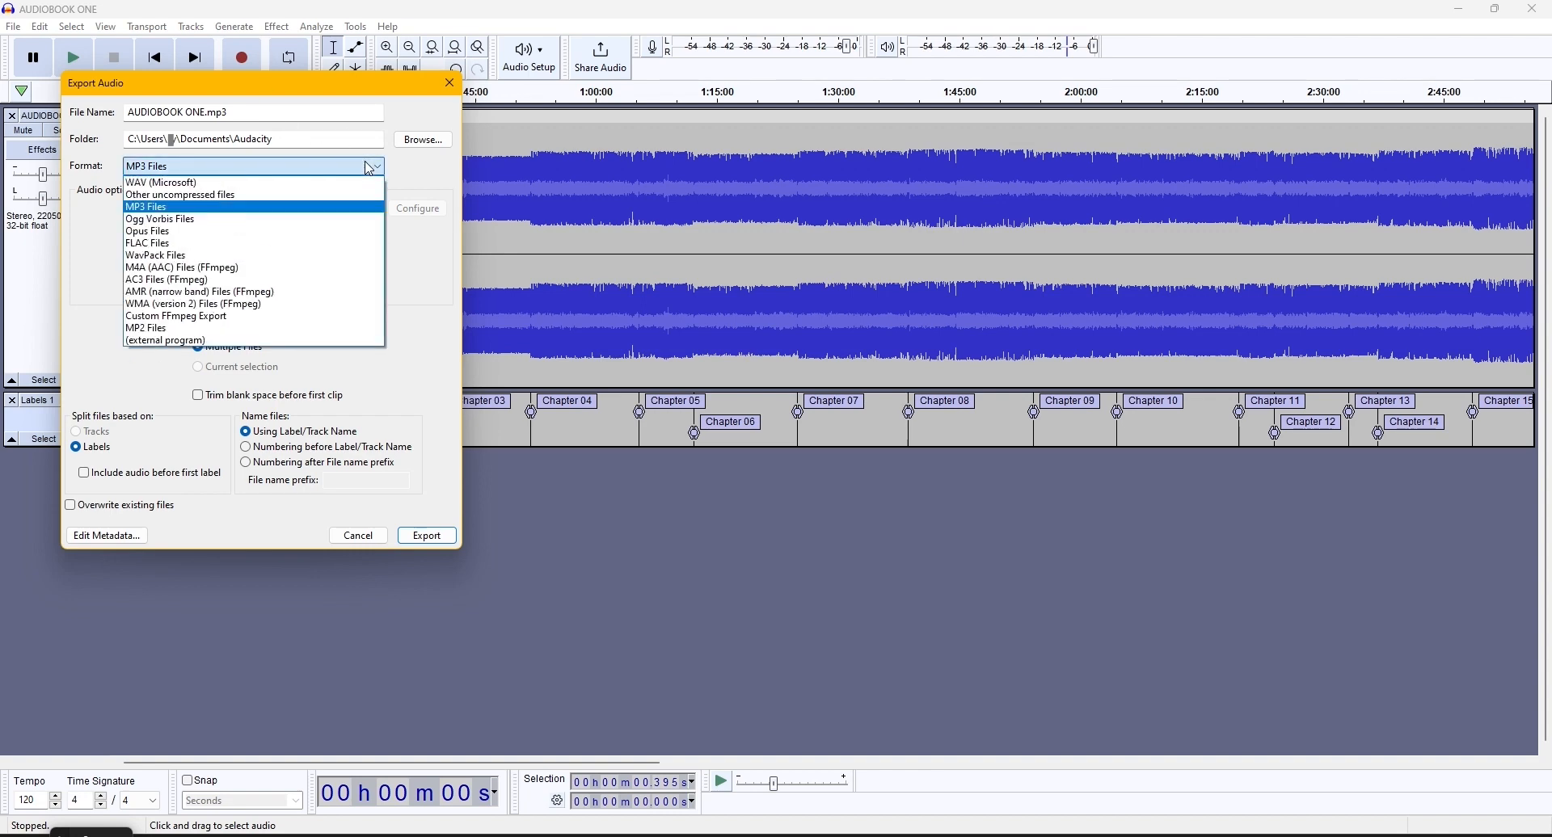